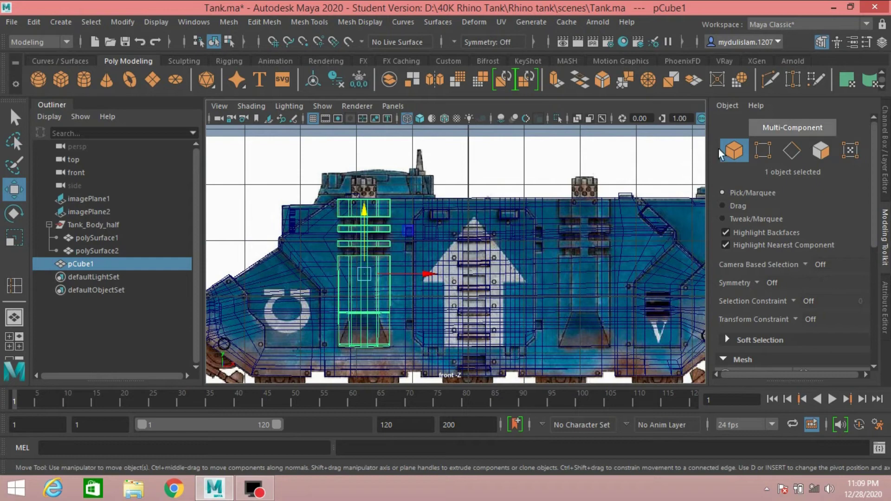
Hide Tank_Body_half
click(75, 225)
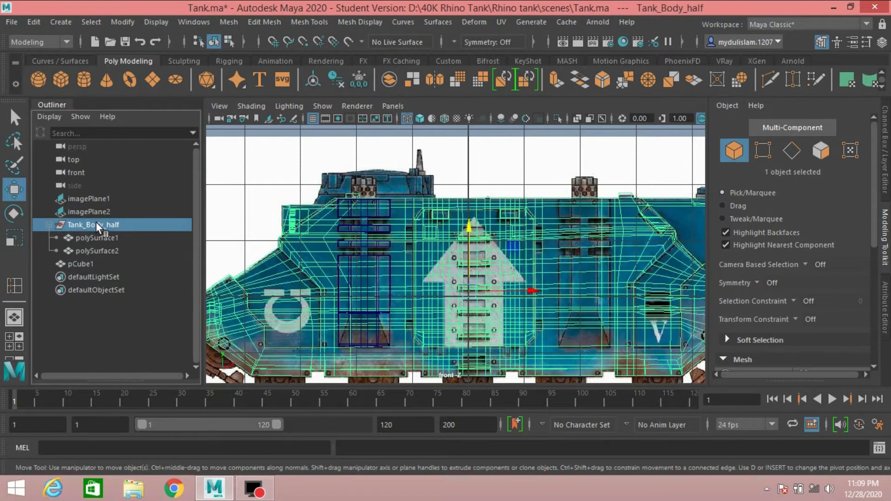
key(h)
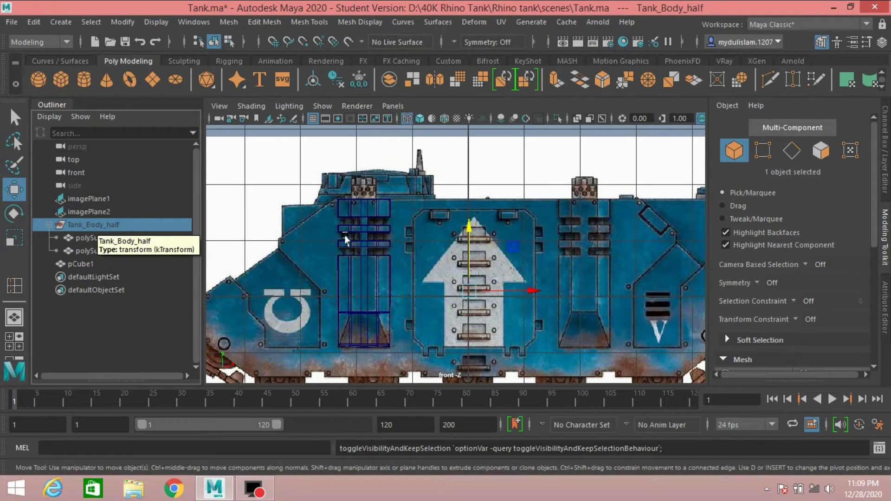
scroll(362, 259, up, 2)
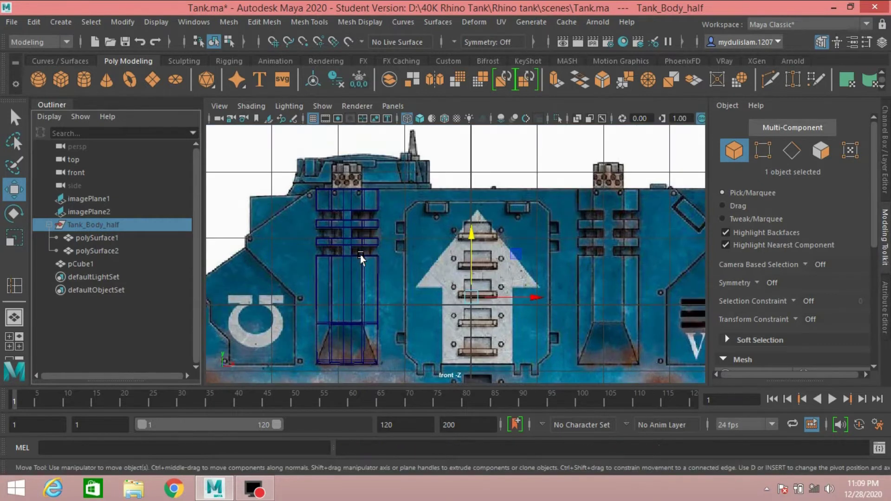
Create a polygon cylinder and move it left to Translate X -1.711 over the vertical vent
click(84, 80)
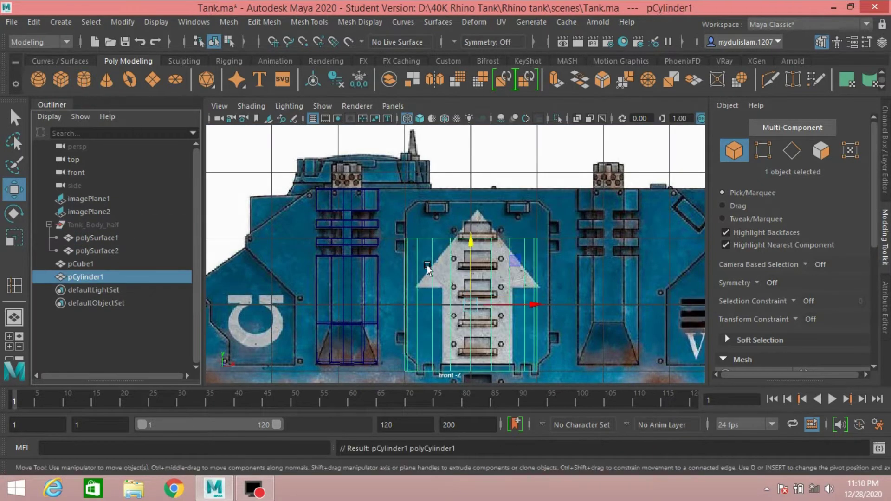
drag(526, 310, 413, 310)
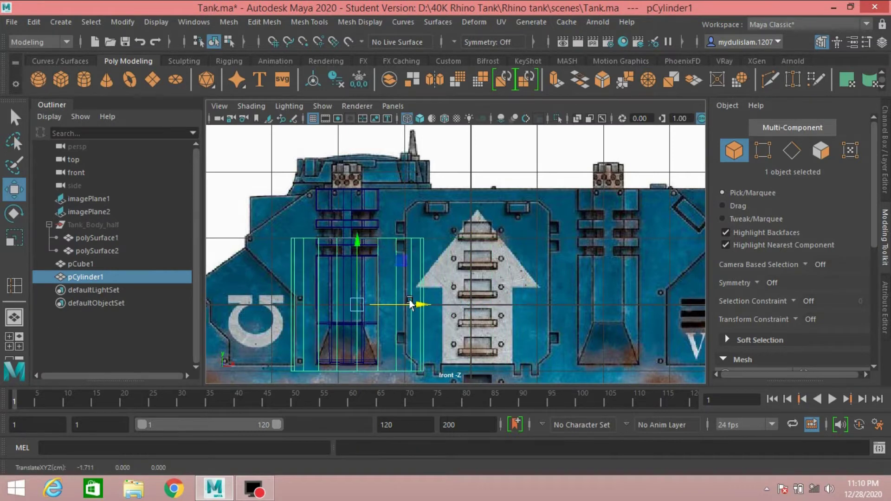
click(886, 142)
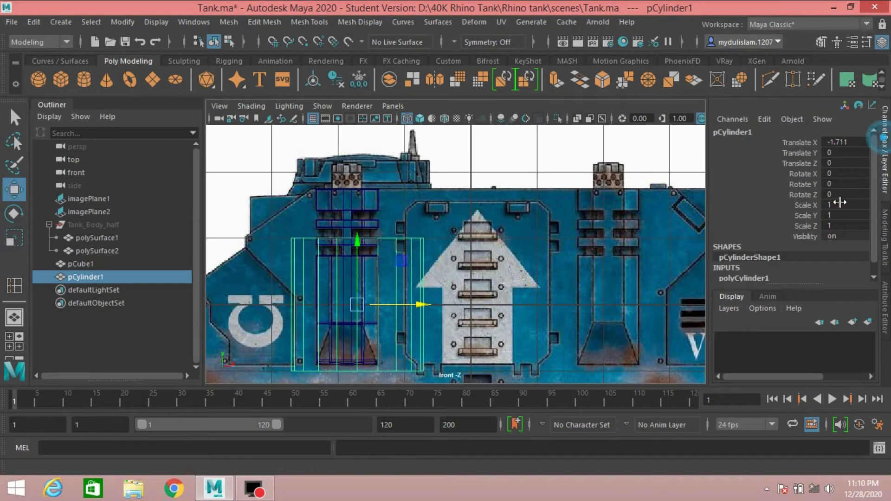
Set the cylinder's radius to 0.2
click(735, 263)
scroll(734, 262, down, 2)
double_click(830, 219)
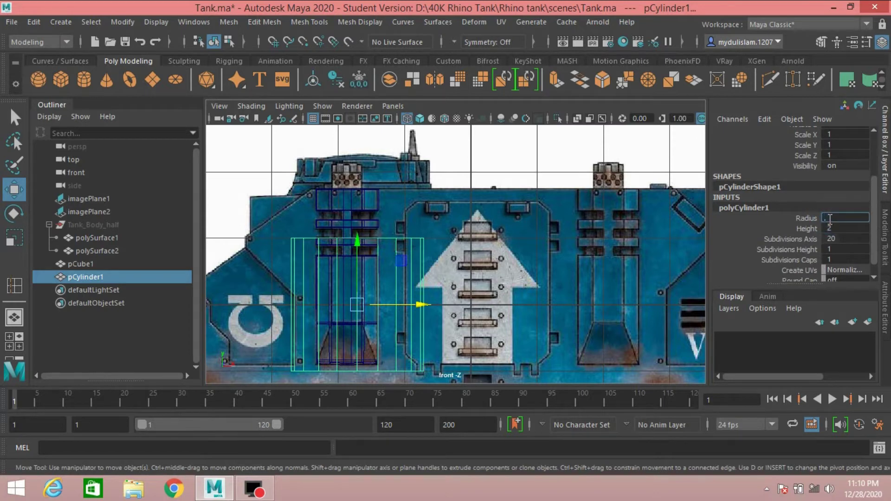
key(Return)
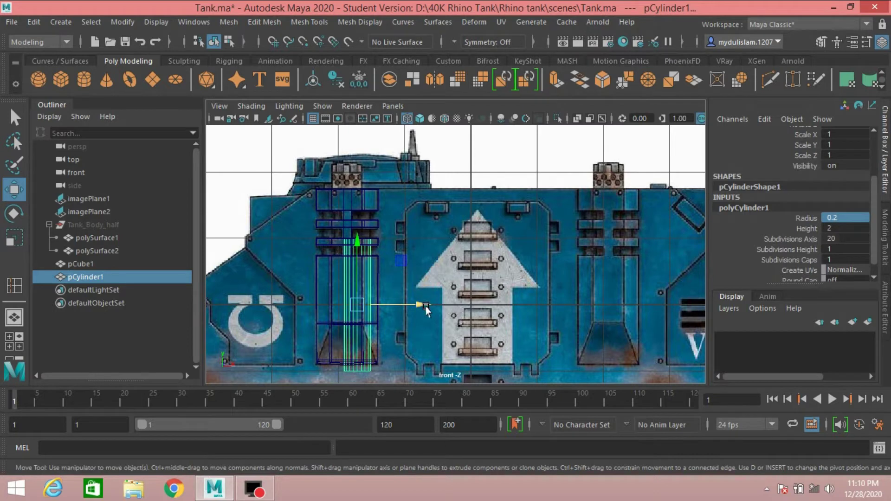
Raise the cylinder toward the top of the vent and give it 13 height subdivisions
drag(426, 309, 415, 307)
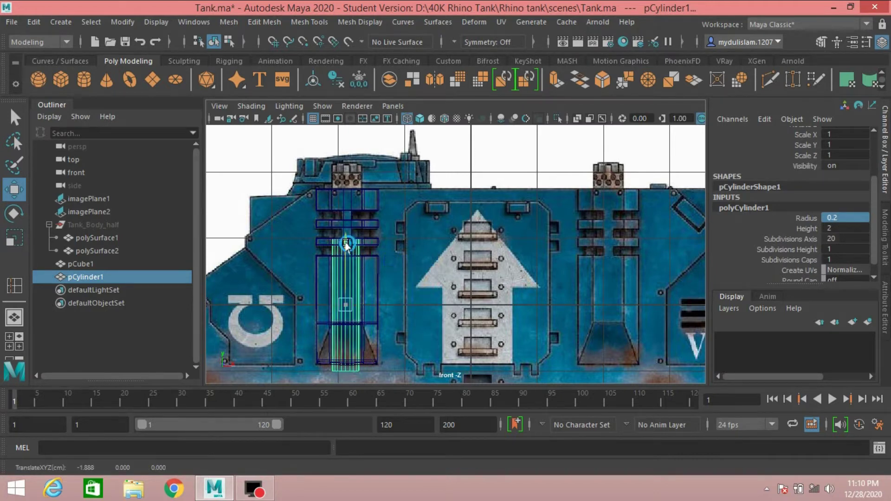
drag(346, 244, 357, 182)
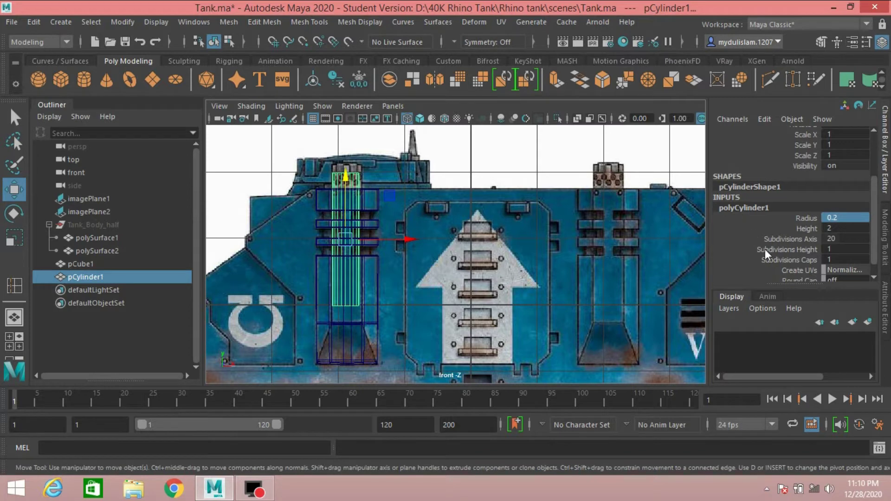
scroll(766, 248, down, 1)
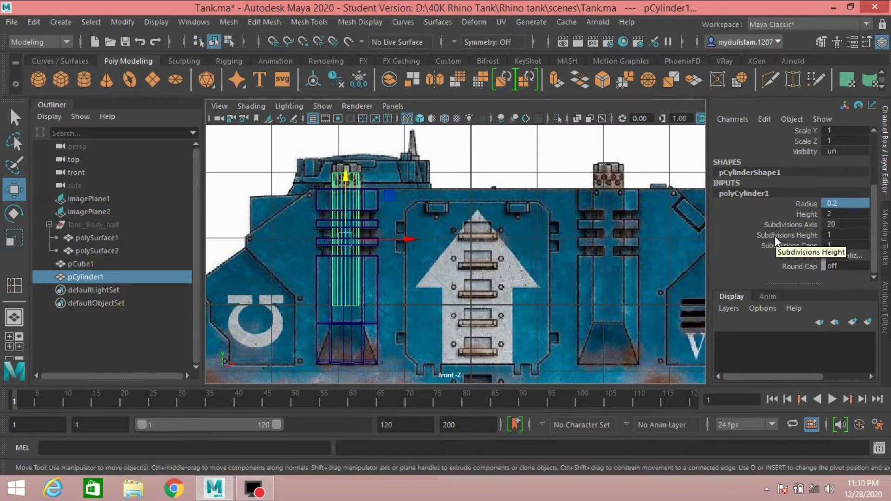
click(775, 236)
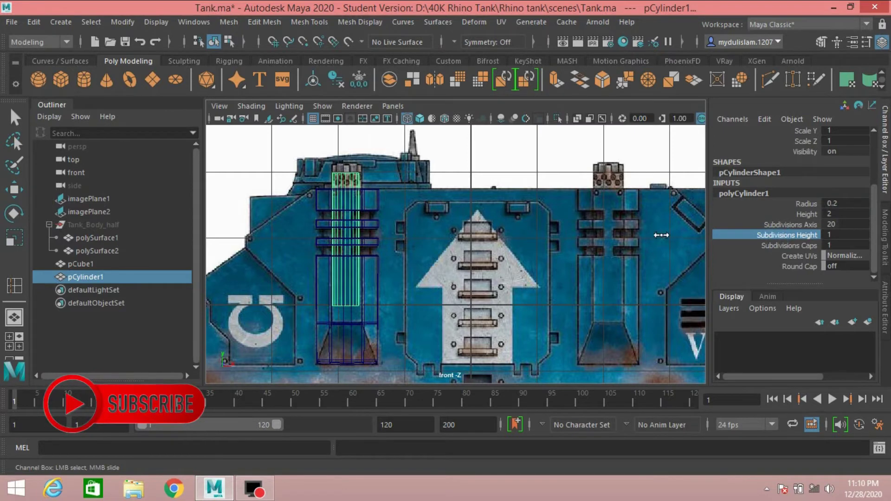
middle_drag(661, 235, 742, 240)
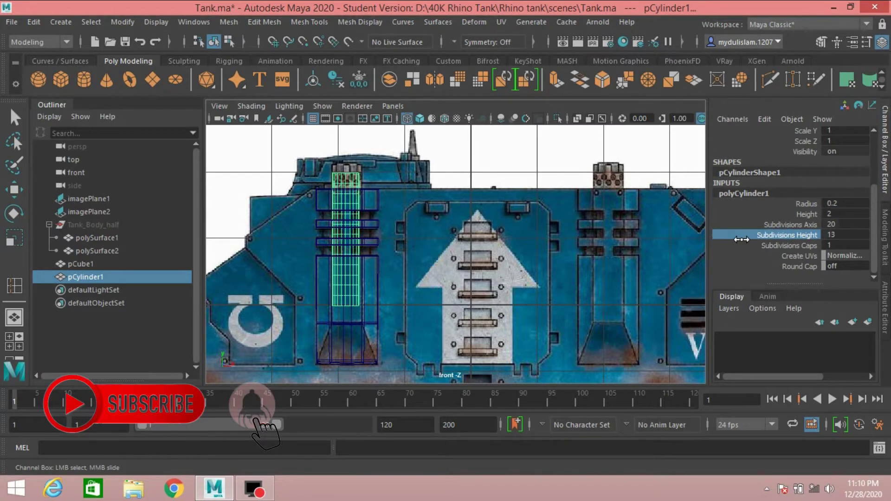
Squash the cylinder vertically and move it up over the top grille
click(15, 238)
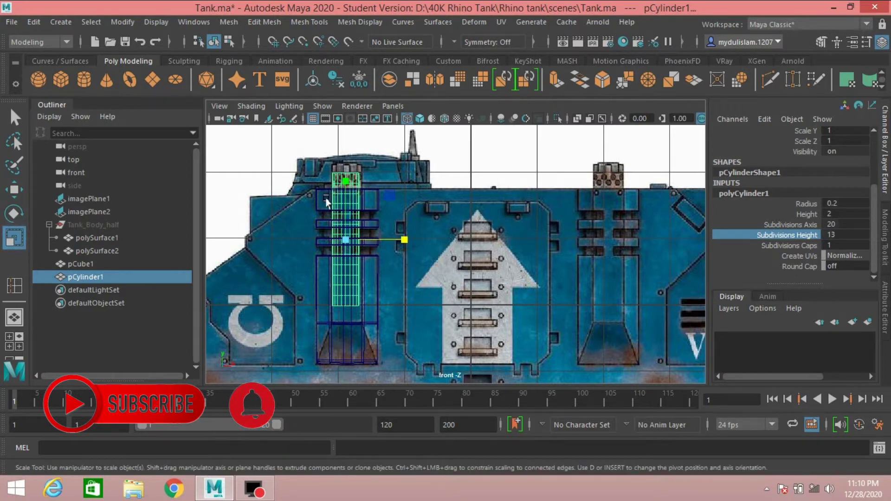
drag(345, 181, 350, 228)
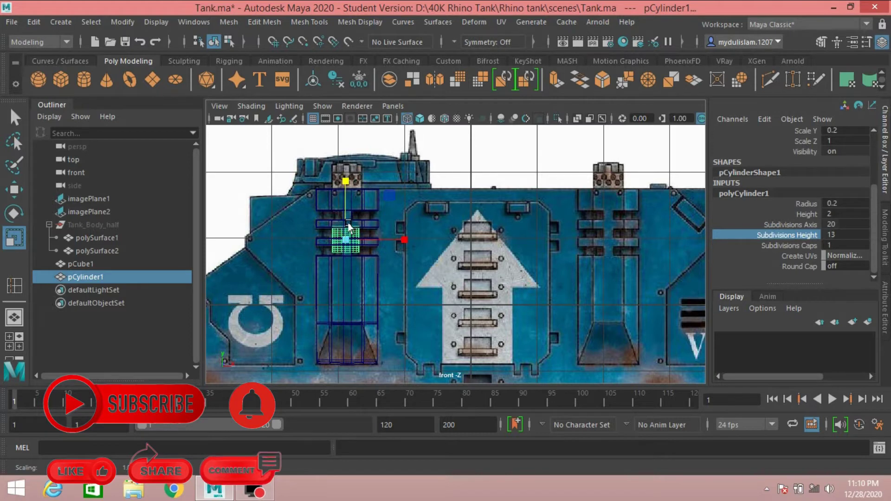
click(20, 189)
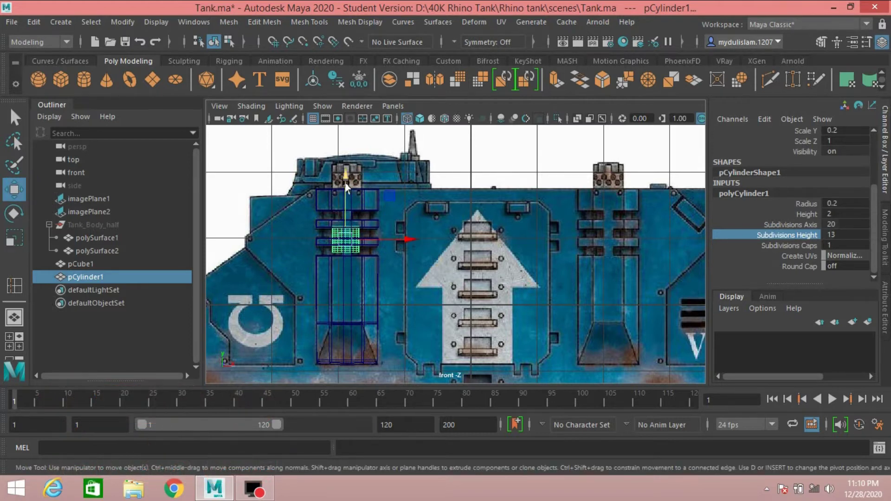
drag(345, 182, 355, 135)
key(f)
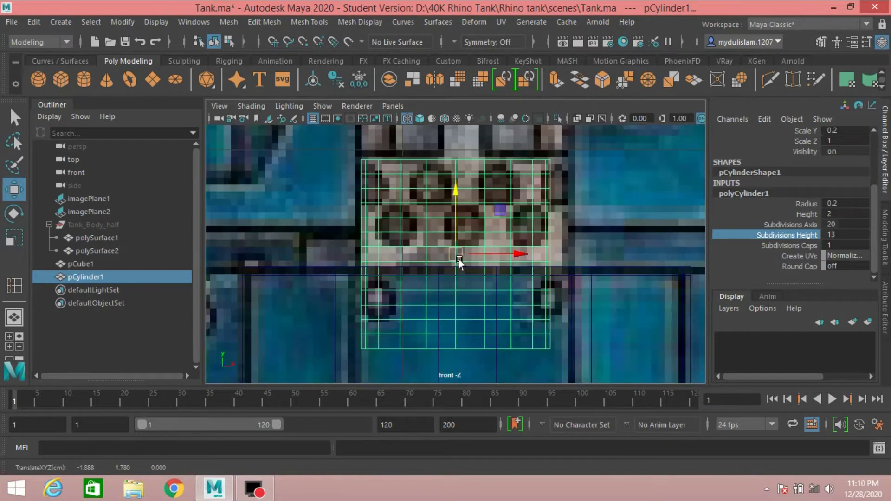
scroll(459, 263, down, 5)
scroll(461, 243, up, 1)
scroll(461, 242, up, 1)
scroll(460, 242, up, 2)
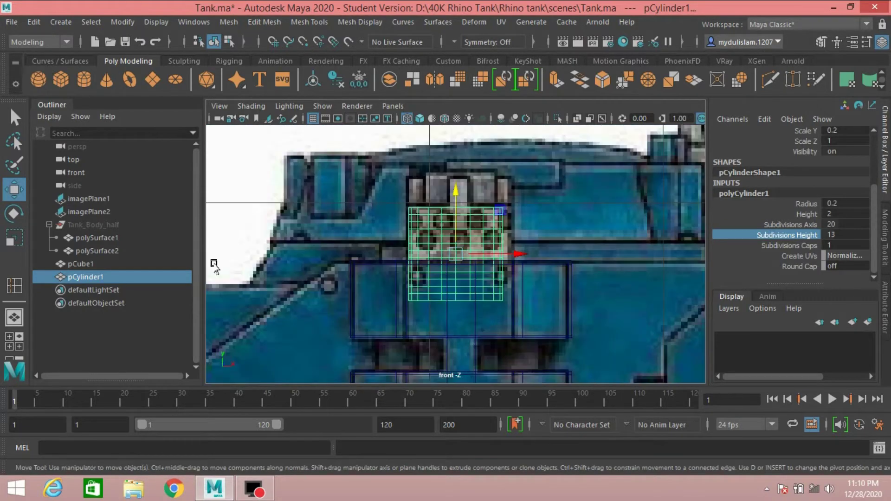
Flatten the cylinder to Scale Y 0.115, widen X and Z to 1.037, and settle it over the grille
click(7, 237)
drag(449, 204, 455, 223)
click(14, 194)
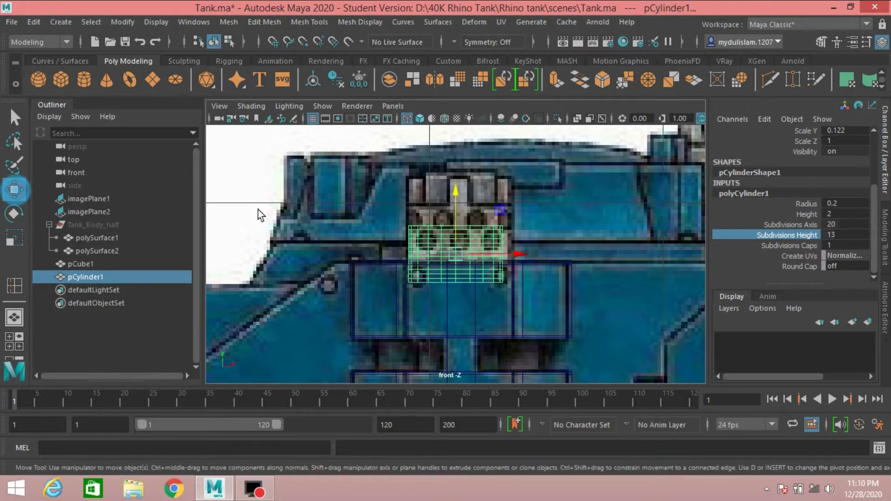
drag(510, 249, 512, 249)
drag(456, 221, 459, 202)
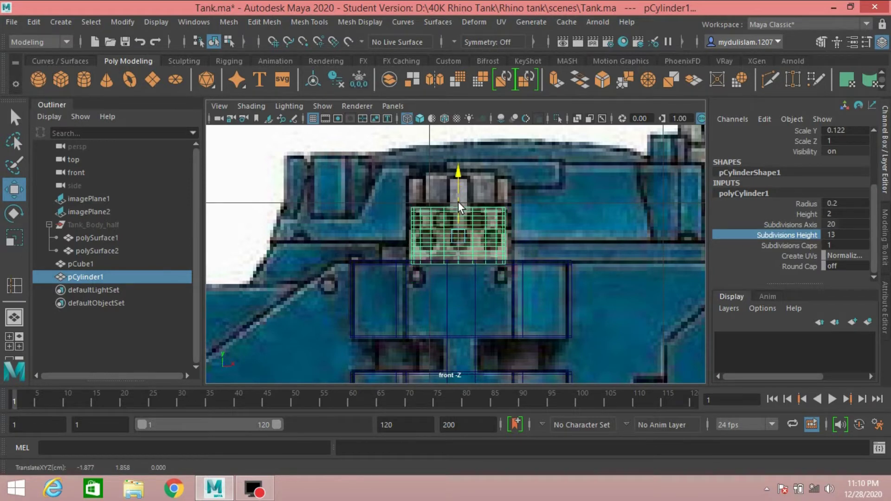
drag(458, 201, 459, 200)
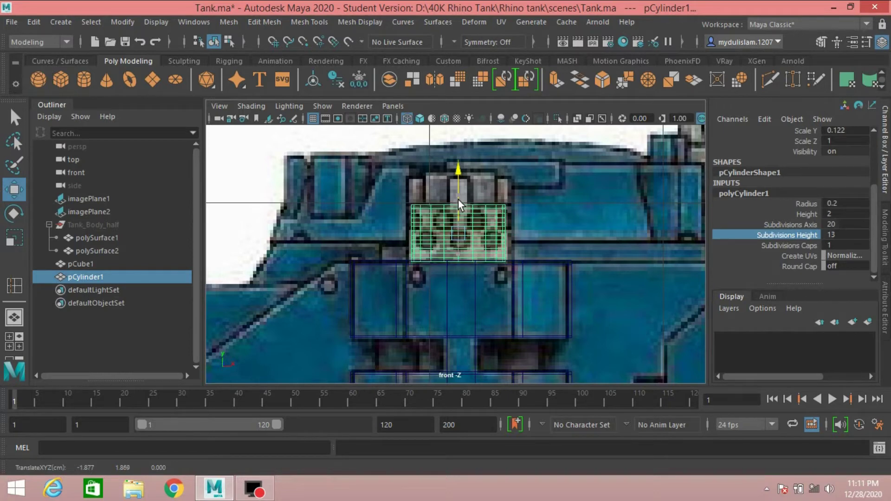
drag(458, 200, 453, 179)
click(20, 238)
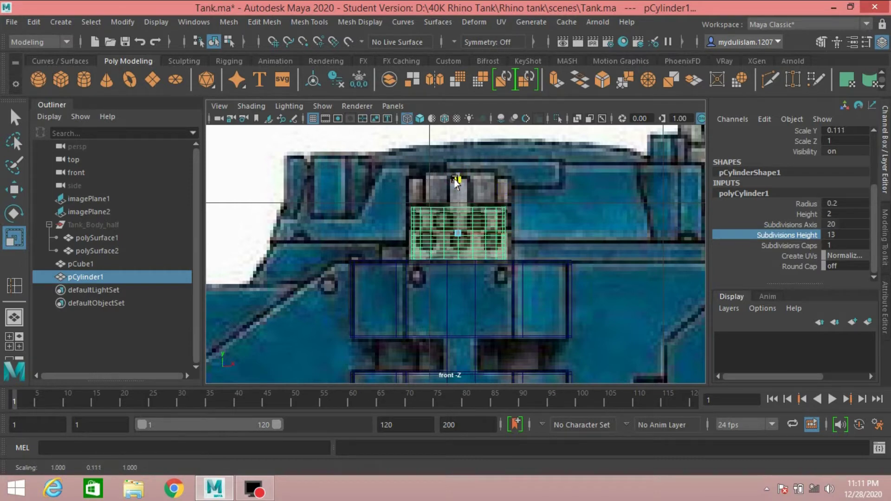
drag(458, 232, 459, 235)
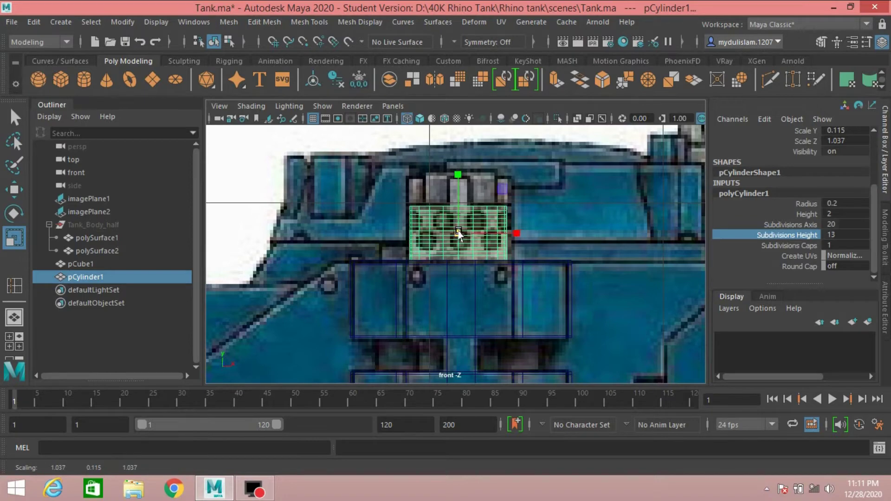
key(space)
Hide pCube1 in the front view
key(space)
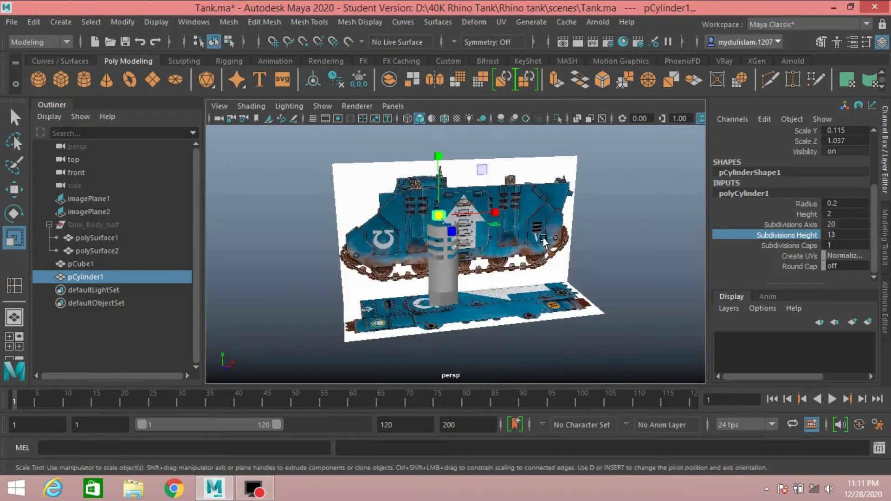
key(space)
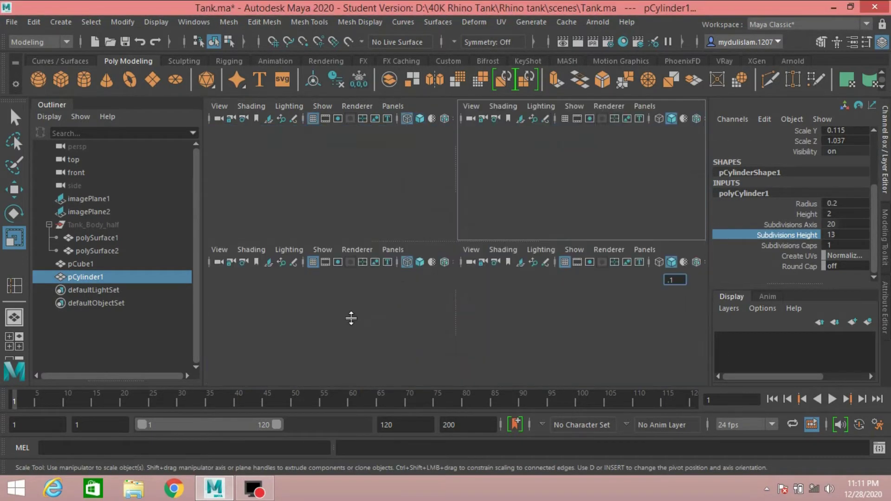
key(space)
scroll(444, 272, up, 1)
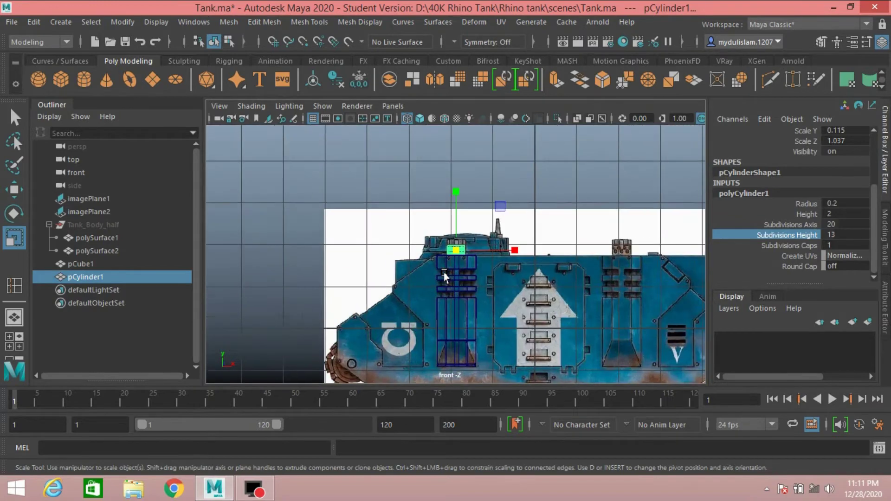
scroll(443, 272, up, 3)
scroll(443, 272, up, 3)
scroll(444, 272, up, 3)
scroll(444, 273, down, 5)
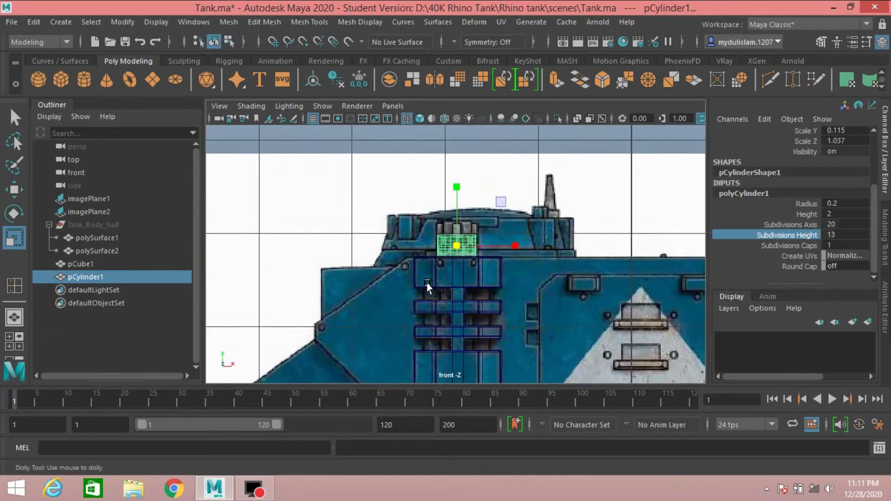
scroll(427, 287, up, 5)
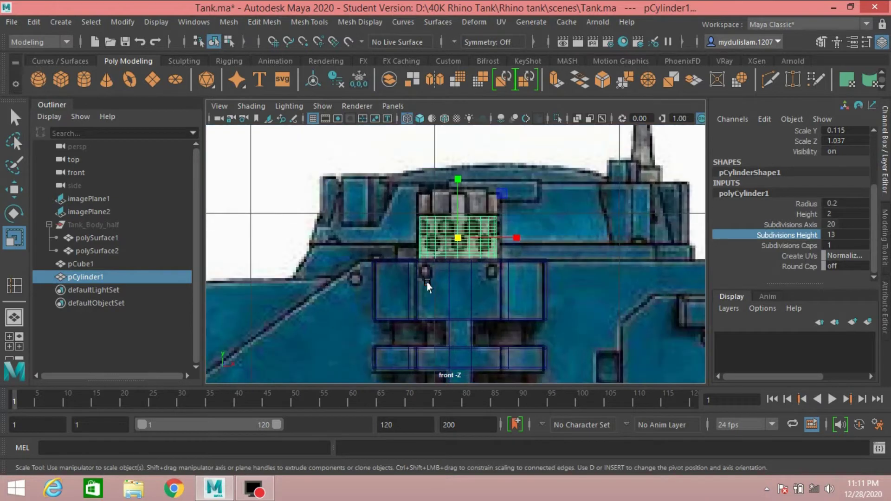
click(92, 264)
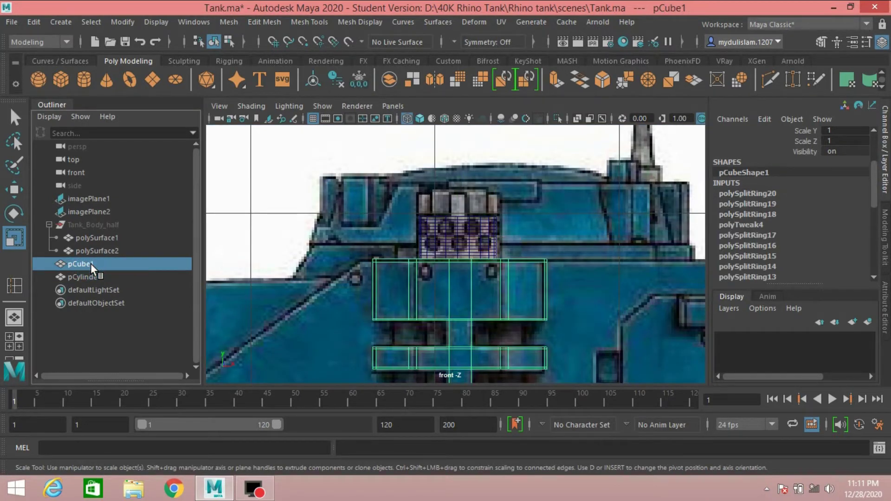
key(h)
Select the flat perforated cylinder pCylinder1
click(441, 242)
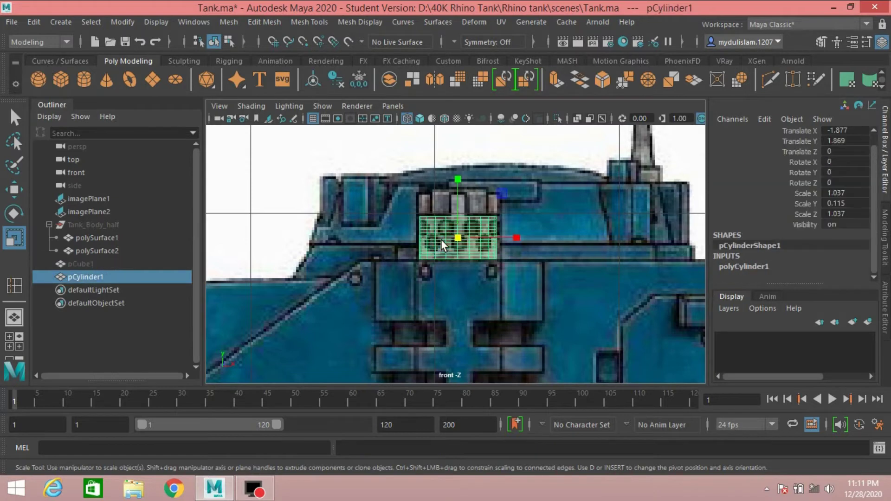
scroll(441, 241, up, 2)
scroll(439, 240, up, 3)
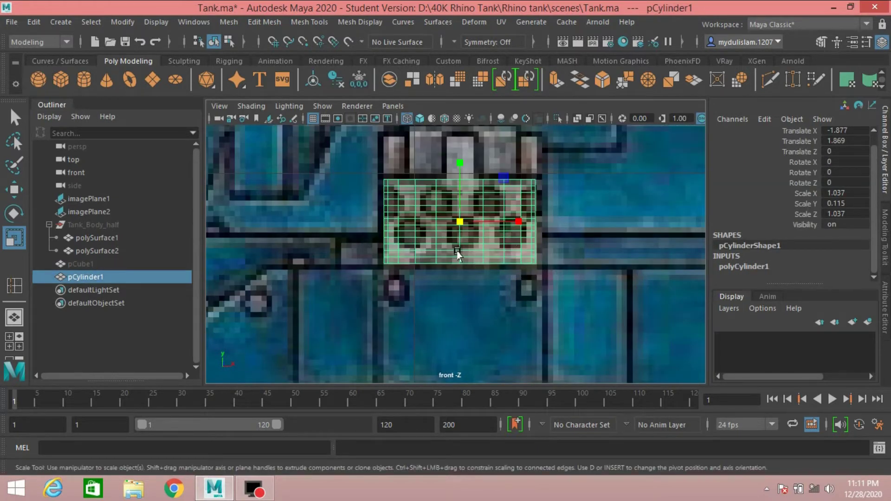
Duplicate the cylinder, rotate the copy 90° on X, and shrink it to 0.23/0.026/0.23
key(ctrl+d)
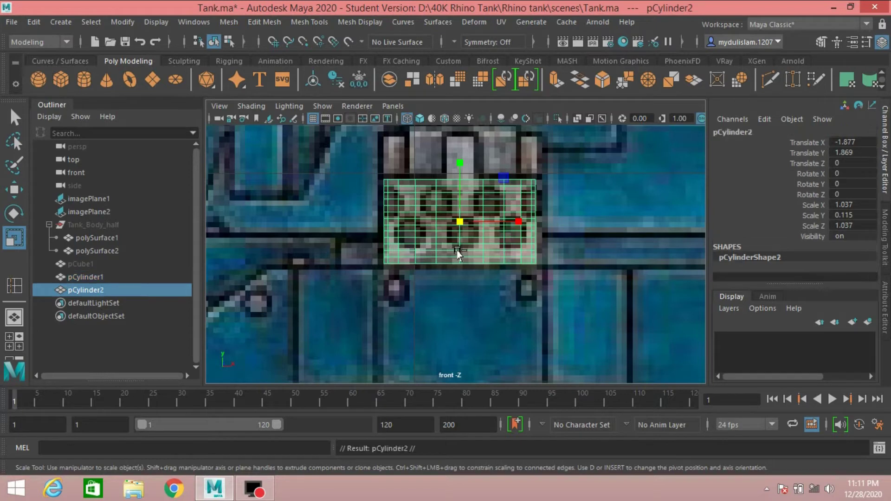
key(e)
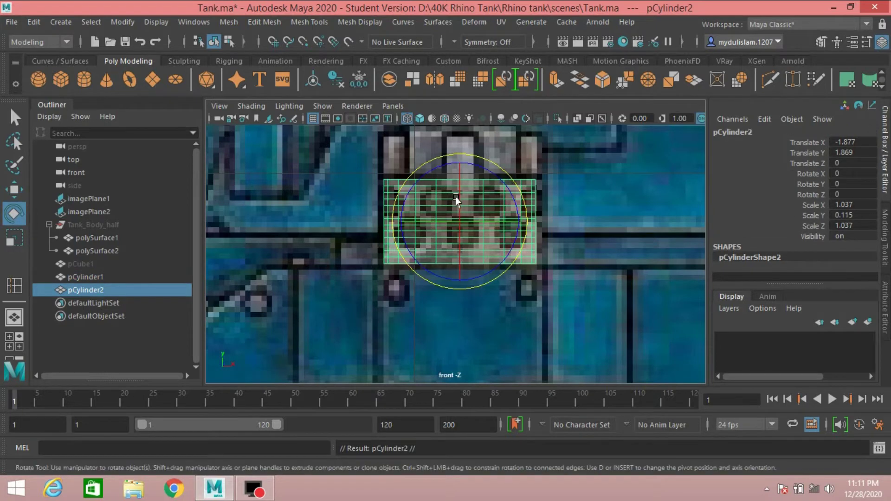
drag(455, 197, 456, 220)
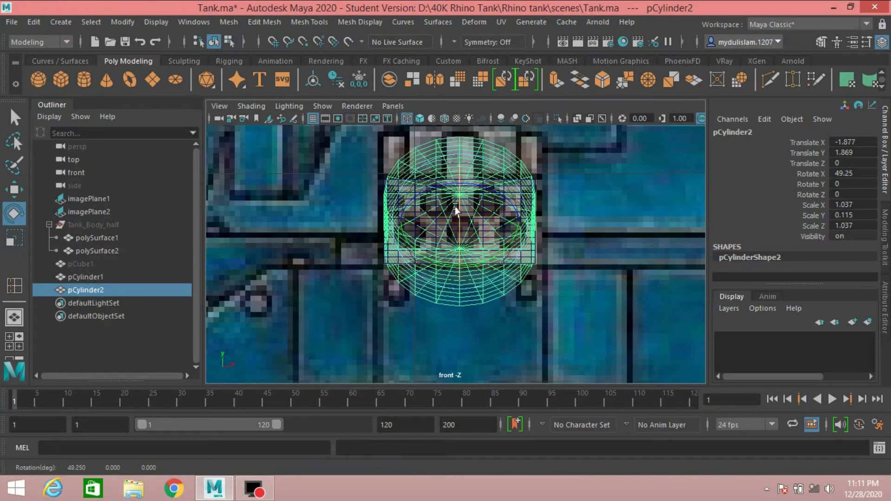
double_click(841, 172)
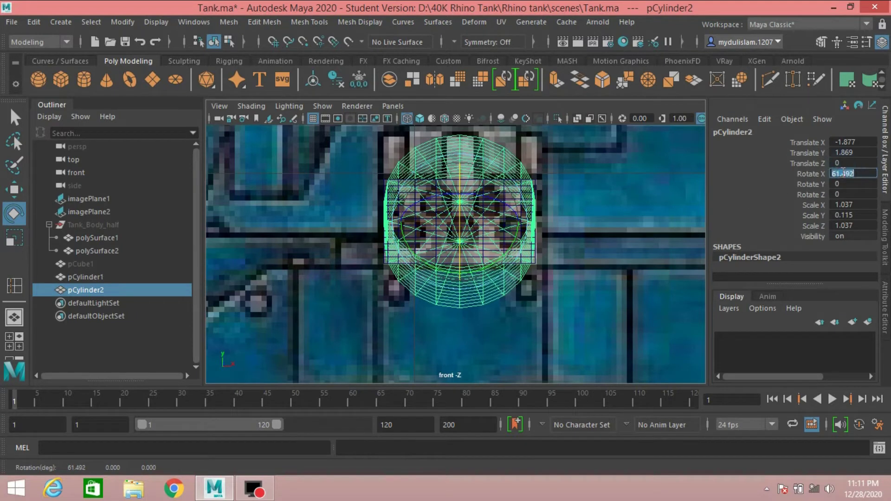
text(90)
key(Return)
click(11, 238)
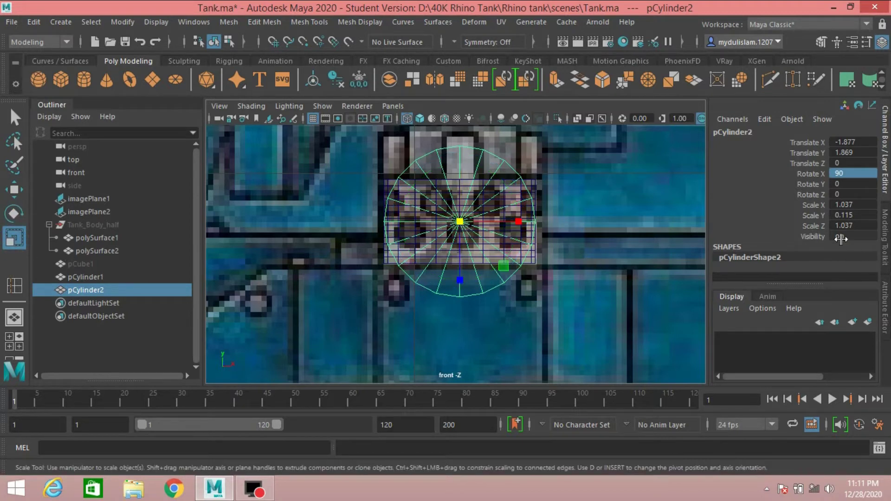
drag(460, 220, 370, 271)
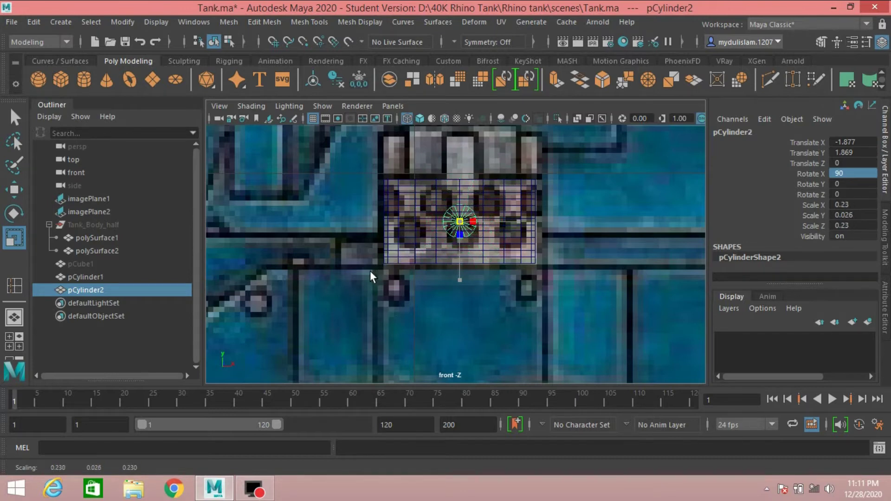
Nudge the small disc over a grille hole and shrink it slightly
key(w)
click(14, 192)
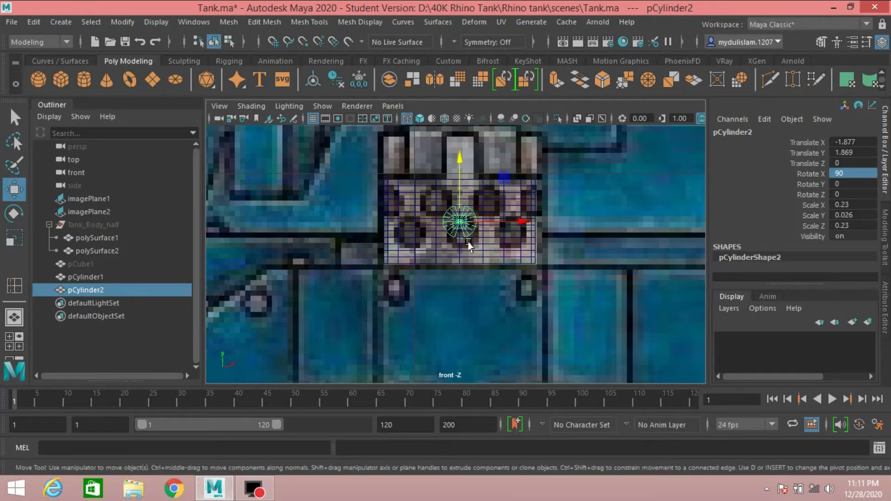
drag(459, 177, 459, 184)
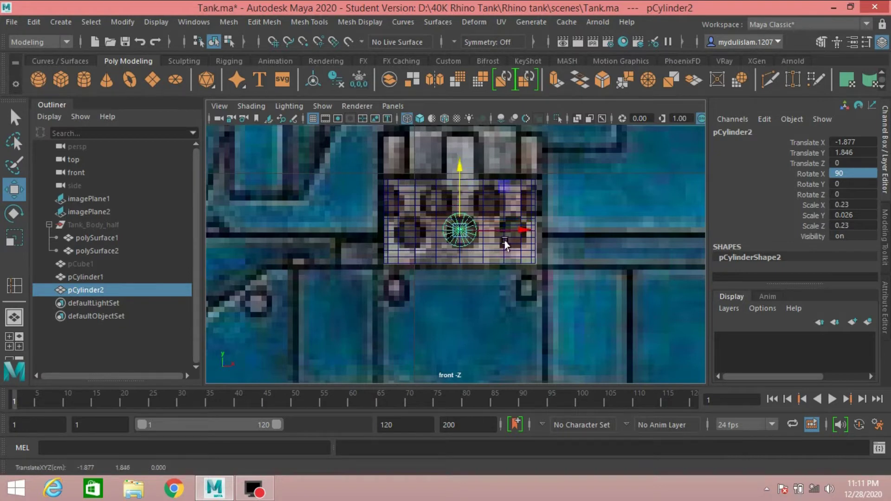
drag(502, 231, 506, 232)
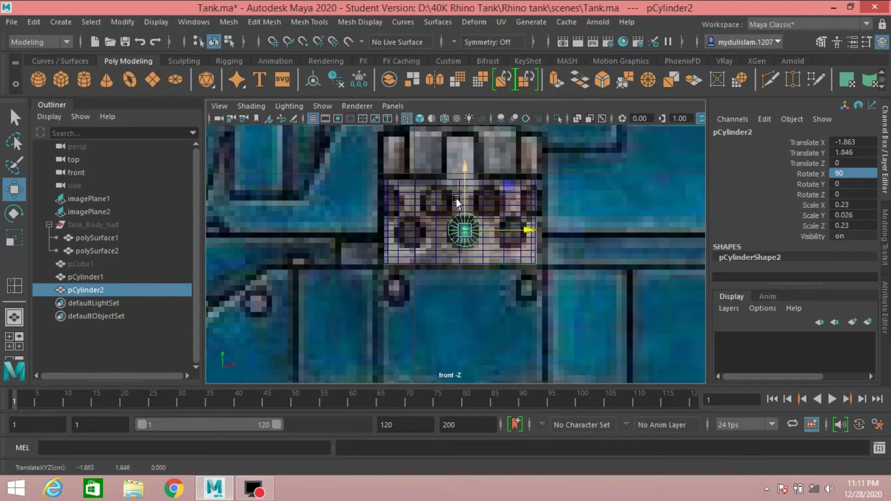
drag(461, 197, 461, 200)
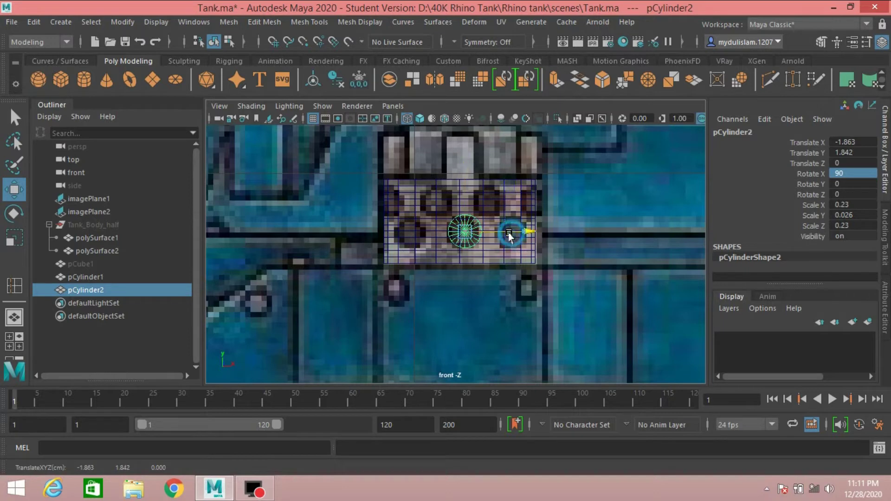
drag(508, 233, 508, 238)
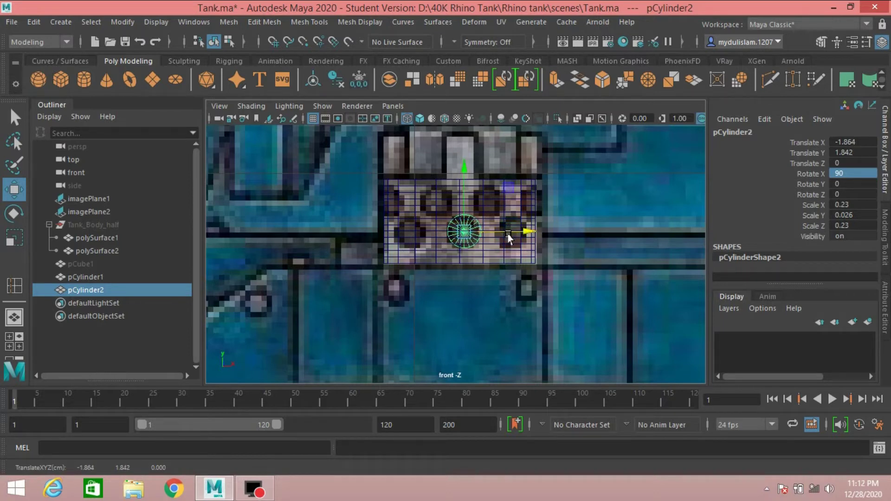
click(22, 240)
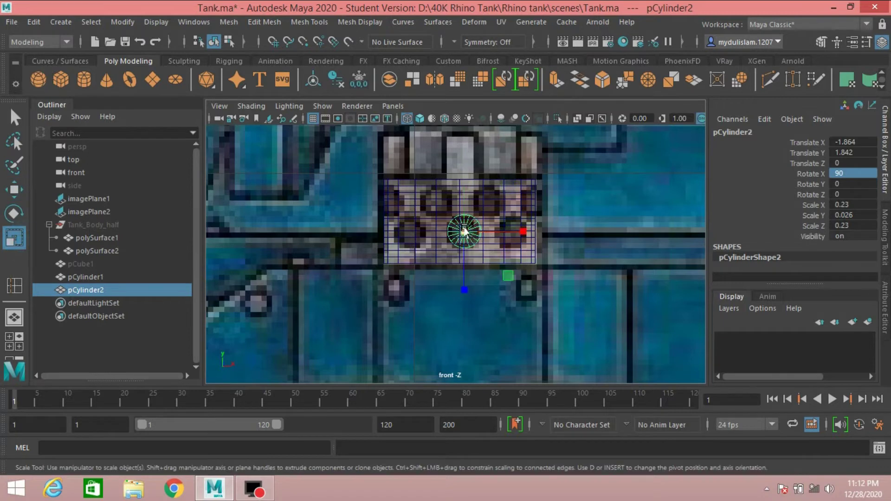
drag(465, 231, 451, 230)
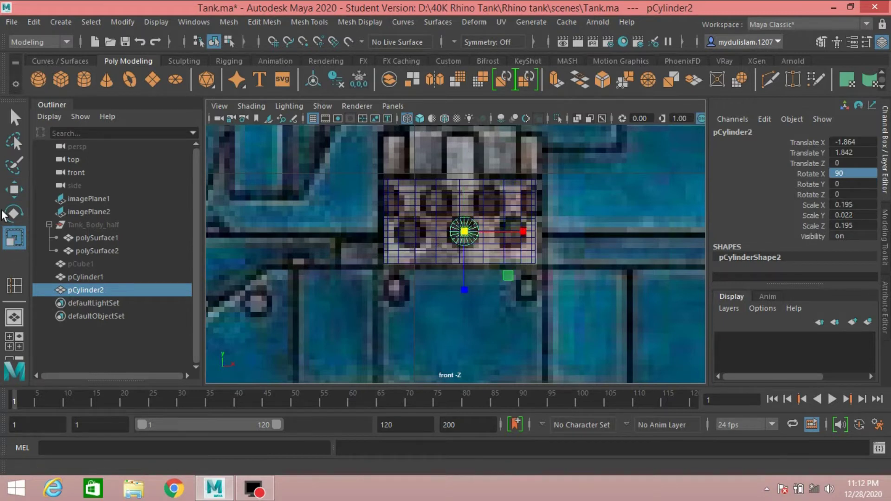
Fine-tune the disc's position and scale to about 0.213/0.024/0.213
click(14, 190)
drag(464, 185, 462, 187)
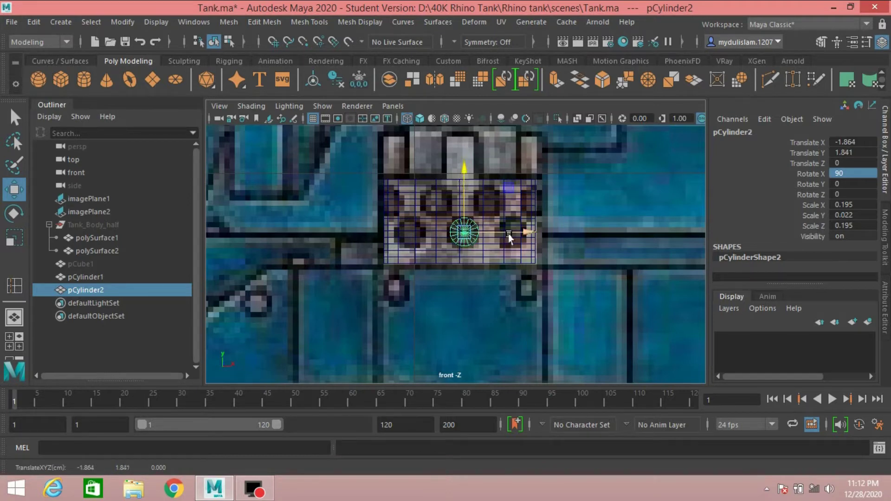
drag(520, 232, 520, 237)
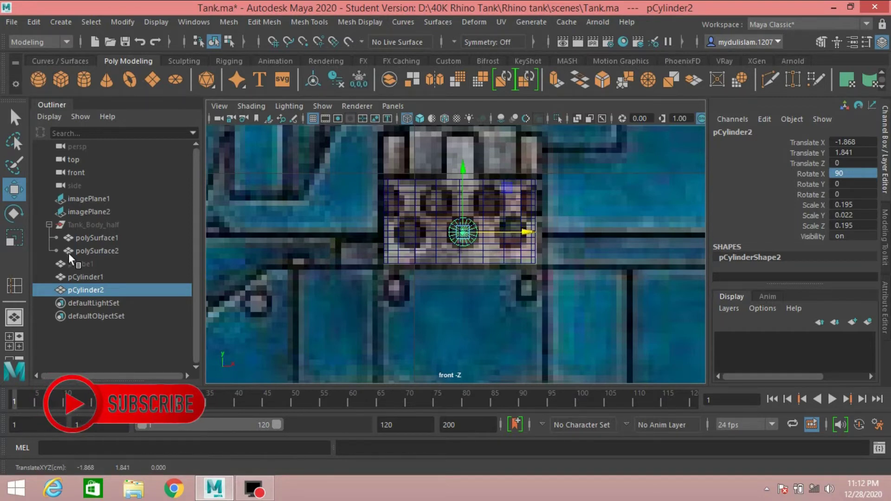
click(14, 237)
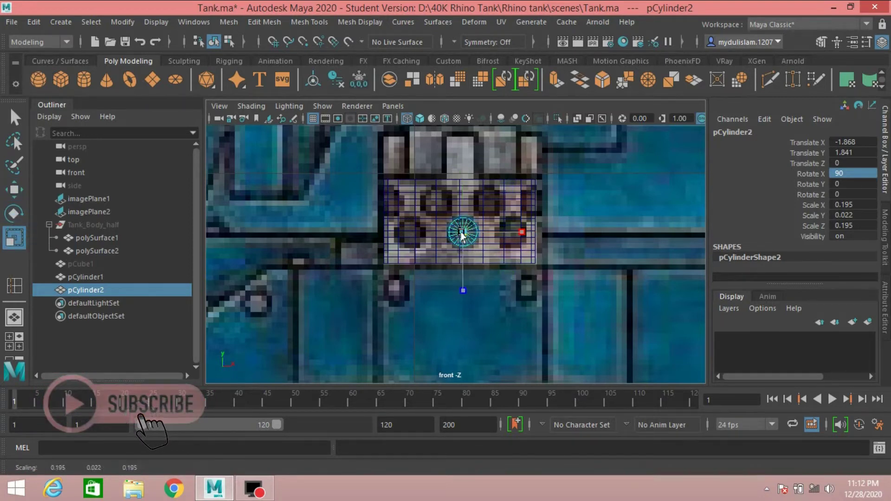
drag(462, 235, 470, 235)
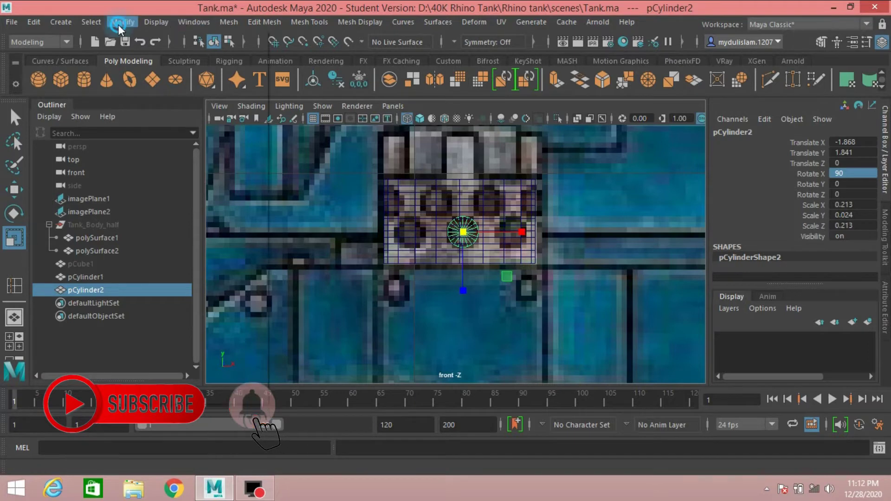
click(119, 24)
Freeze the disc's transformations and zoom the perspective view in on it
click(155, 81)
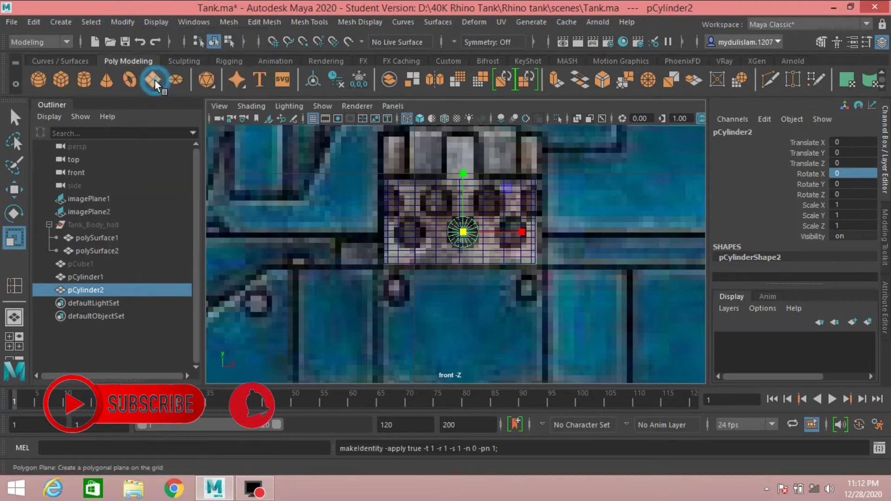
key(space)
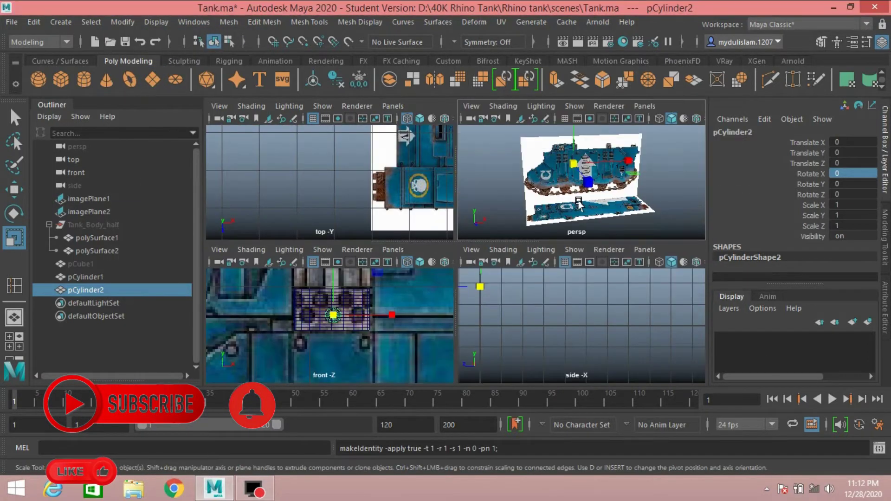
key(space)
alt+drag(493, 272, 530, 282)
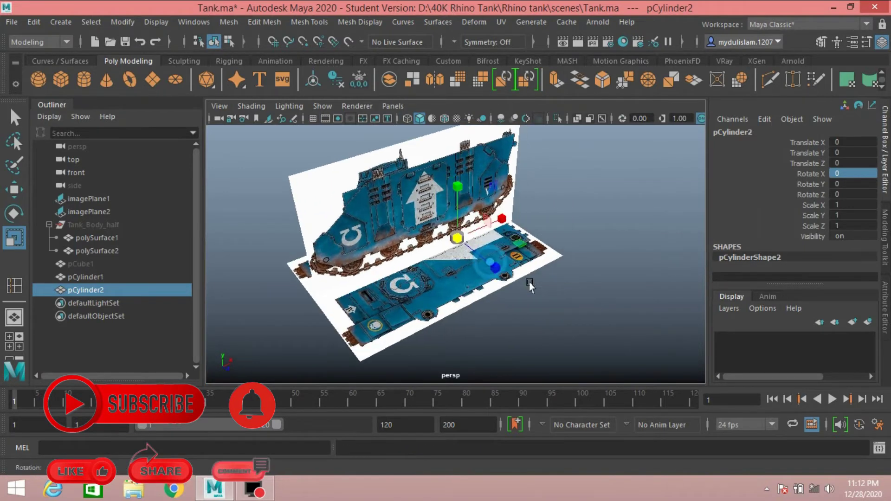
mouse_move(529, 282)
alt+right_down()
mouse_move(466, 319)
mouse_move(472, 282)
alt+right_up()
Push the disc out to Translate Z 0.21 and lengthen it along Z to 1.116
click(18, 185)
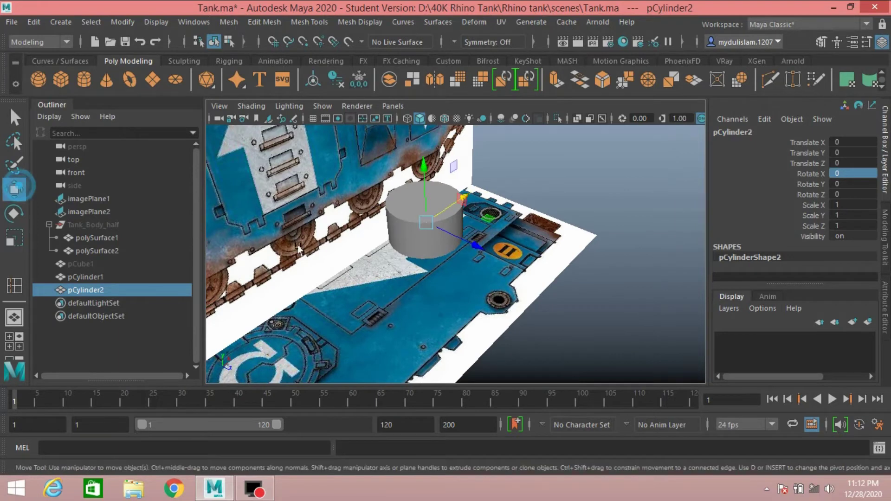
drag(428, 223, 508, 278)
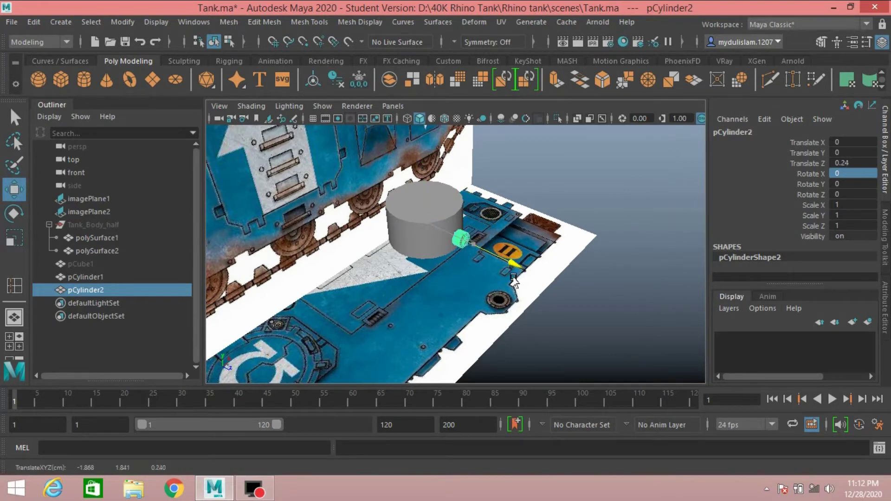
alt+middle_drag(507, 279, 508, 289)
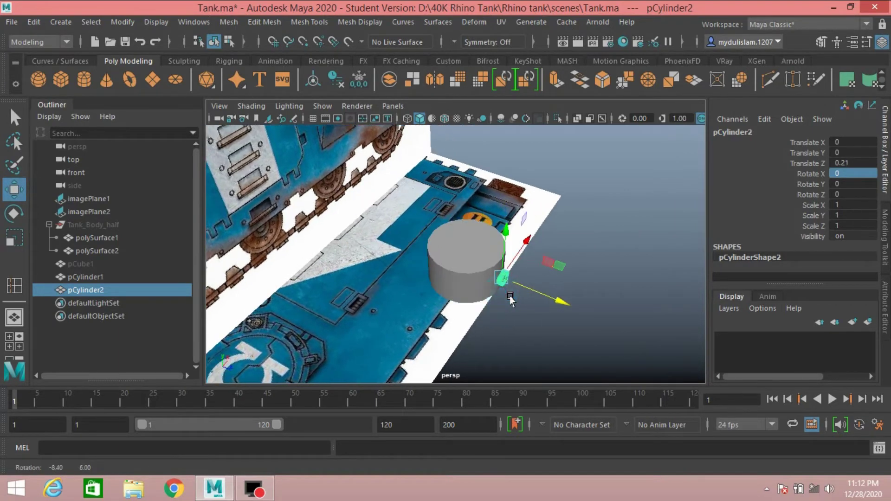
alt+right_drag(507, 289, 473, 296)
mouse_move(472, 295)
alt+mouse_down()
mouse_move(466, 317)
mouse_move(460, 304)
mouse_move(482, 297)
mouse_move(472, 298)
alt+mouse_up()
key(r)
Maximise the top view and frame the whole tank
key(space)
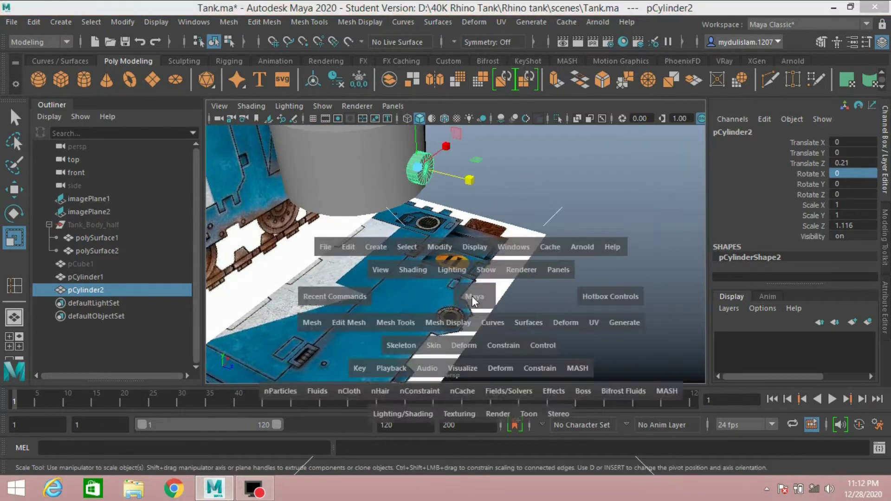
key(space)
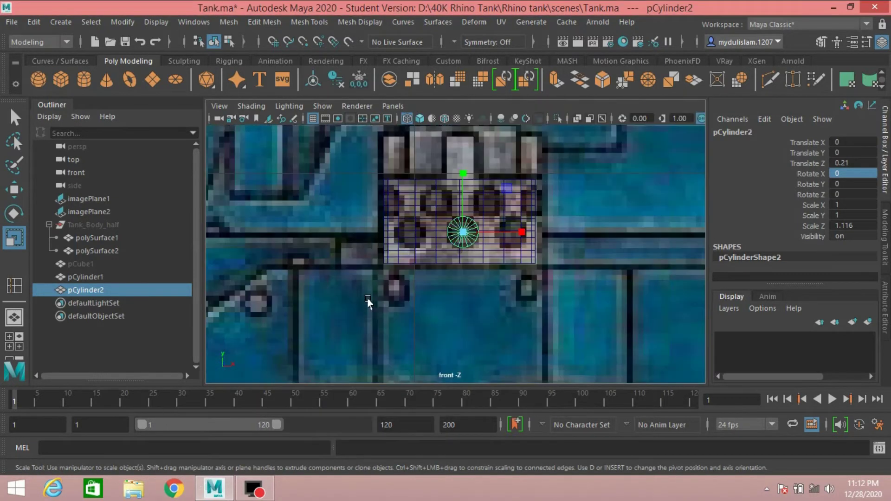
key(space)
key(space)
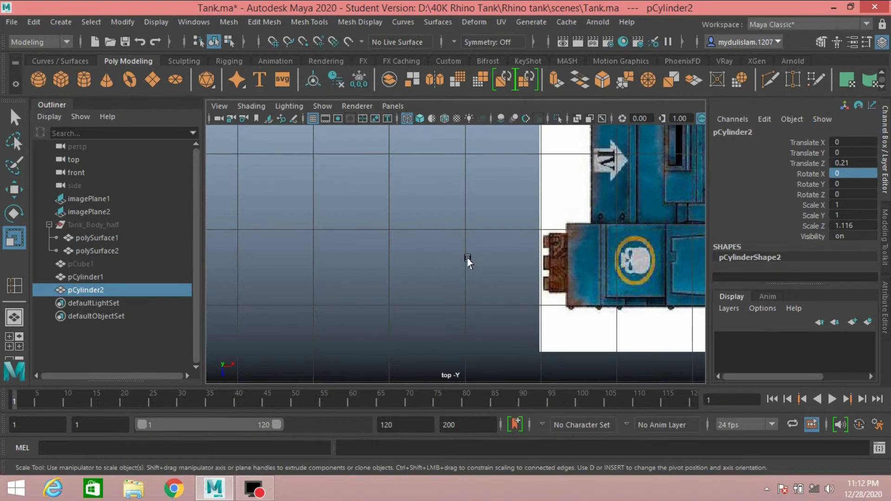
key(a)
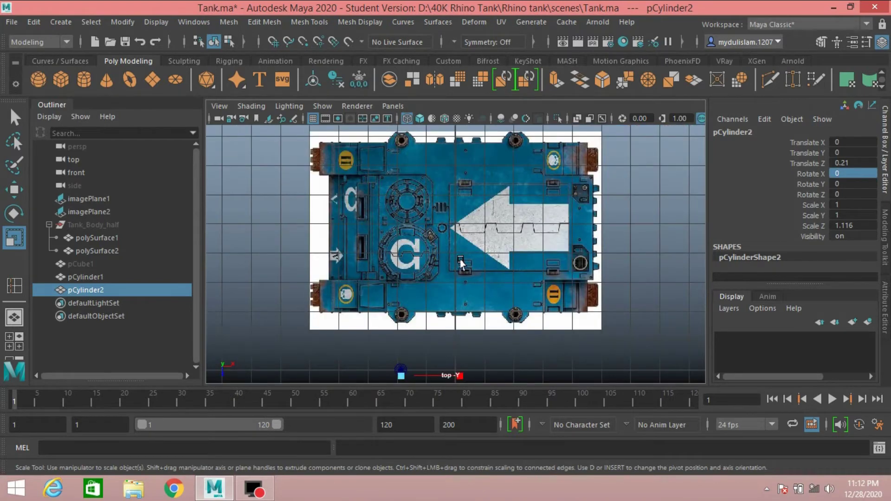
In the top view, stretch the disc along Z and pan toward the vent cylinder
key(f)
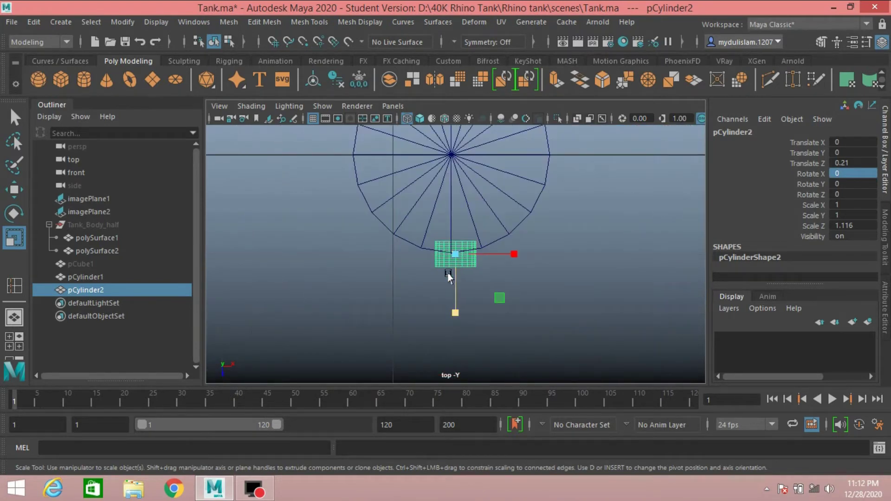
mouse_move(455, 313)
mouse_down()
mouse_move(458, 344)
mouse_move(457, 317)
mouse_up()
click(14, 189)
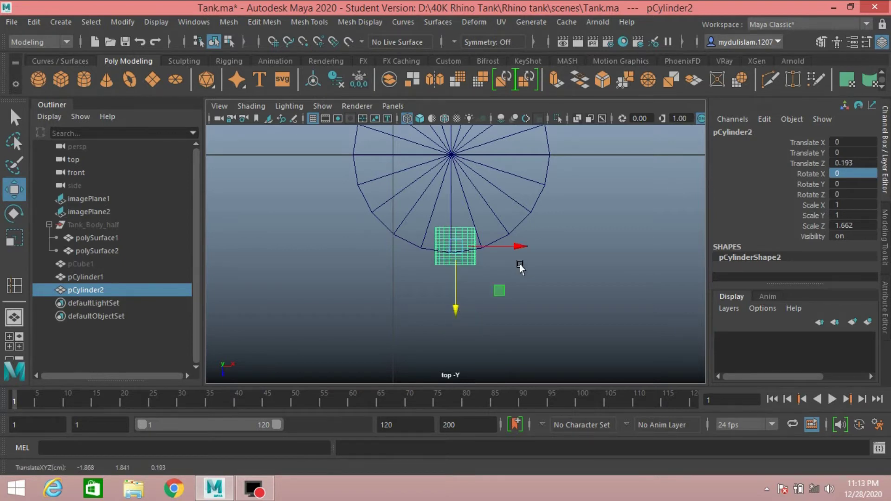
alt+middle_drag(529, 213, 510, 258)
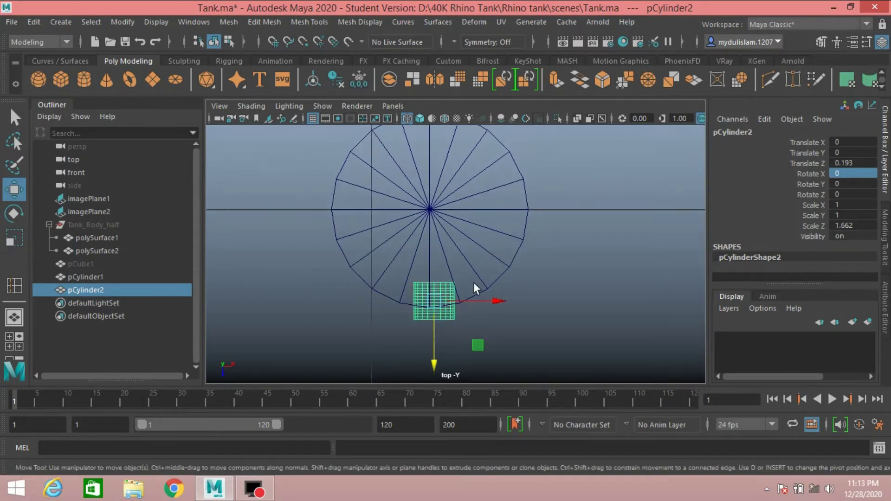
Snap the block's pivot to the vent cylinder's centre and duplicate it as pCylinder3
key(d)
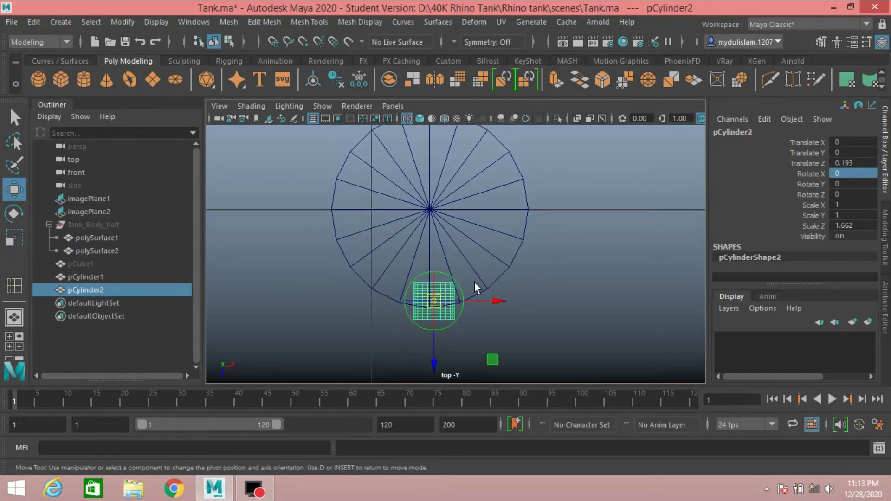
key(v)
drag(436, 366, 431, 251)
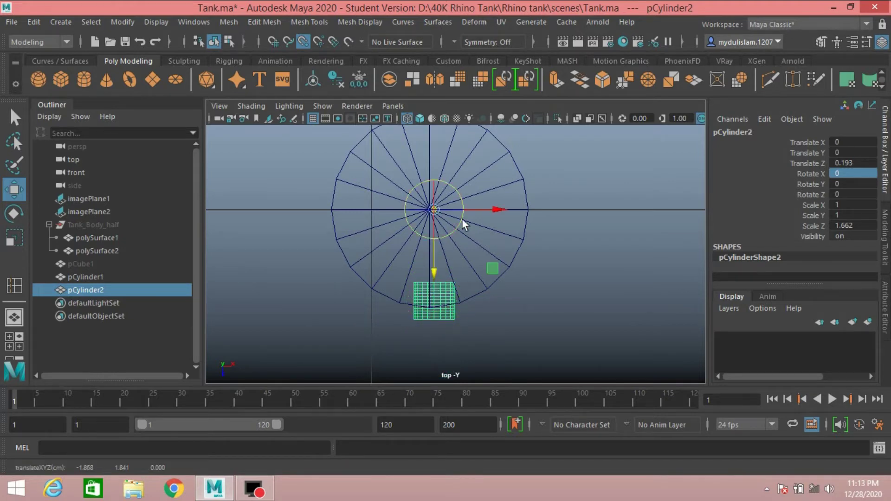
click(493, 208)
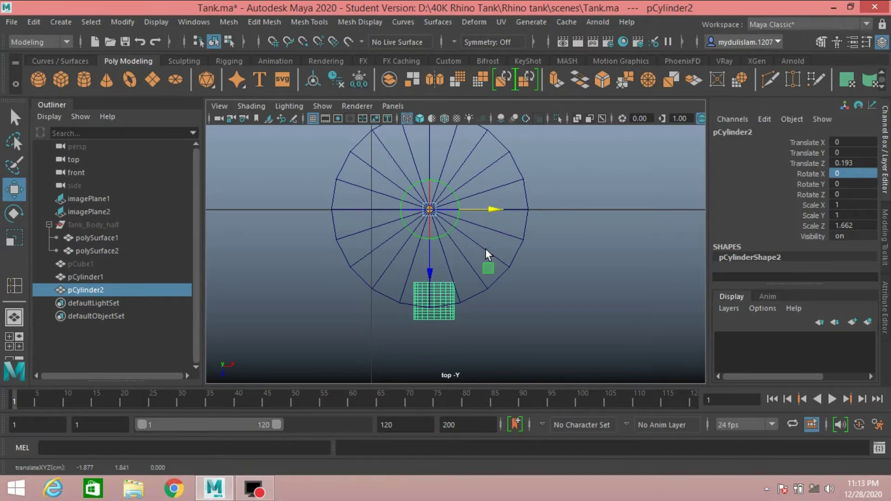
key(w)
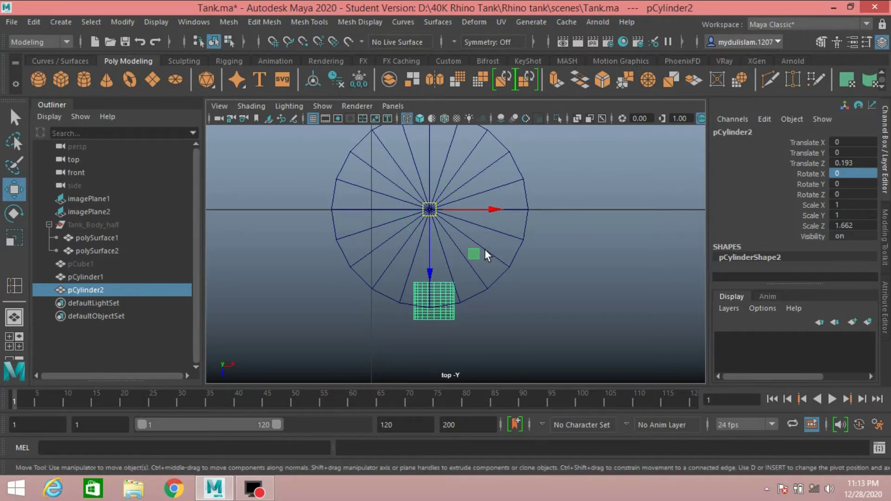
key(ctrl+d)
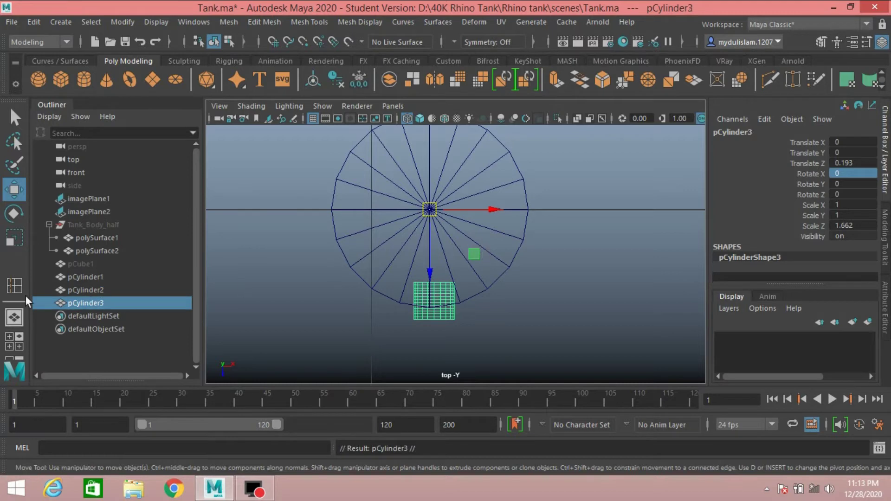
Rotate the duplicate in Y around the cap centre and try a repeat duplicate
click(14, 214)
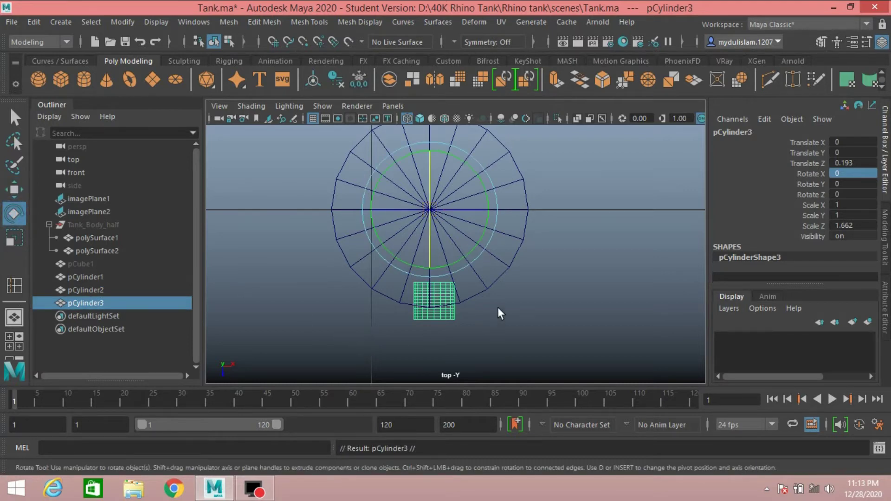
key(space)
key(space)
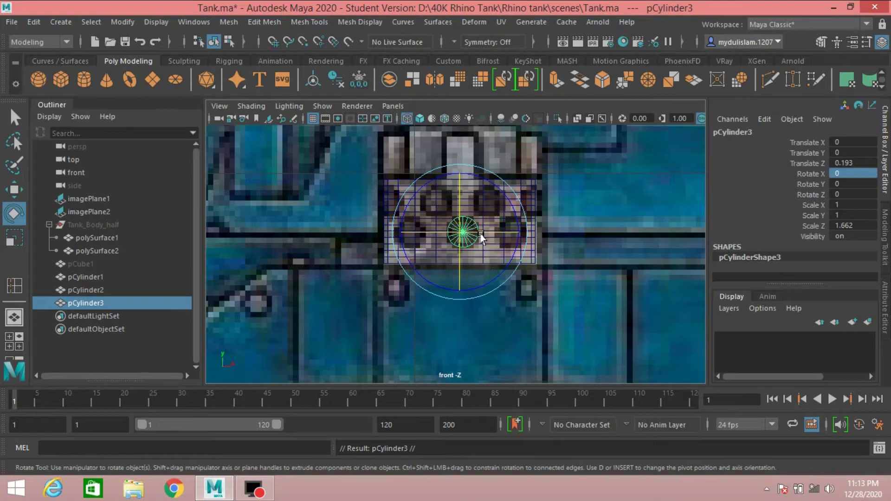
key(space)
key(space)
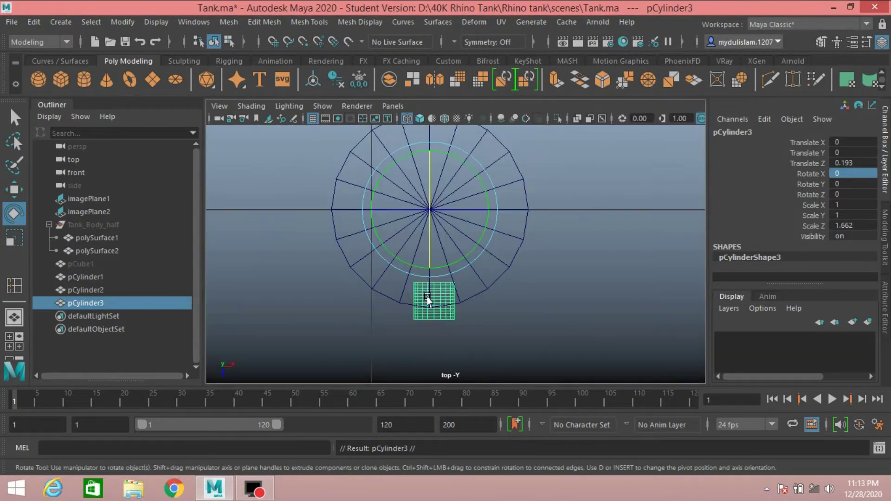
drag(454, 274, 520, 219)
key(space)
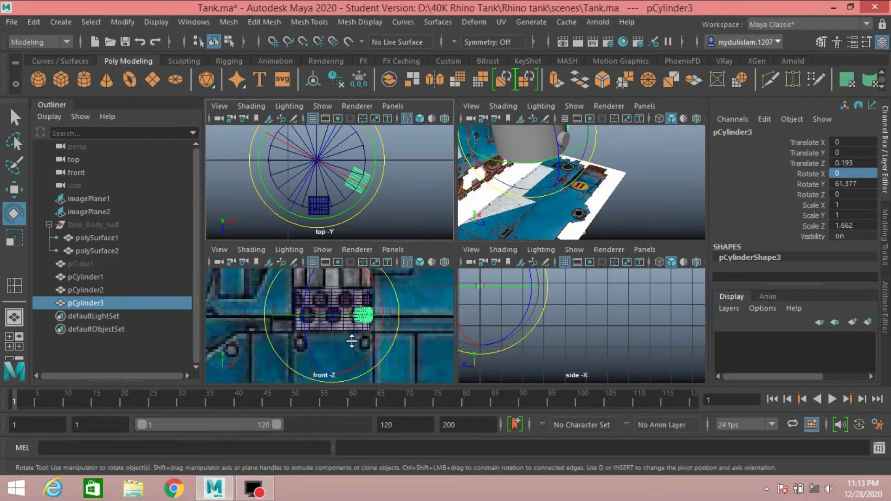
key(space)
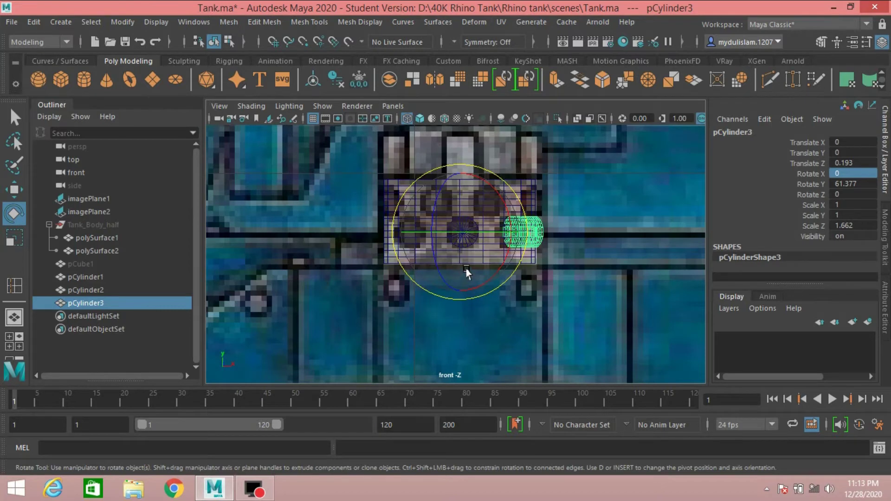
drag(471, 235, 469, 242)
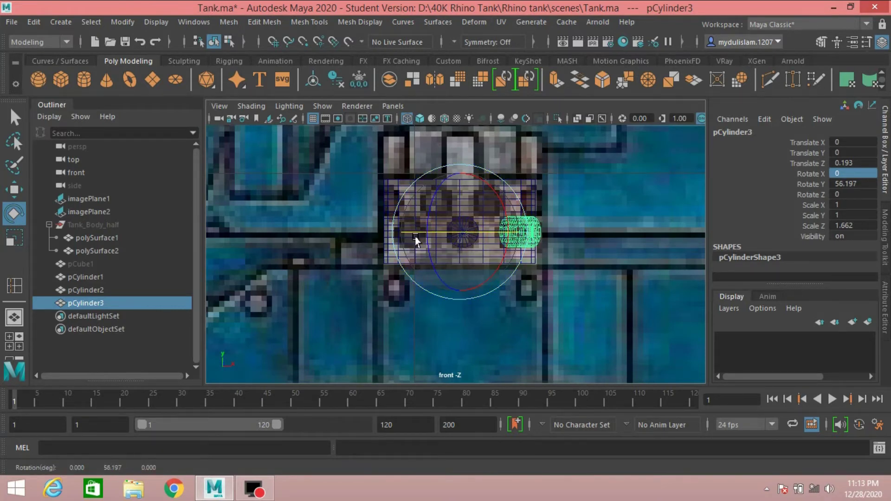
key(space)
key(space)
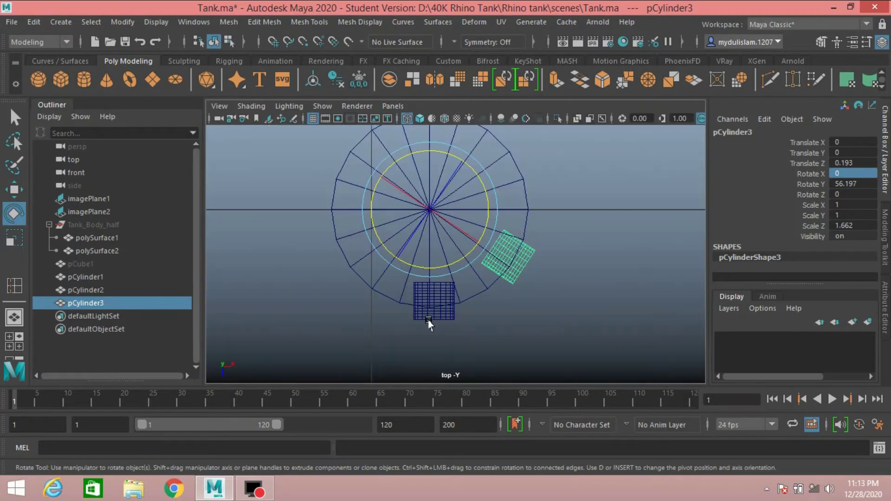
key(ctrl+d)
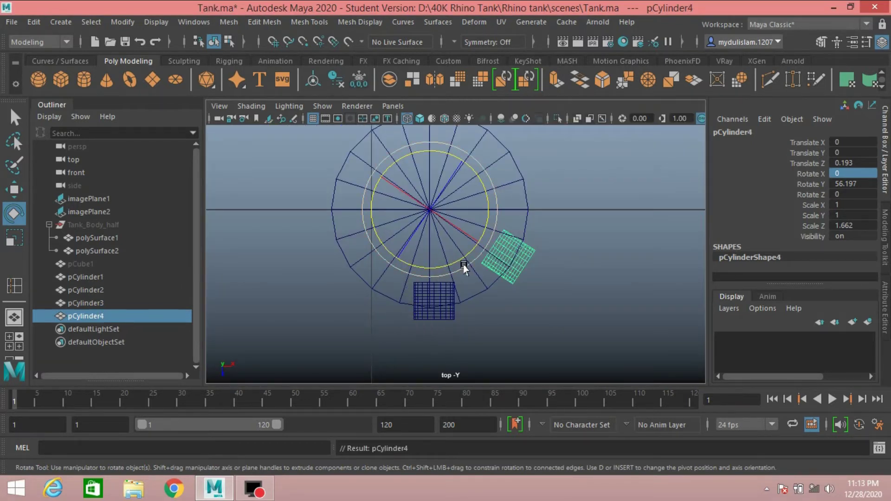
Undo back to the single original block pCylinder2
key(ctrl+z)
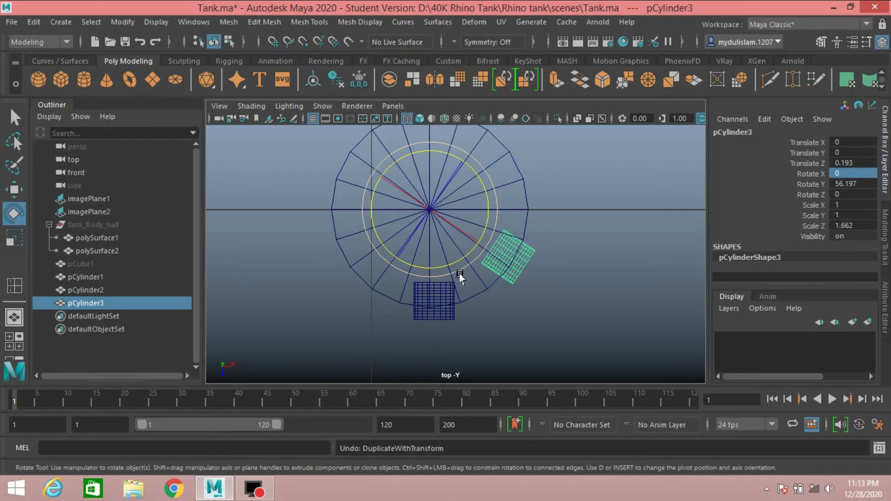
key(ctrl+z)
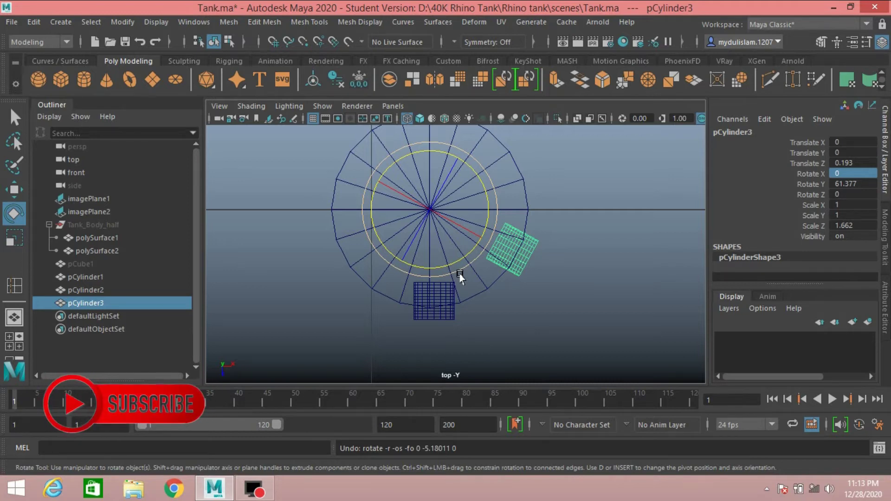
key(ctrl+z)
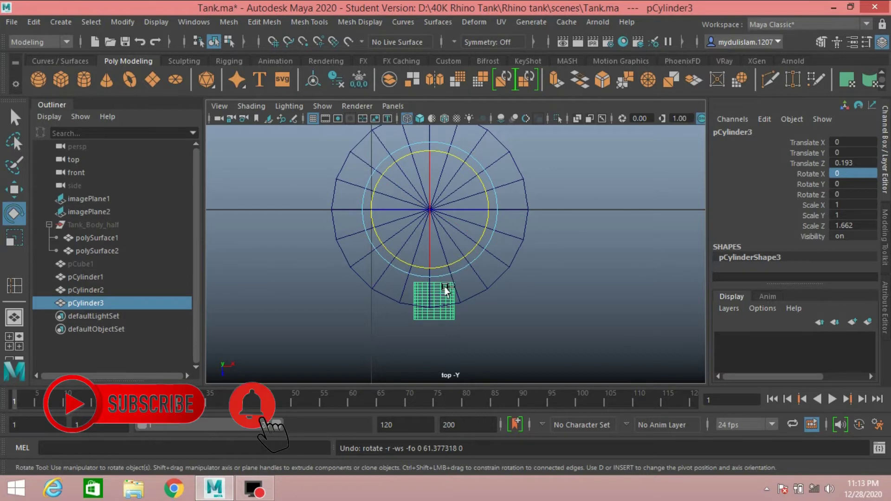
key(ctrl+z)
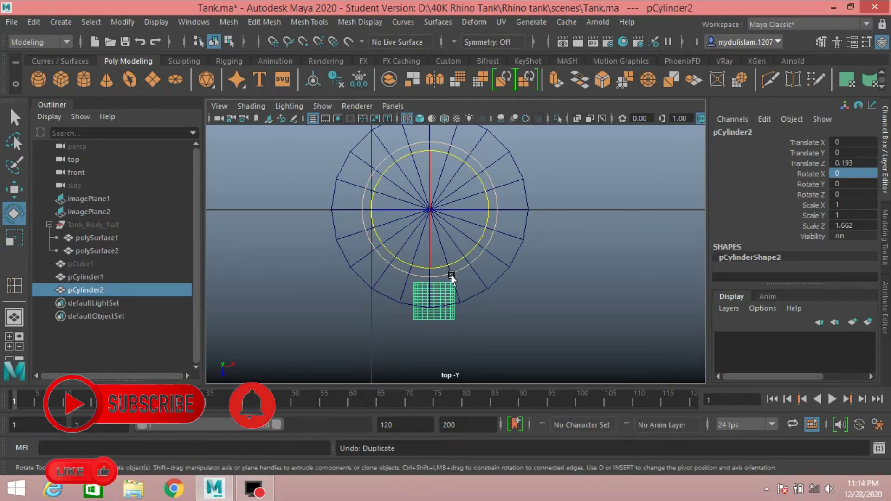
Rotate a new duplicate block about 59° in Y around the cap centre
shift+drag(451, 278, 537, 219)
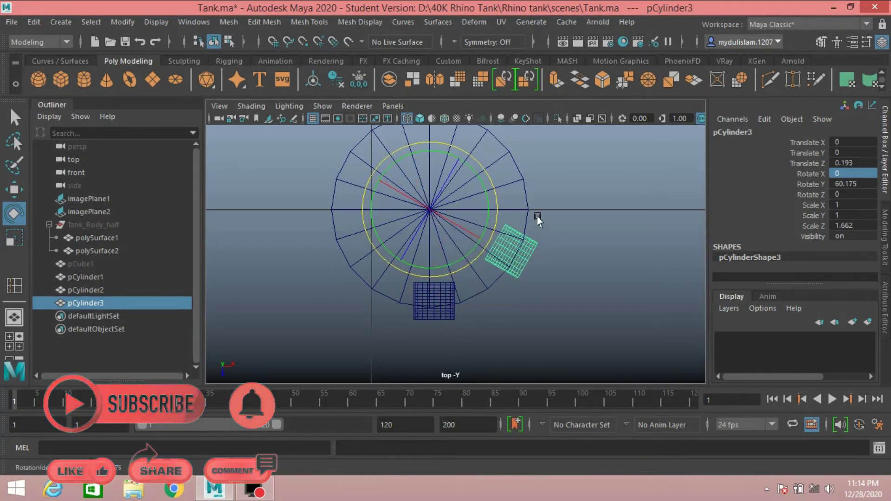
key(space)
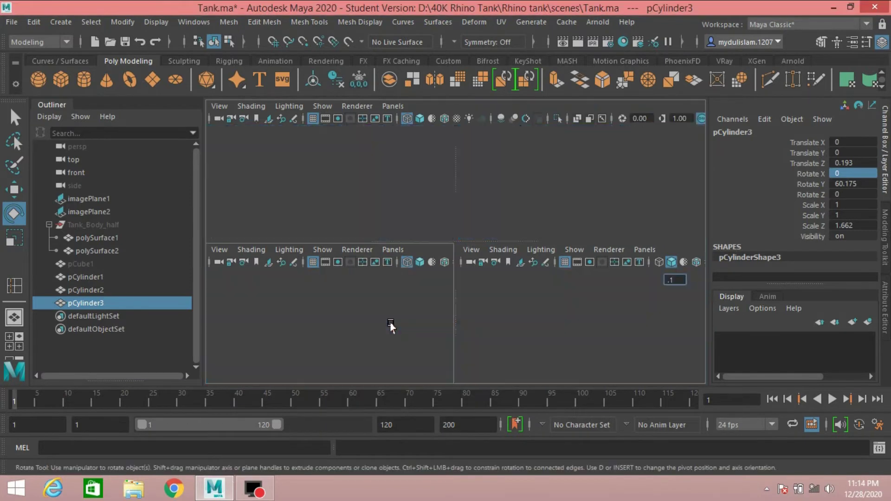
key(space)
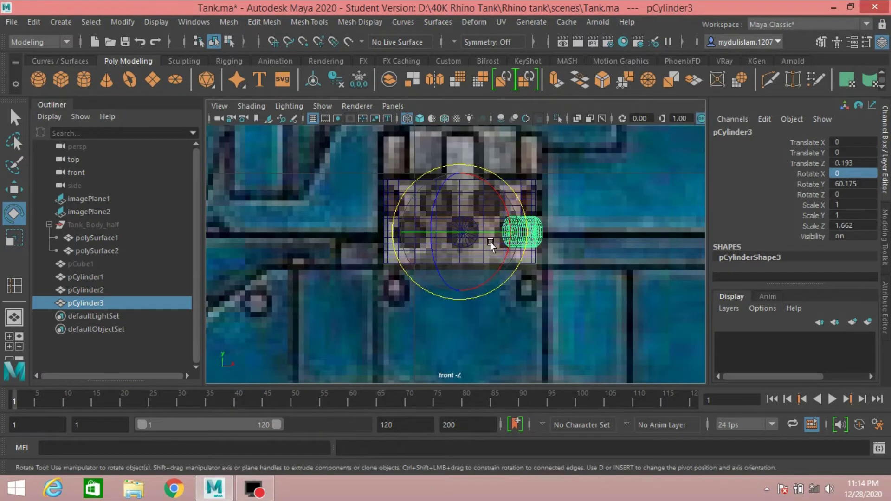
key(space)
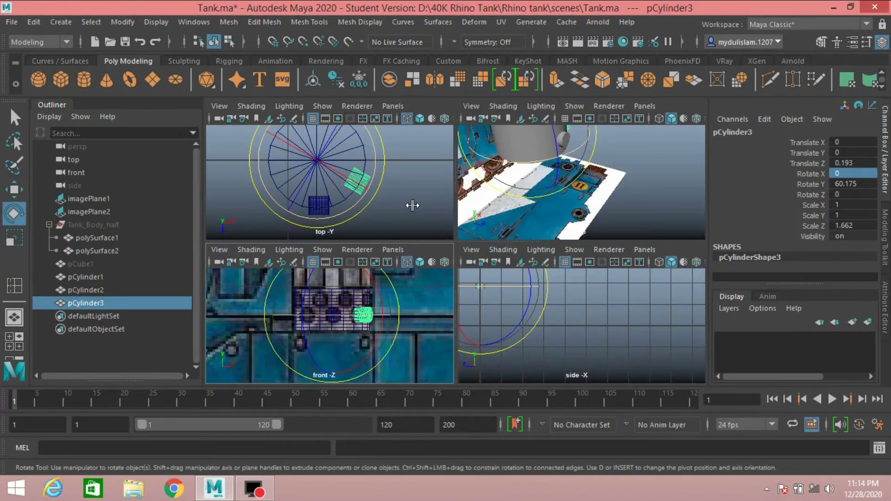
key(space)
click(464, 265)
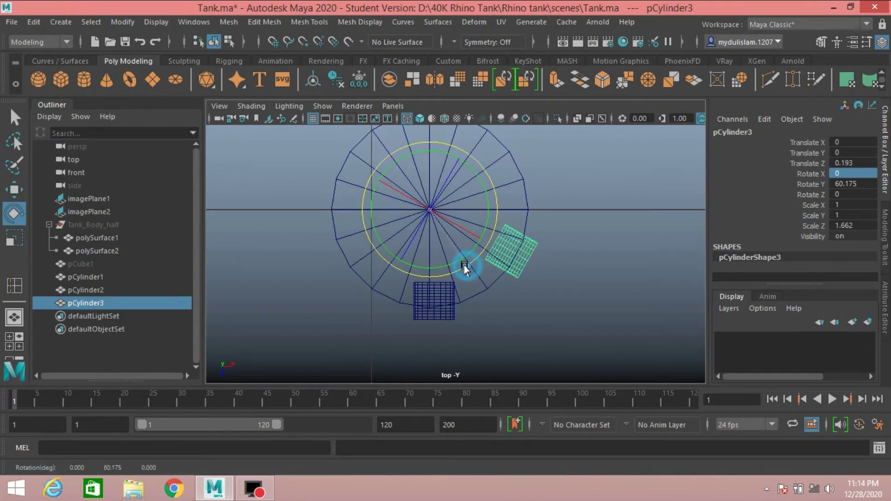
drag(465, 267, 464, 267)
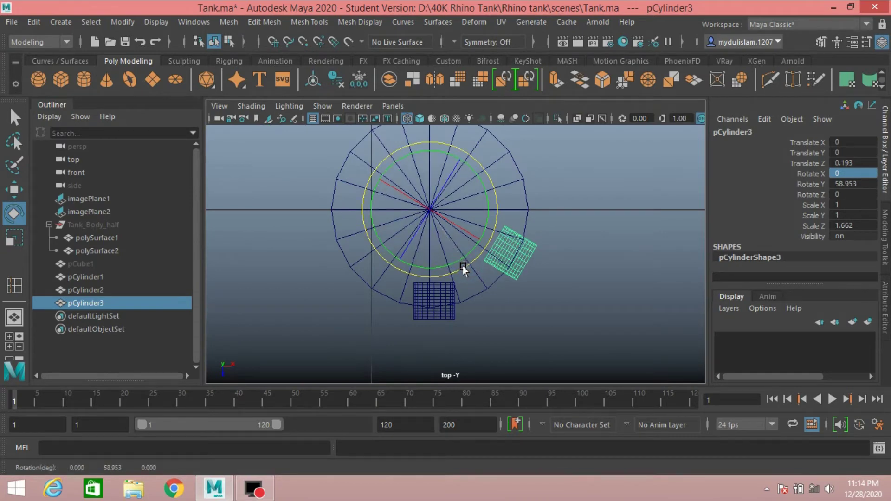
Repeat the rotated duplicate with Shift+D to complete the ring through pCylinder7
key(shift+d)
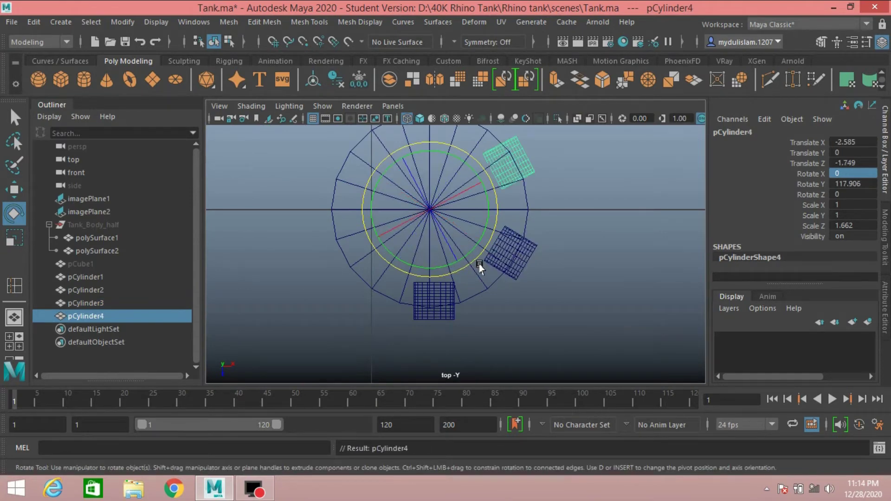
key(shift+d)
key(shift+d)
key(shift+d)
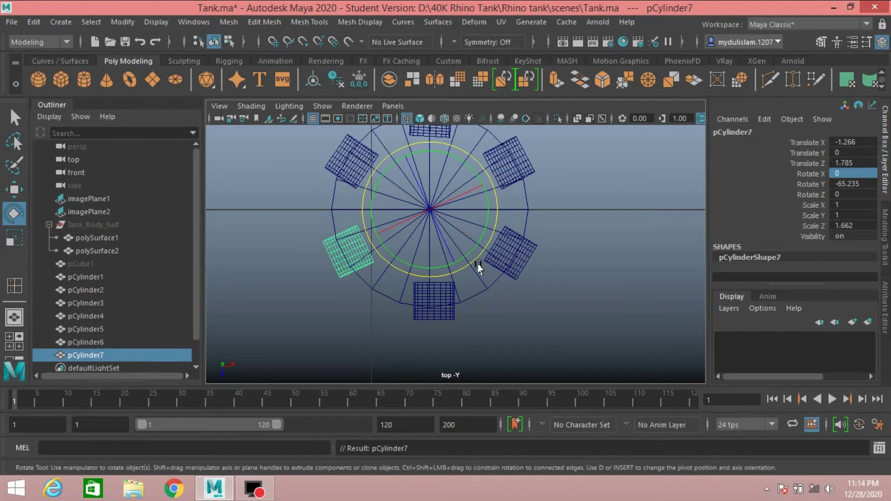
key(space)
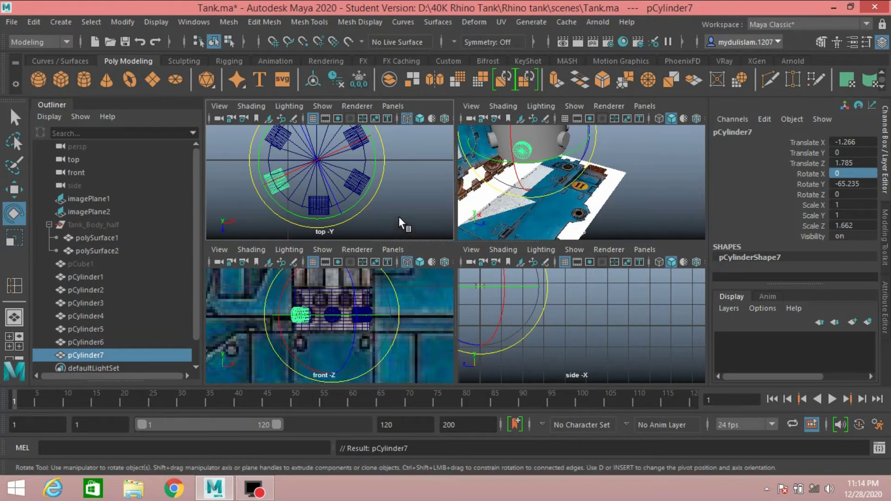
key(space)
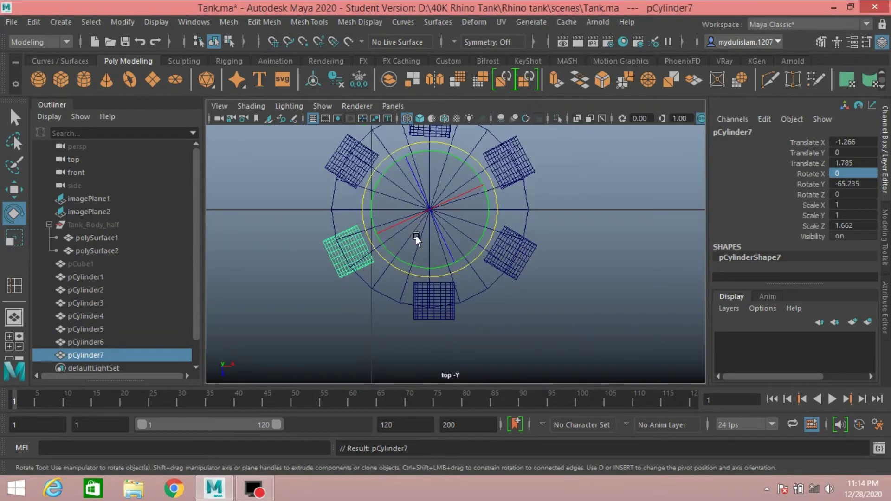
click(16, 121)
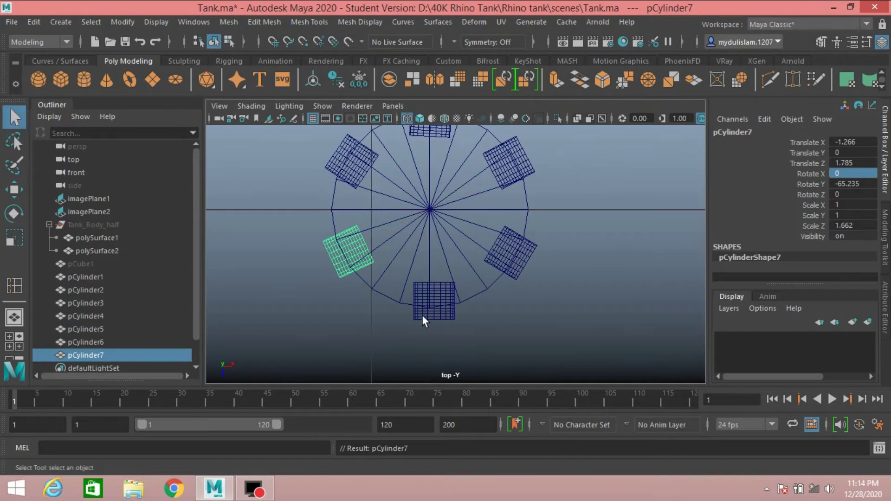
shift+click(511, 268)
Select the six small cylinders and combine them into one mesh, pCylinder8
shift+click(439, 308)
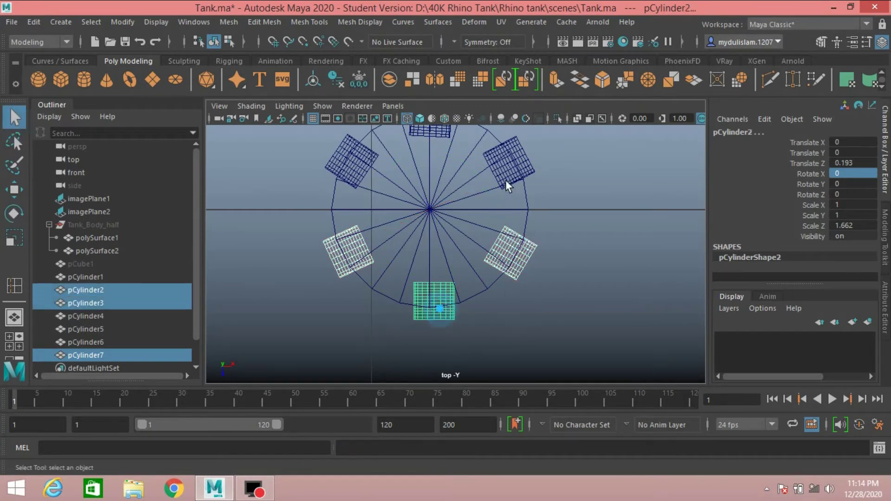
shift+click(507, 168)
shift+click(436, 131)
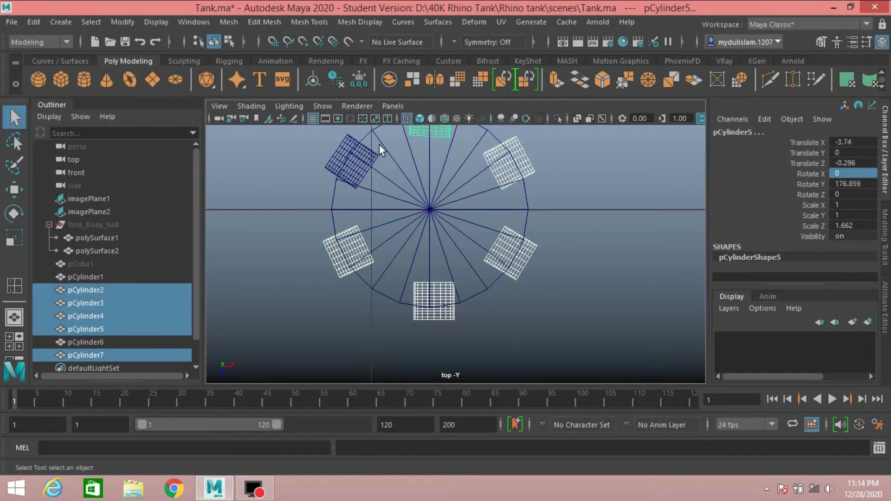
shift+click(339, 152)
click(226, 24)
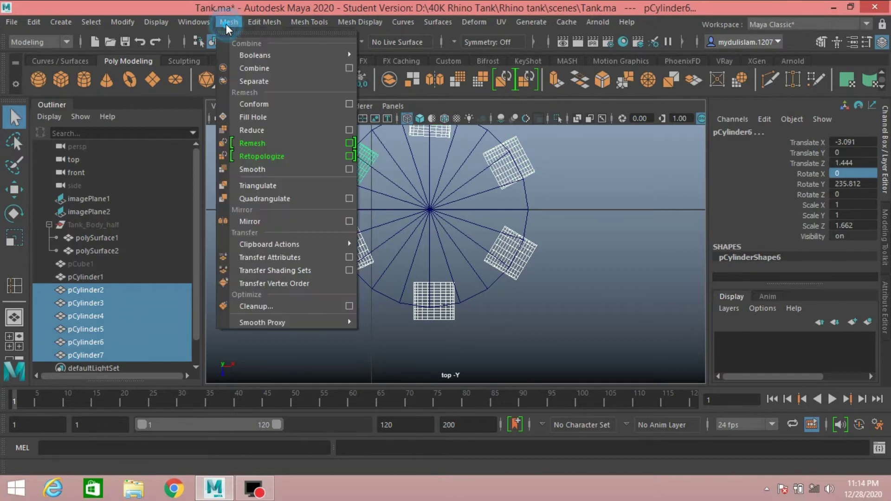
click(254, 69)
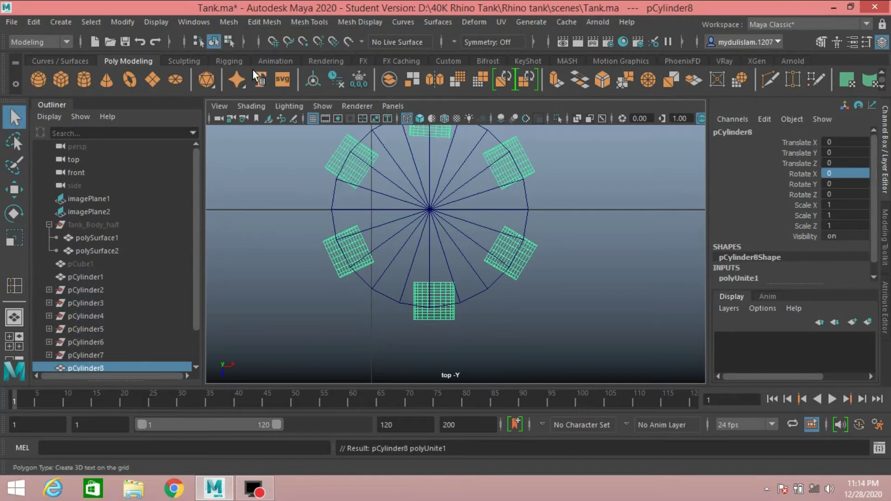
Delete pCylinder8's construction history and maximize the front view
click(33, 24)
mouse_move(71, 176)
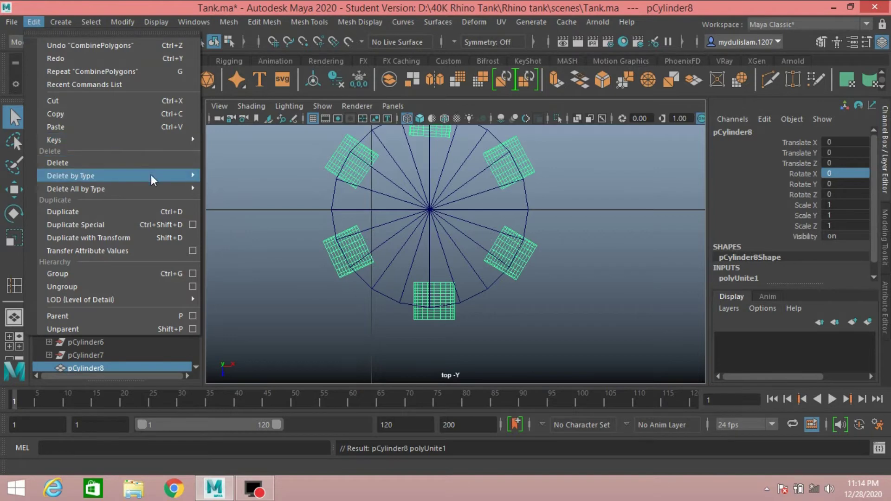
click(229, 176)
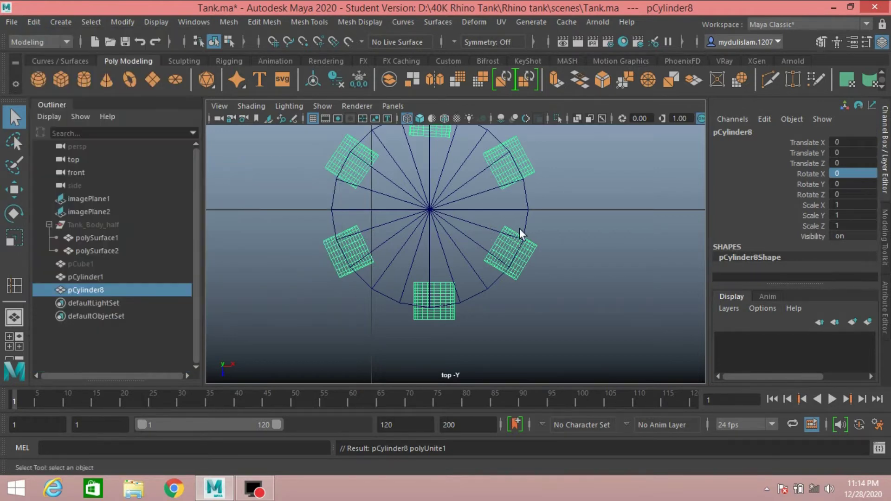
key(space)
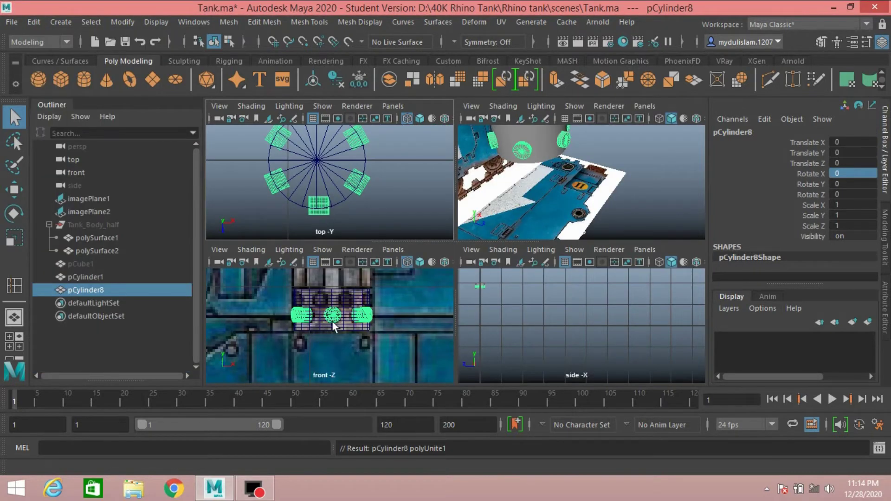
key(space)
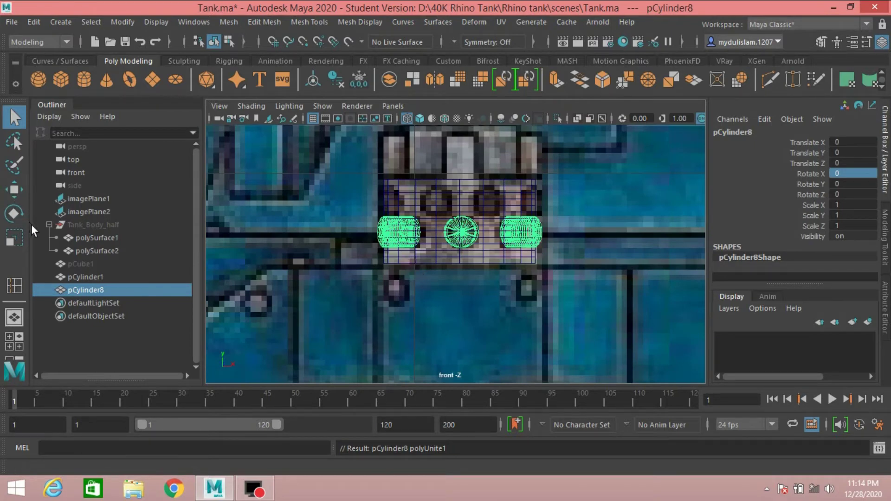
Duplicate the ring as pCylinder9, raise it to Y 0.086 and rotate it about 19.6° on Y
key(ctrl+d)
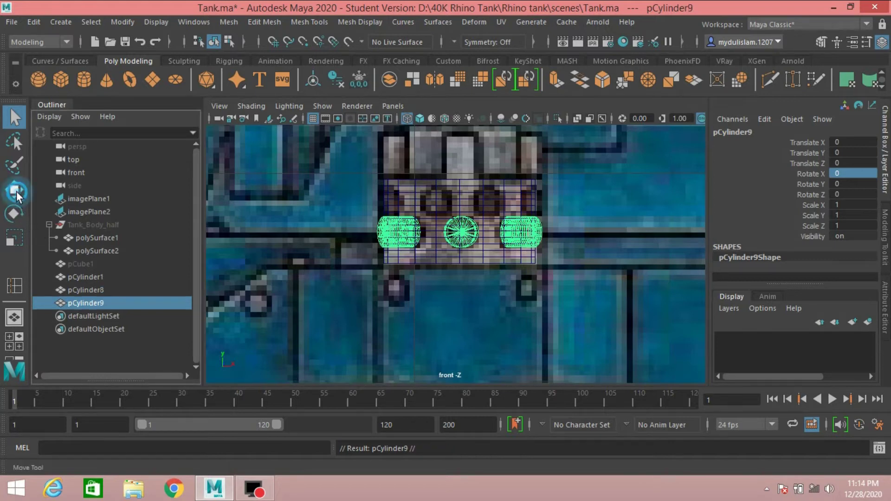
click(14, 189)
drag(458, 179, 453, 148)
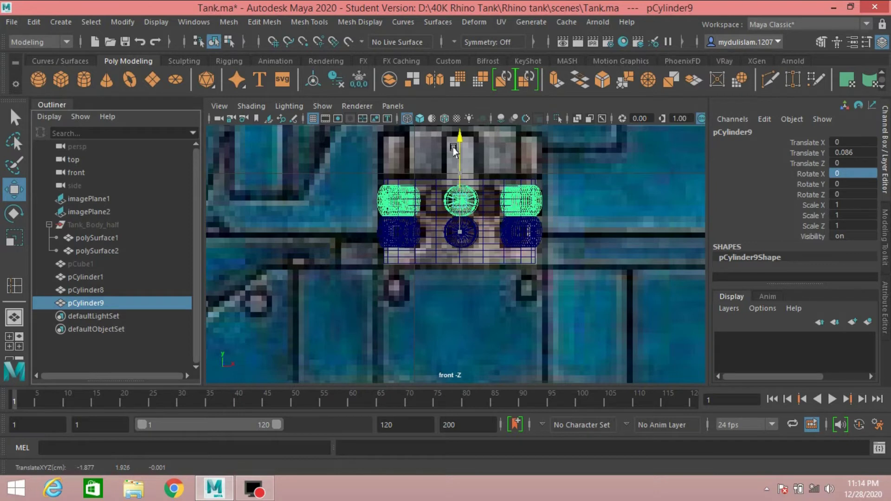
click(14, 213)
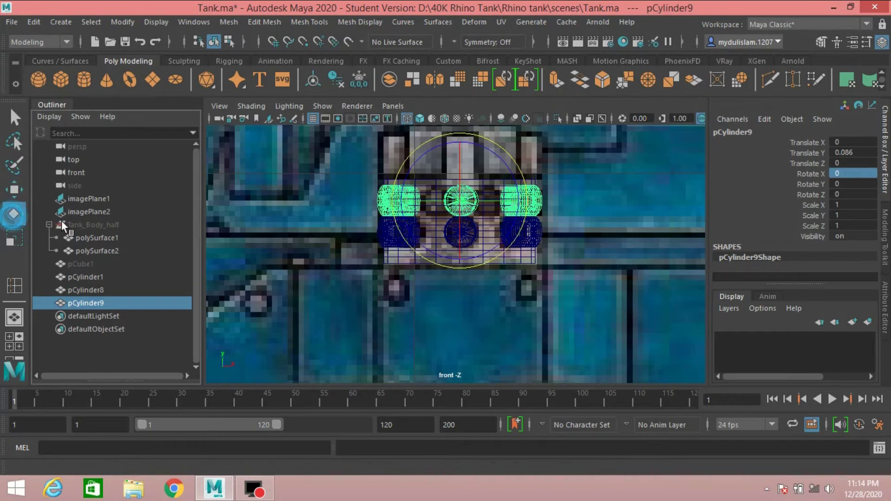
drag(484, 206, 497, 203)
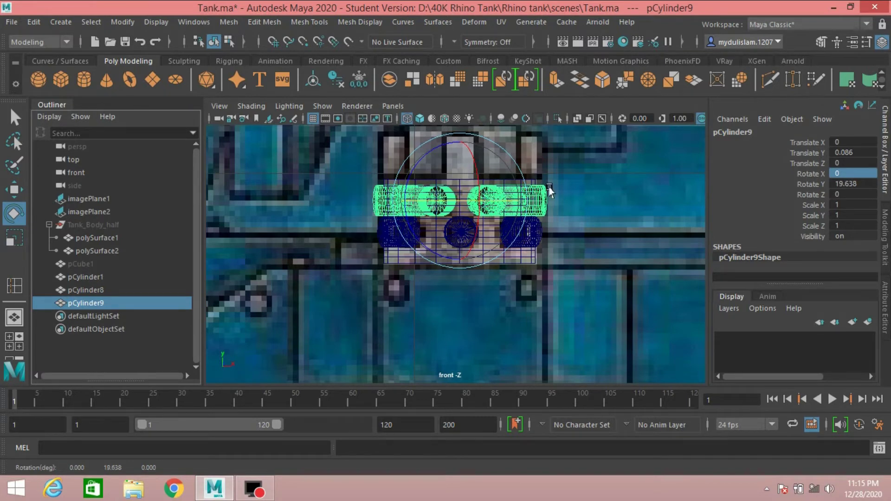
key(space)
key(space)
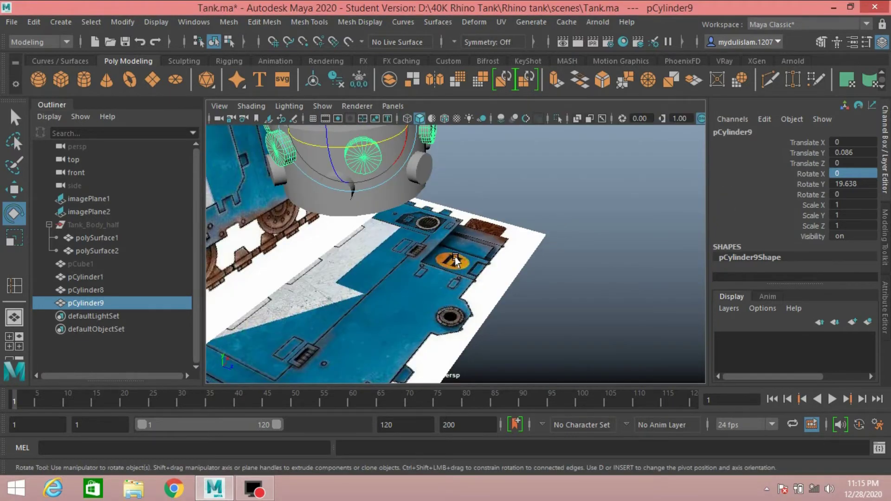
With Wireframe on Shaded enabled, turn pCylinder9 further to Rotate Y 30.982
mouse_move(481, 243)
alt+mouse_down()
mouse_move(510, 273)
mouse_move(562, 197)
mouse_move(570, 200)
alt+mouse_up()
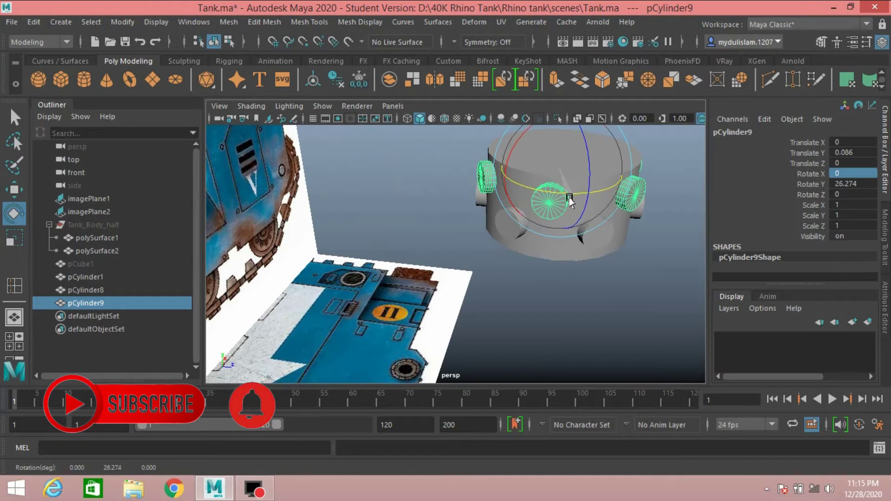
mouse_move(570, 200)
alt+mouse_down()
mouse_move(574, 228)
mouse_move(540, 249)
mouse_move(565, 259)
mouse_move(570, 248)
mouse_move(549, 249)
alt+mouse_up()
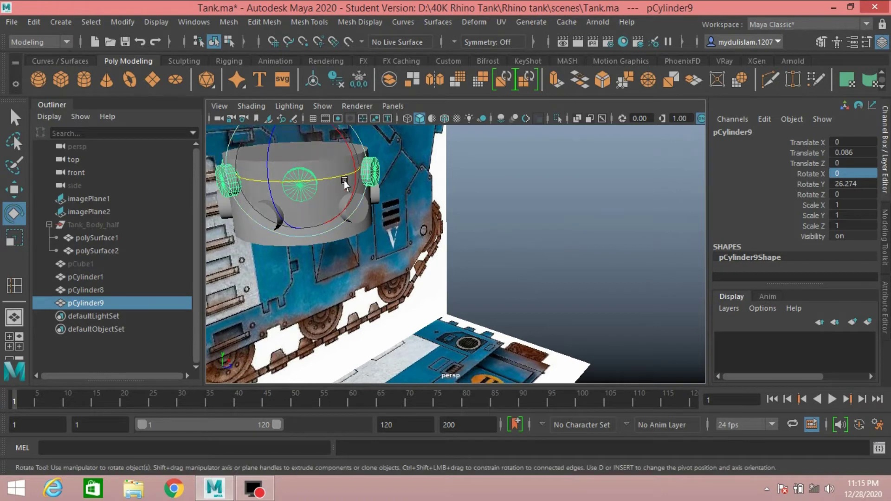
mouse_move(325, 177)
mouse_down()
mouse_move(464, 219)
mouse_move(449, 221)
mouse_up()
alt+right_drag(449, 221, 488, 251)
alt+middle_drag(486, 251, 506, 218)
click(444, 118)
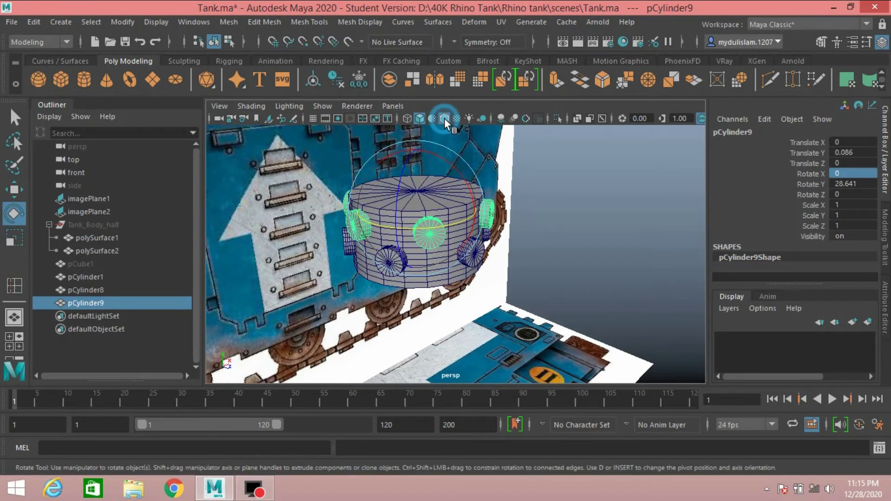
mouse_move(564, 228)
alt+mouse_down()
mouse_move(550, 225)
mouse_move(561, 223)
alt+mouse_up()
drag(446, 190, 446, 191)
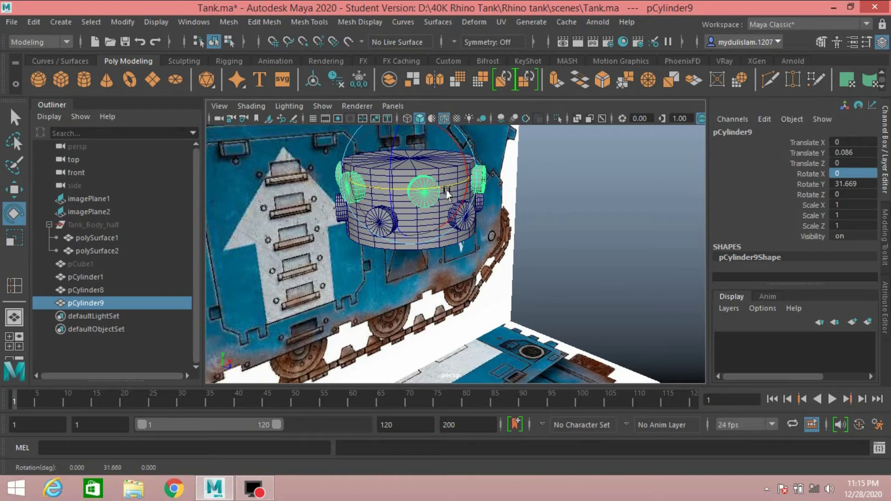
alt+drag(447, 262, 436, 262)
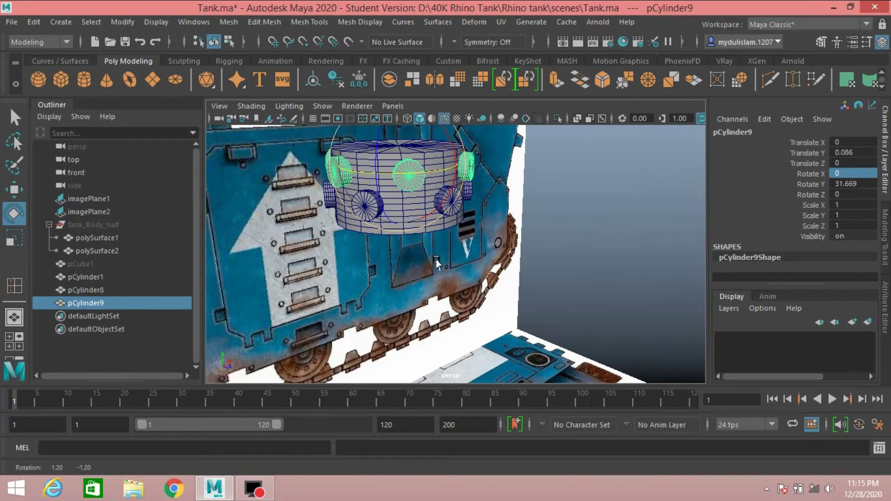
drag(427, 174, 428, 175)
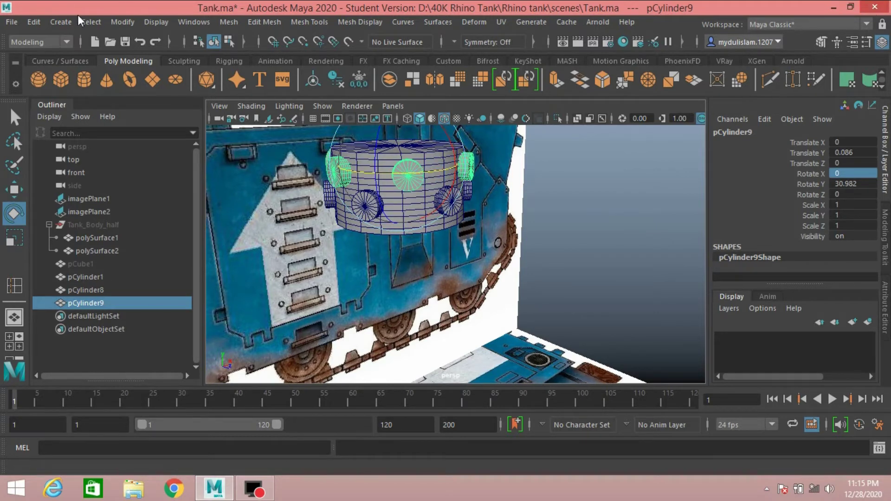
Freeze pCylinder9's transformations, then Boolean-difference both cylinder rings out of pCylinder1
click(112, 22)
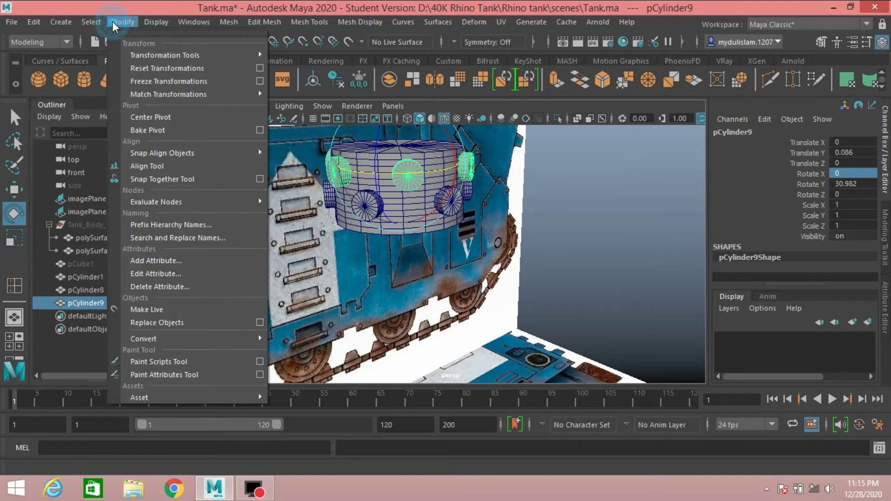
click(153, 78)
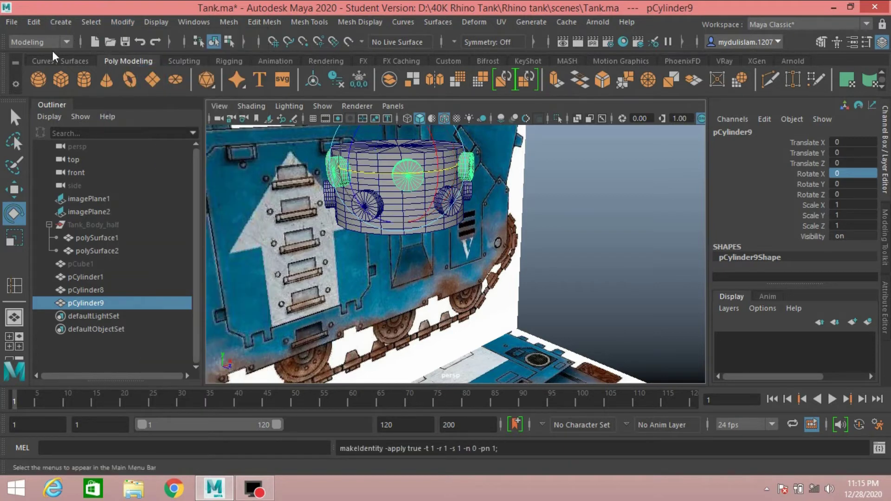
click(15, 121)
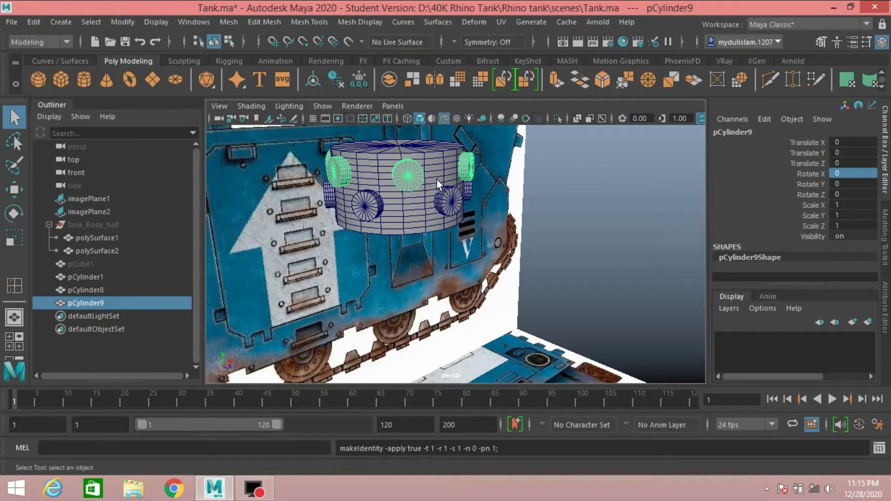
click(442, 158)
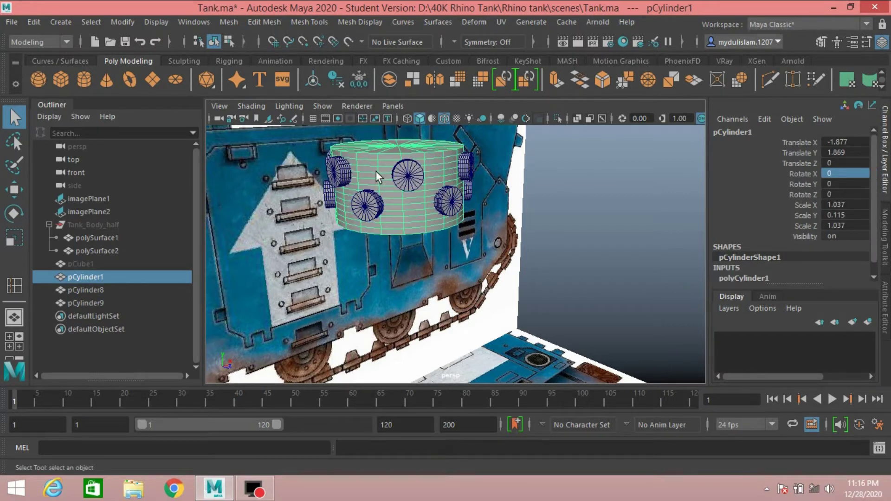
shift+click(406, 176)
shift+click(371, 205)
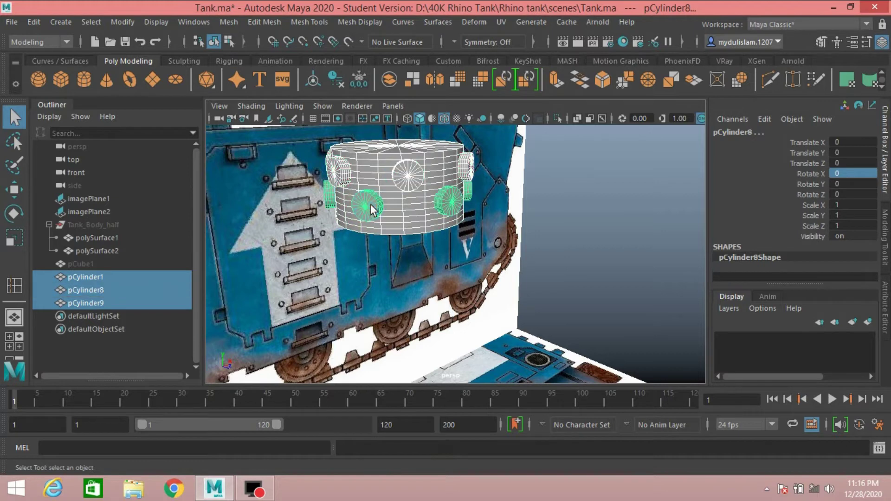
click(229, 22)
mouse_move(293, 55)
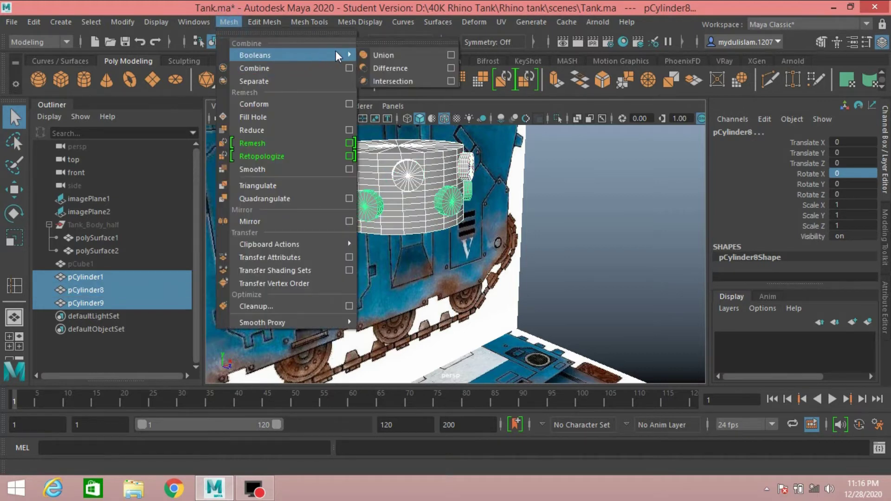
click(389, 68)
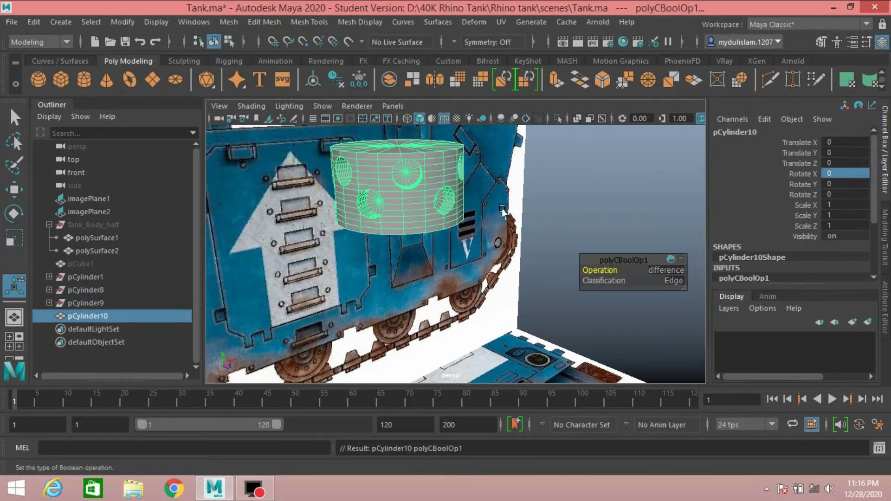
Inspect the perforated pCylinder10 and maximize the front view
alt+drag(513, 186, 515, 200)
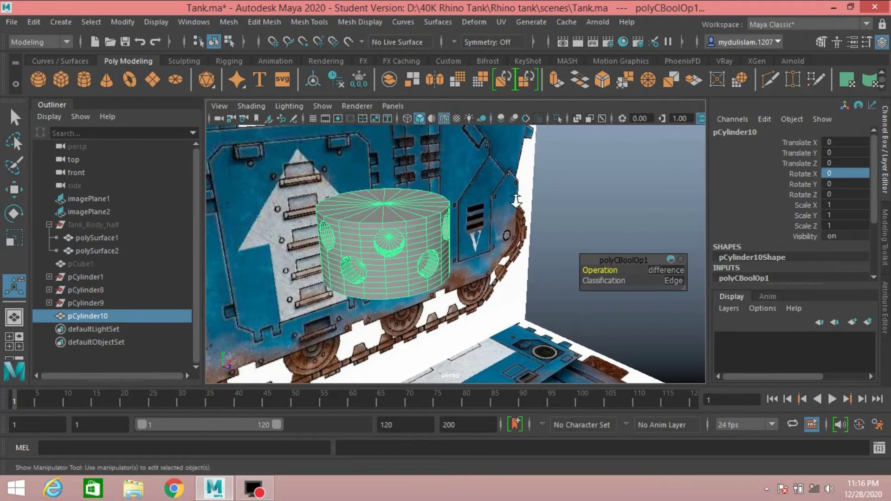
scroll(515, 200, down, 3)
scroll(508, 199, up, 2)
mouse_move(509, 200)
alt+mouse_down()
mouse_move(519, 189)
mouse_move(509, 204)
mouse_move(444, 215)
alt+mouse_up()
key(space)
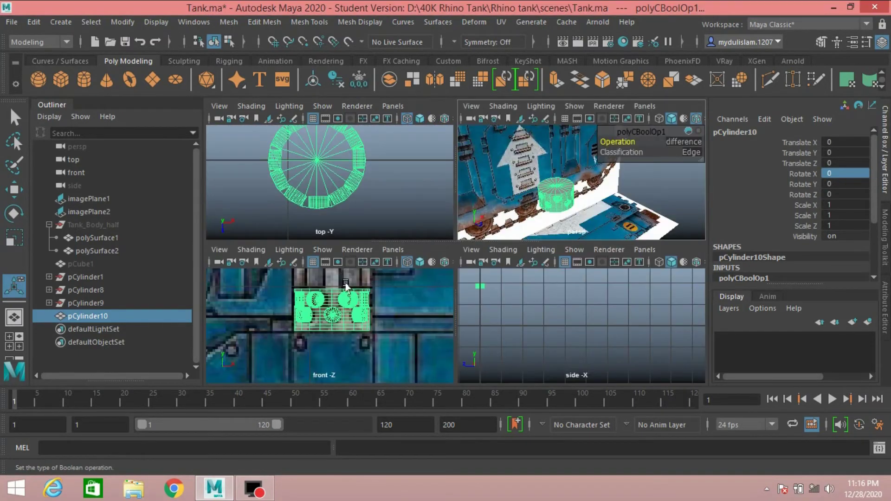
key(space)
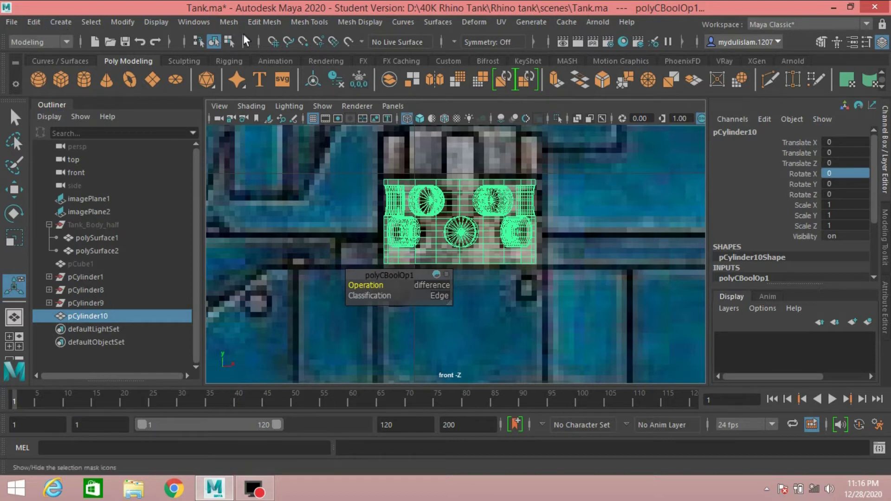
click(34, 22)
mouse_move(71, 176)
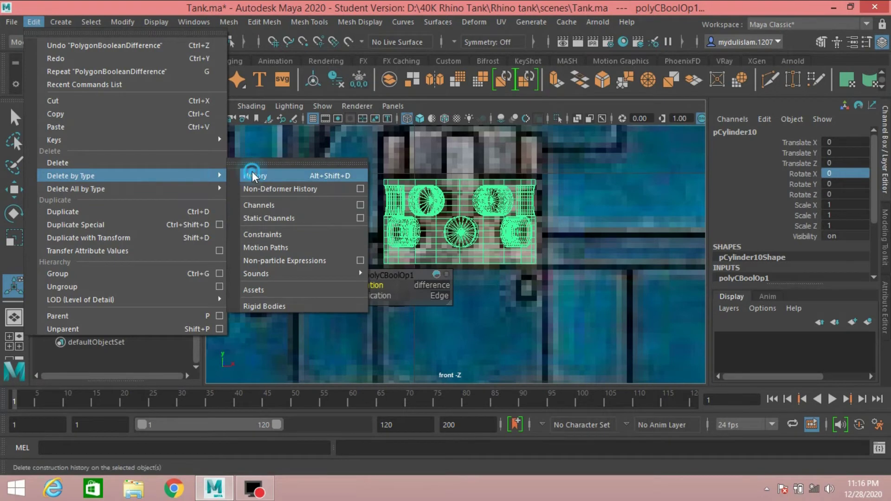
Clear pCylinder10's boolean history and lower it slightly
click(252, 176)
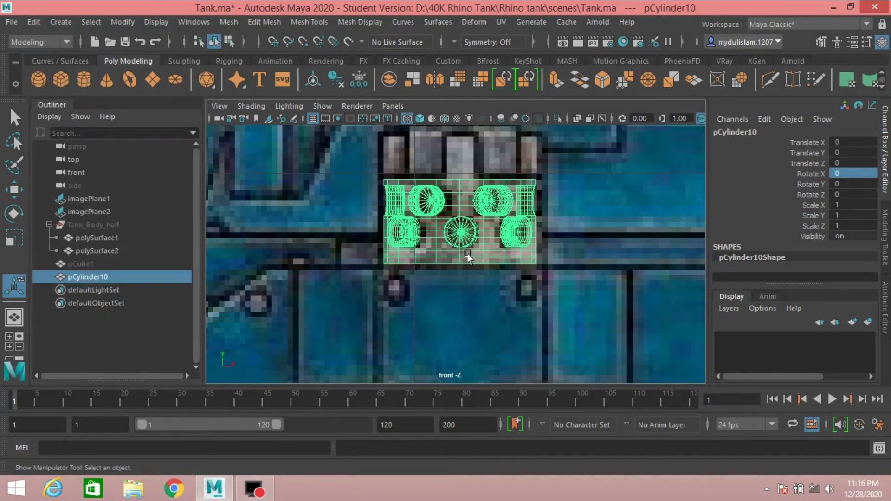
click(14, 189)
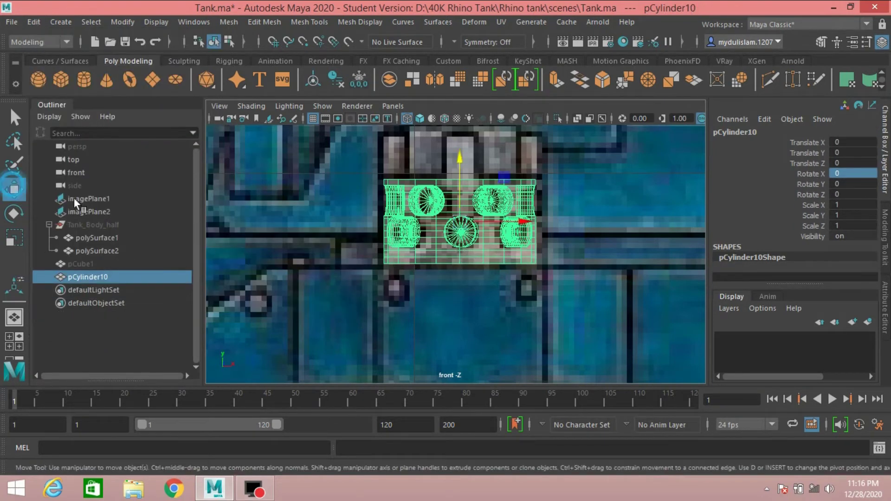
drag(460, 171, 460, 176)
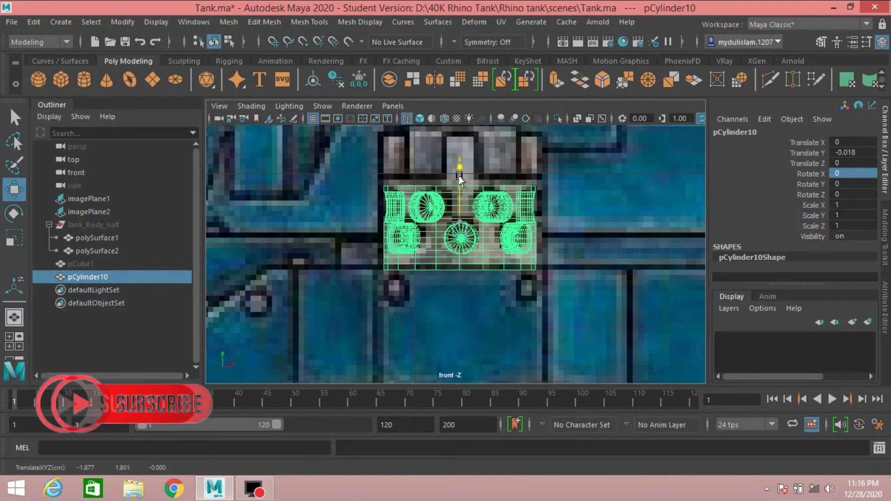
Unhide pCube1, reselect pCylinder10, and create a new polygon cylinder, pCylinder11
click(80, 264)
key(h)
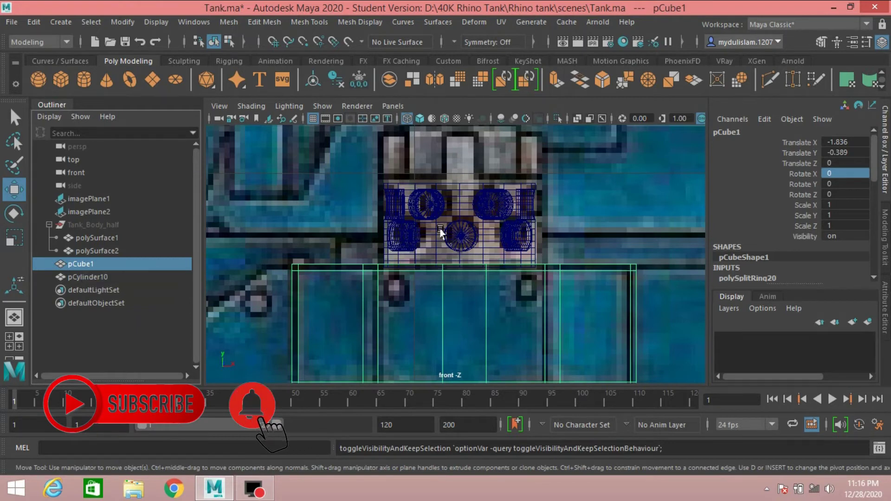
scroll(440, 260, down, 5)
scroll(457, 257, up, 3)
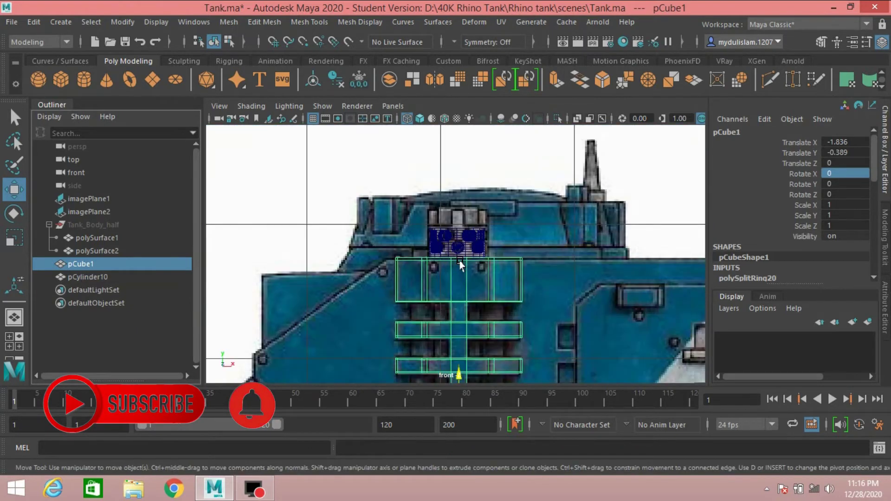
click(453, 248)
scroll(453, 247, up, 2)
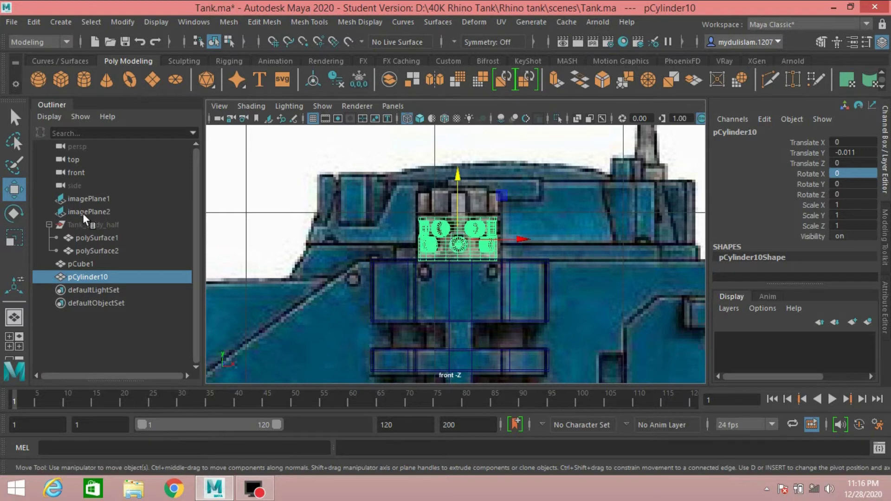
click(81, 78)
Give pCylinder11 0 cap subdivisions and a radius of 0.21
key(a)
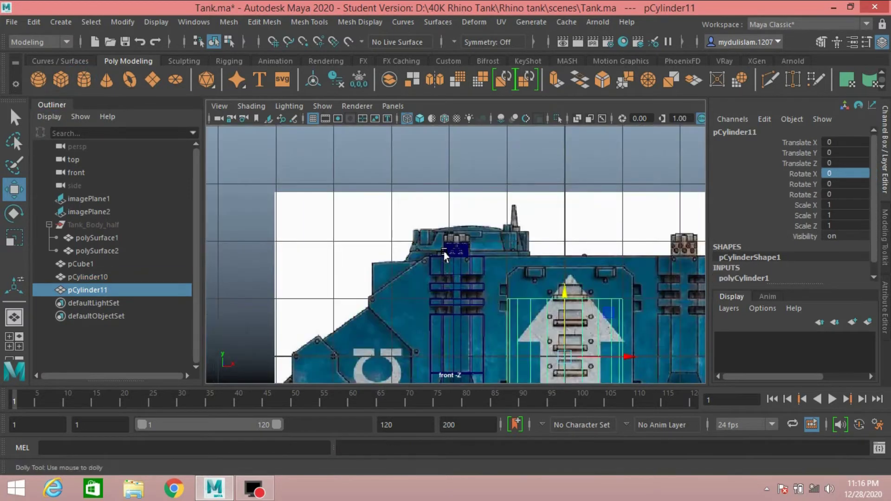
drag(589, 316, 523, 320)
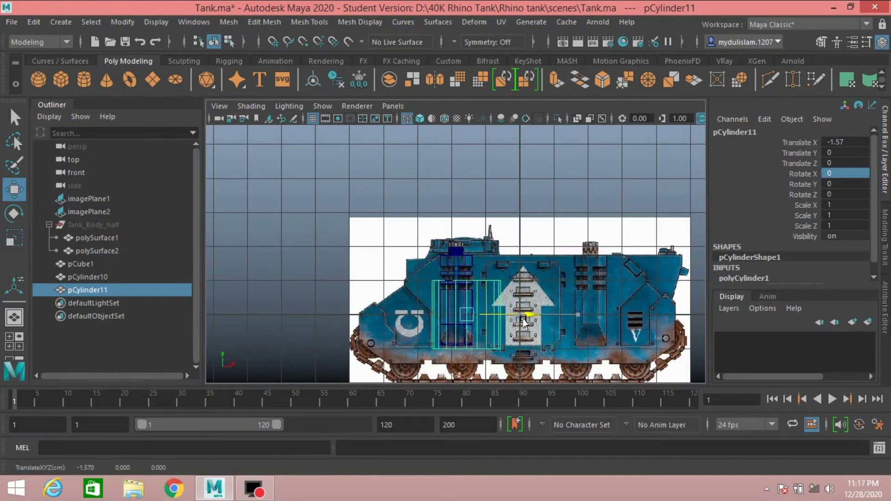
click(757, 277)
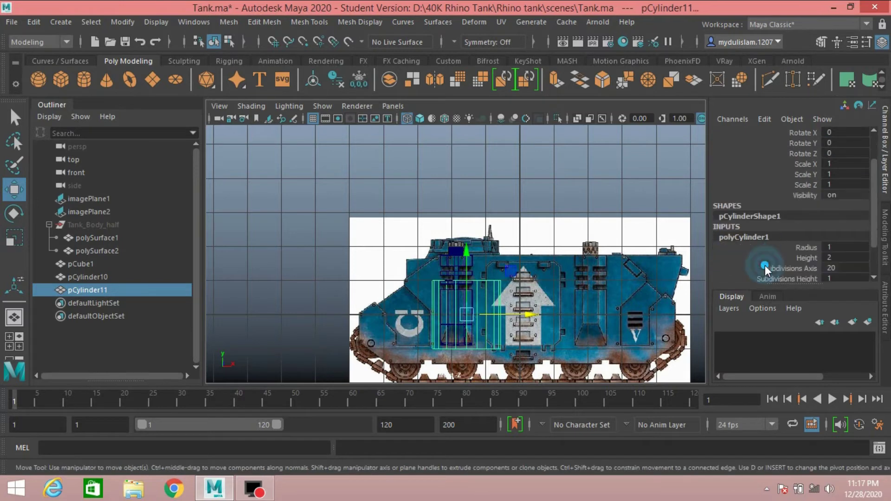
scroll(812, 237, down, 3)
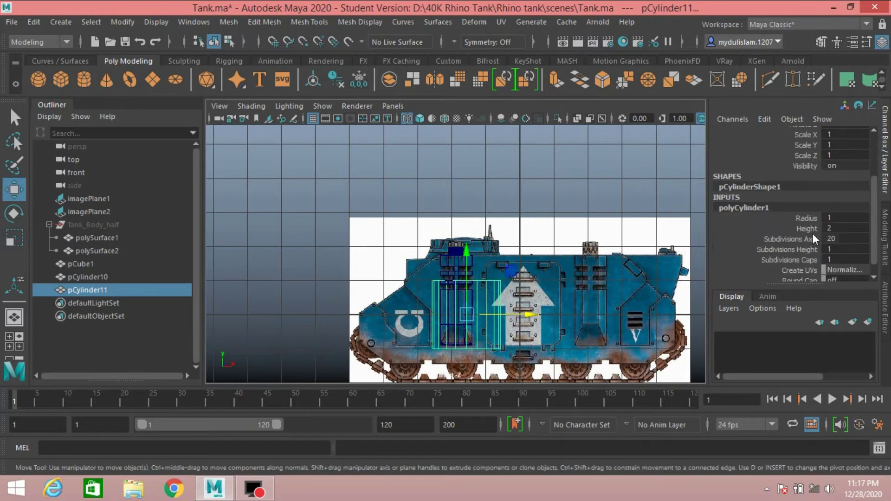
double_click(833, 261)
key(Return)
double_click(832, 218)
text(0.21)
key(Return)
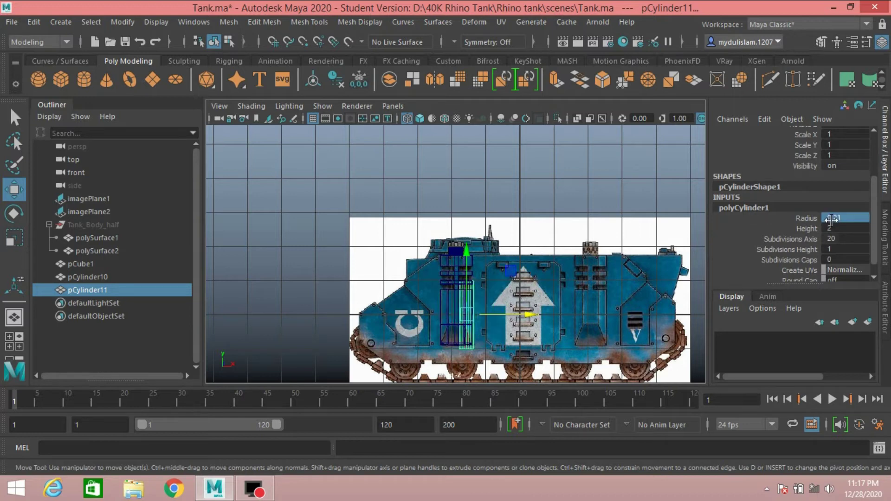
Position the thin cylinder over the vent and raise its bottom vertex ring near the top
drag(462, 258, 462, 219)
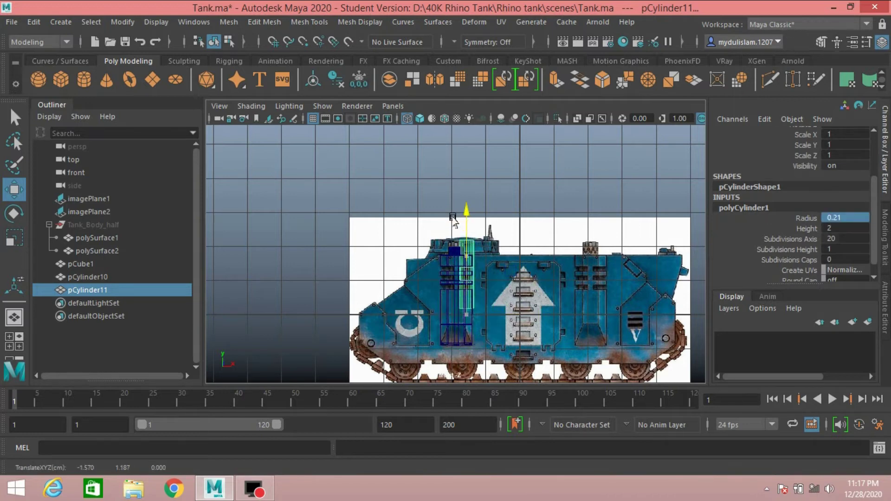
drag(536, 275, 525, 277)
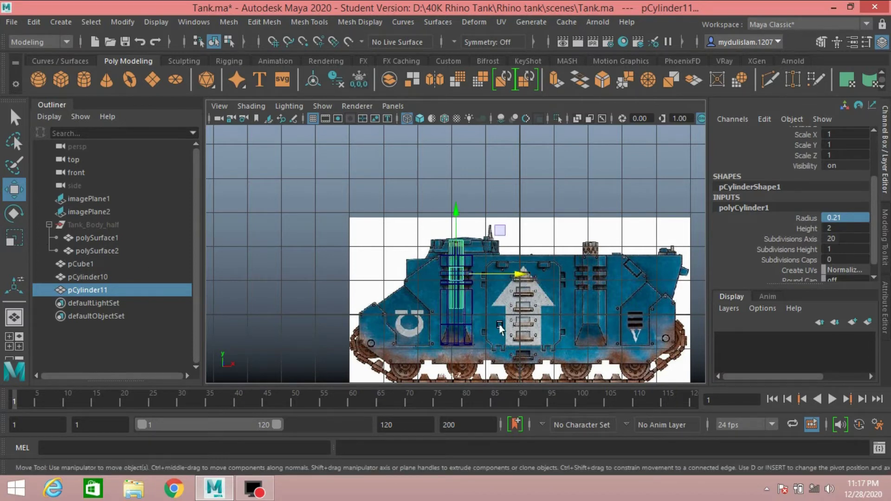
click(821, 42)
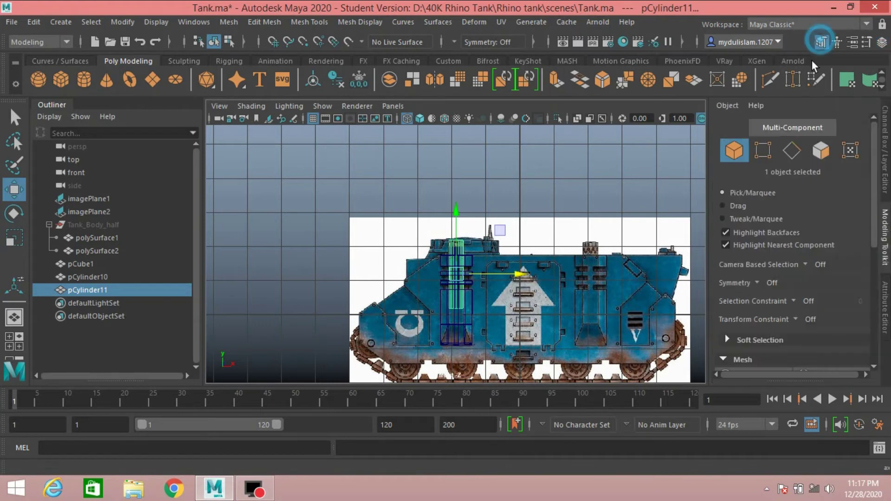
click(764, 151)
drag(399, 281, 505, 312)
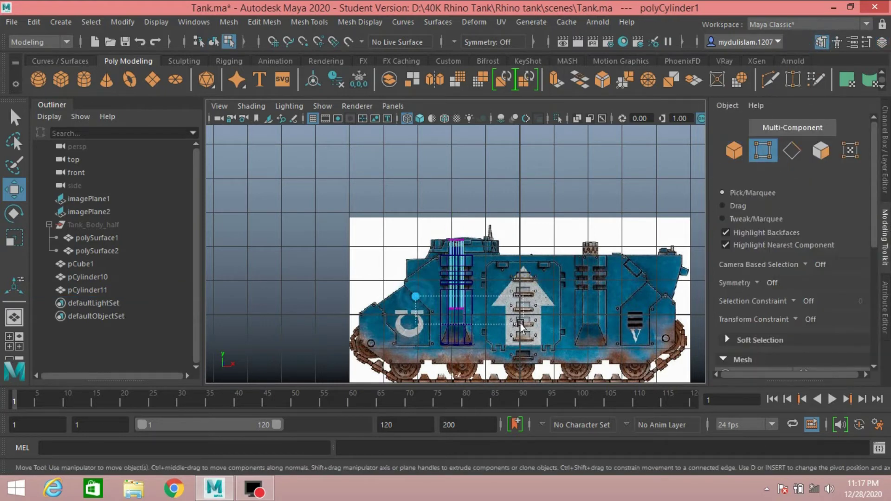
drag(454, 254, 460, 208)
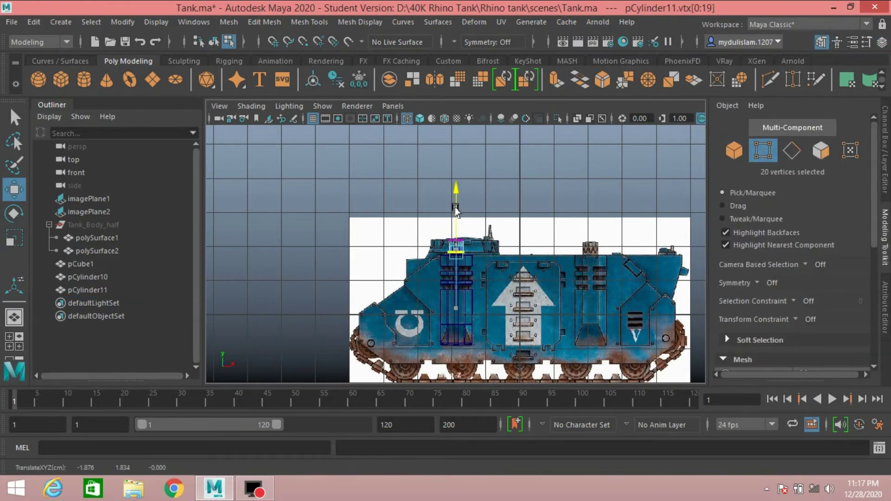
Raise pCylinder11's bottom vertex ring and lower the top ring toward it
scroll(460, 211, up, 8)
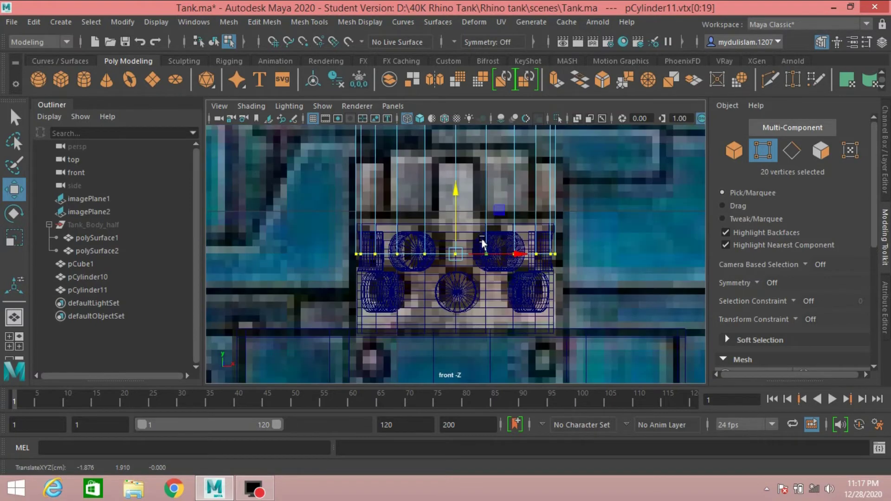
scroll(465, 218, down, 6)
scroll(474, 228, up, 1)
scroll(478, 235, up, 4)
scroll(477, 231, up, 2)
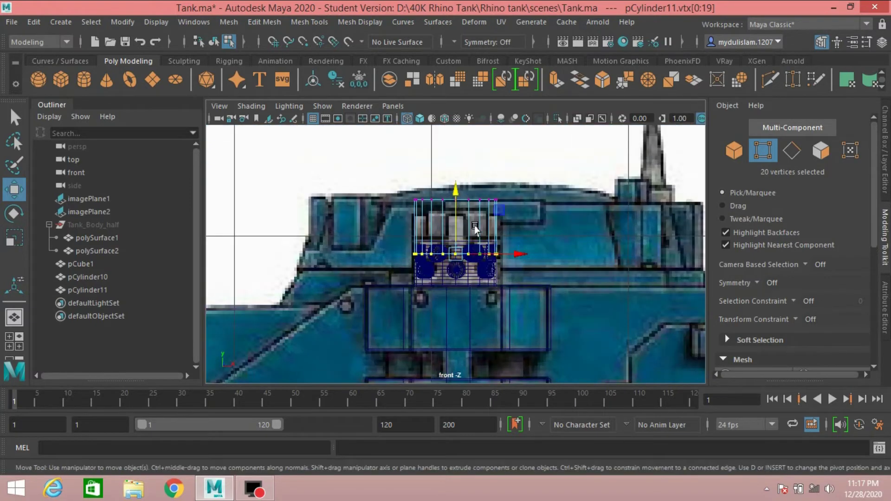
drag(456, 191, 455, 177)
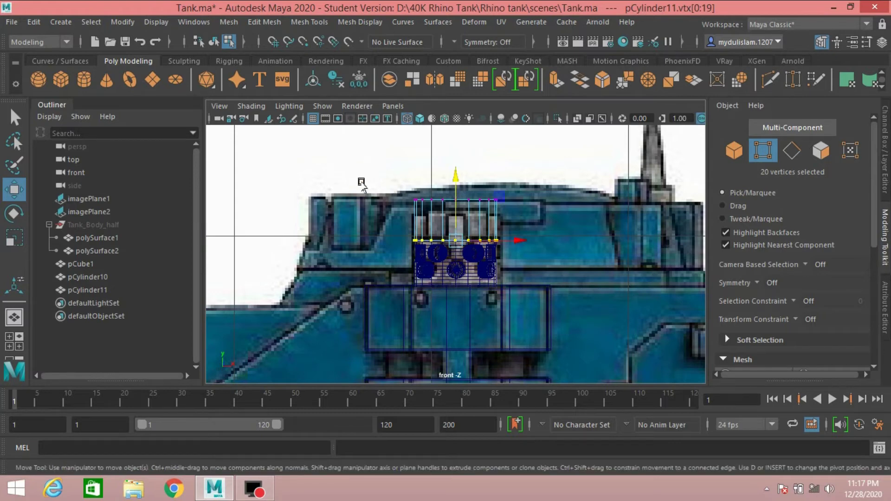
drag(357, 170, 525, 212)
drag(455, 156, 458, 185)
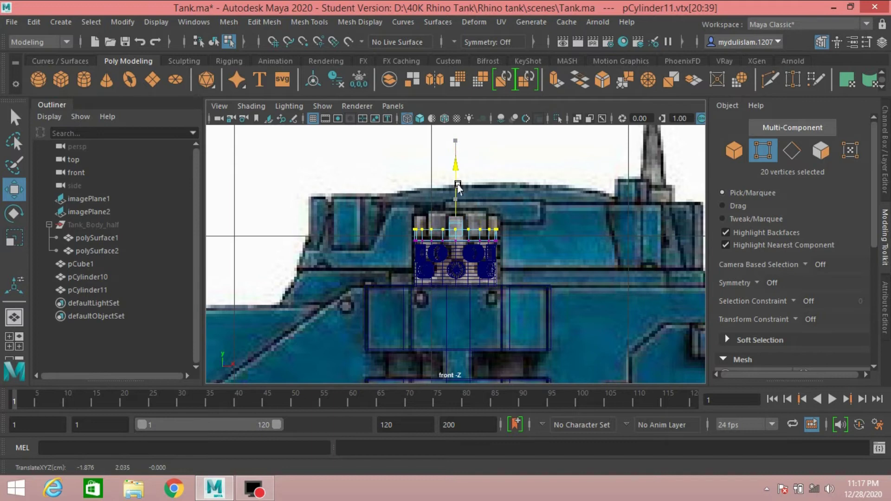
Select both vertex rings and shift them together onto the vent top, about Y 1.997
scroll(561, 232, up, 2)
scroll(560, 232, up, 2)
scroll(560, 233, up, 2)
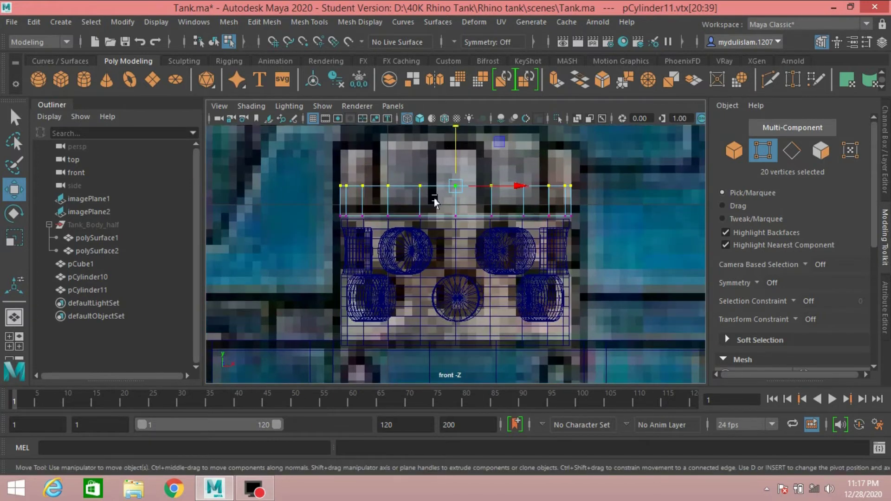
drag(280, 168, 618, 230)
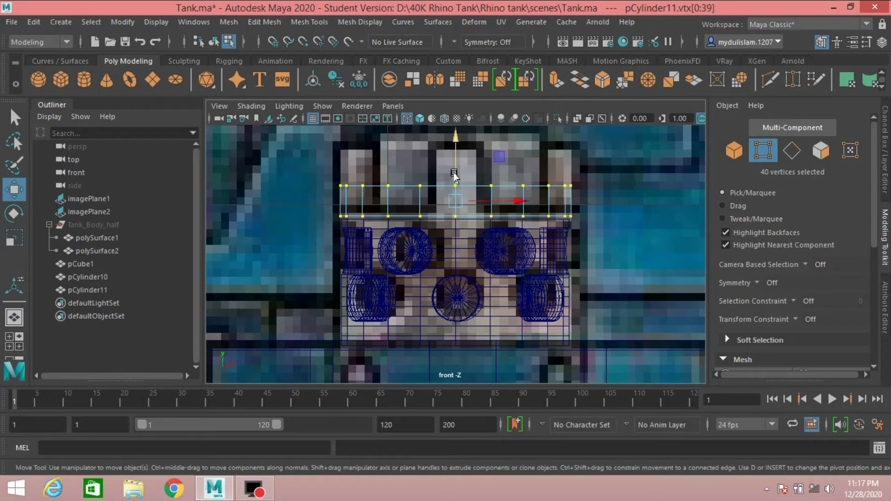
drag(456, 159, 457, 164)
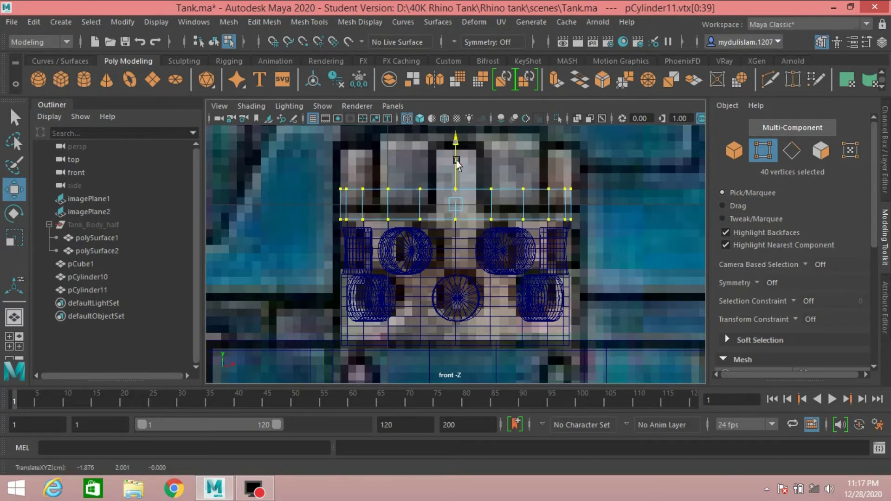
scroll(478, 176, up, 2)
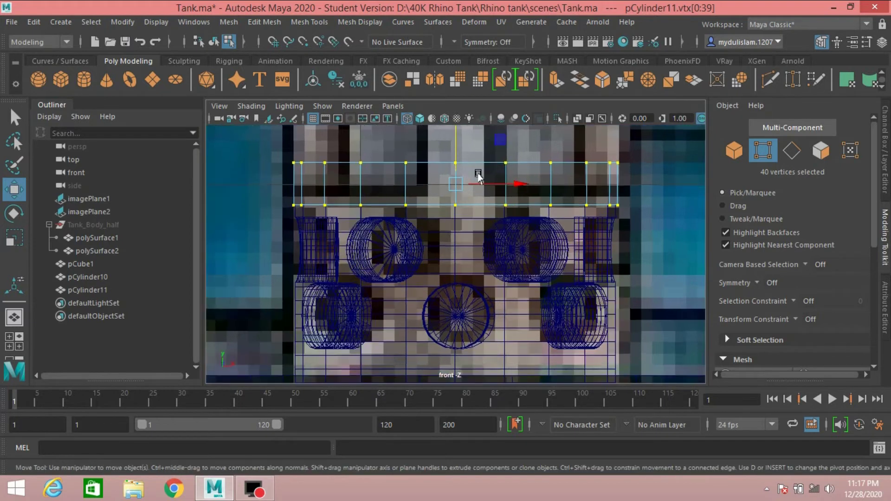
scroll(450, 148, up, 2)
drag(452, 134, 453, 139)
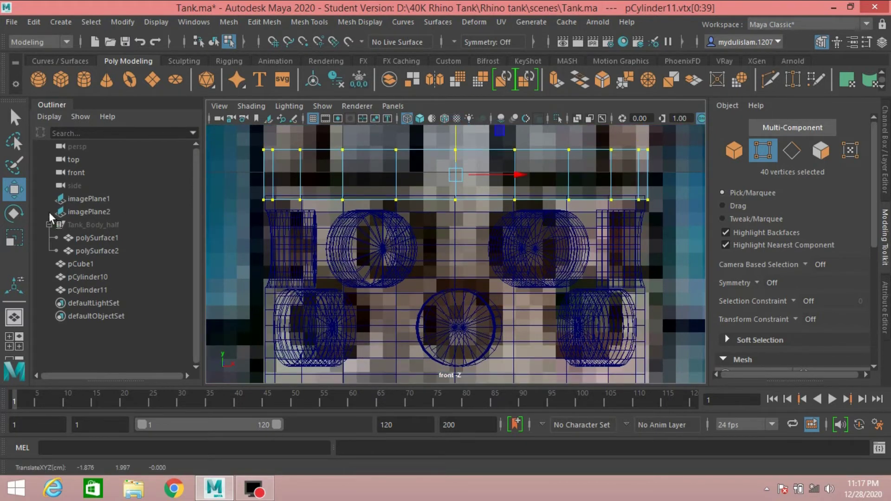
Adjust the band's vertex rings in width and horizontal position with scale and move
click(14, 240)
click(454, 176)
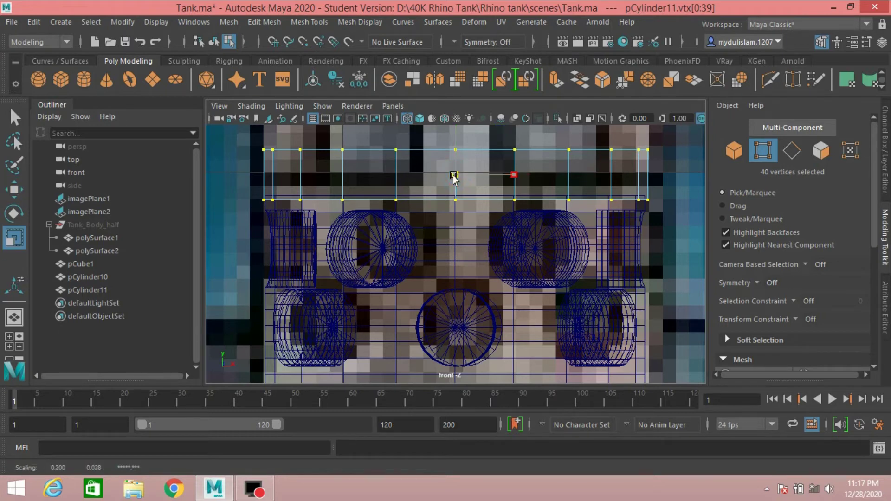
drag(454, 176, 449, 178)
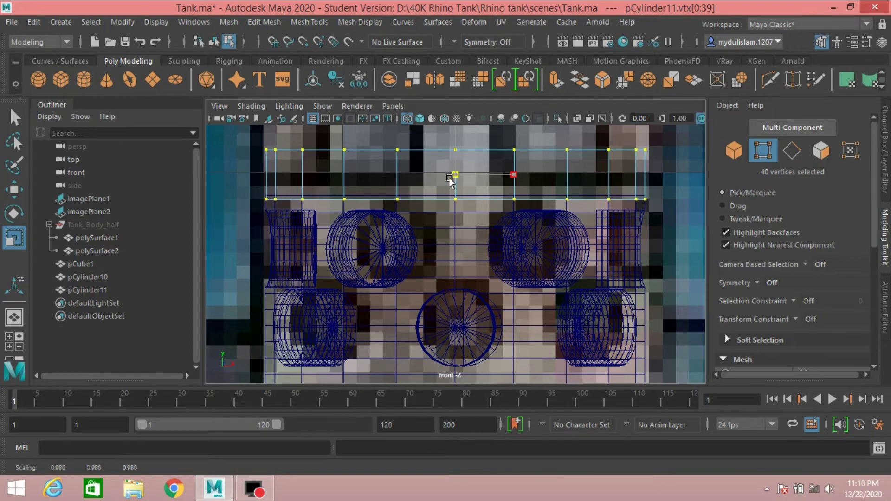
key(w)
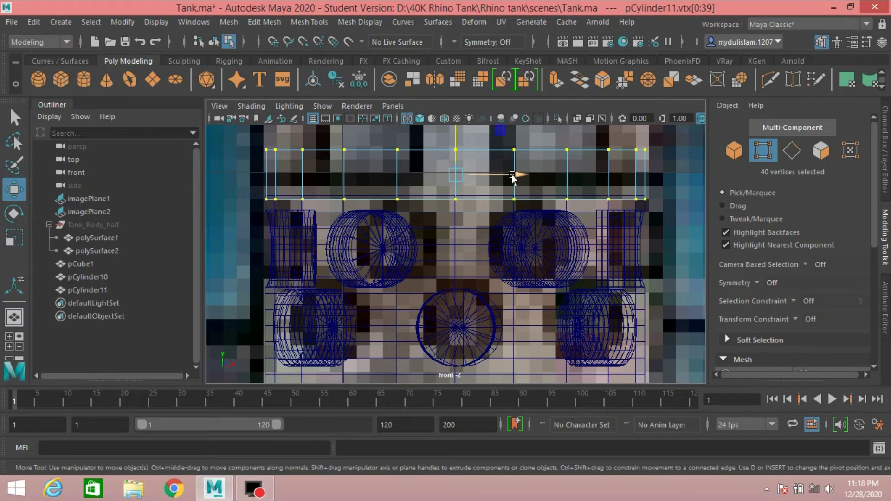
drag(513, 179, 513, 181)
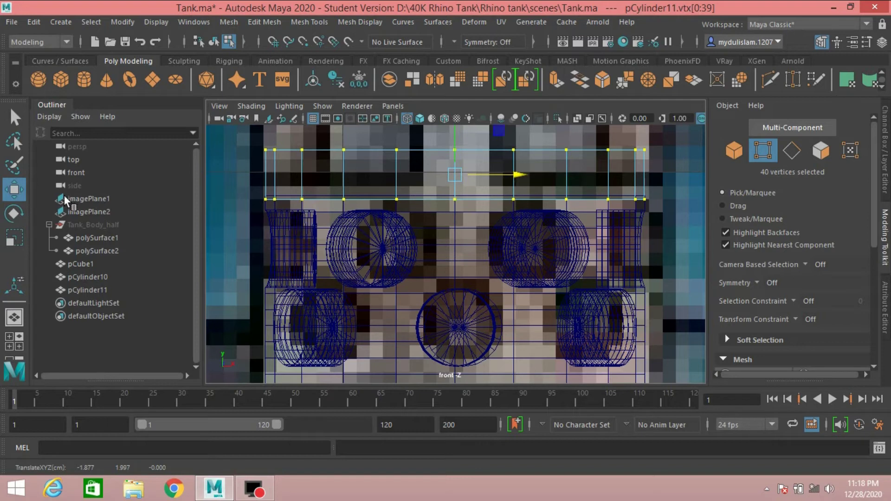
click(14, 238)
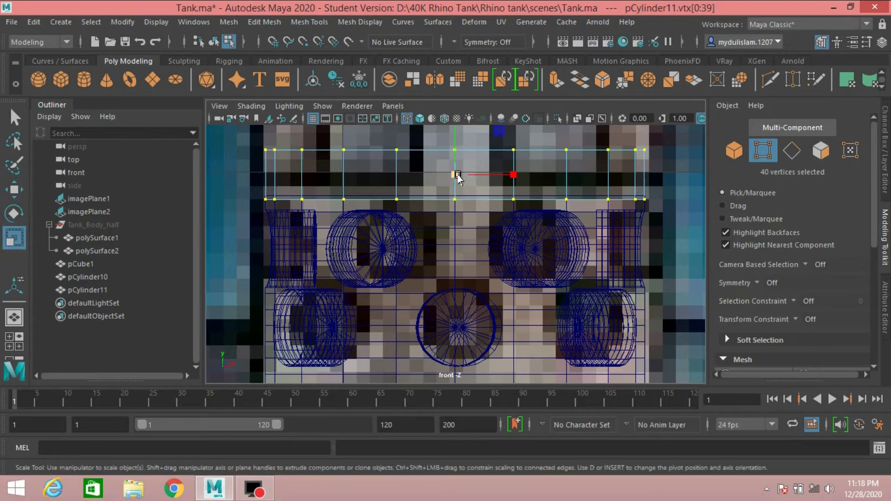
drag(455, 176, 457, 177)
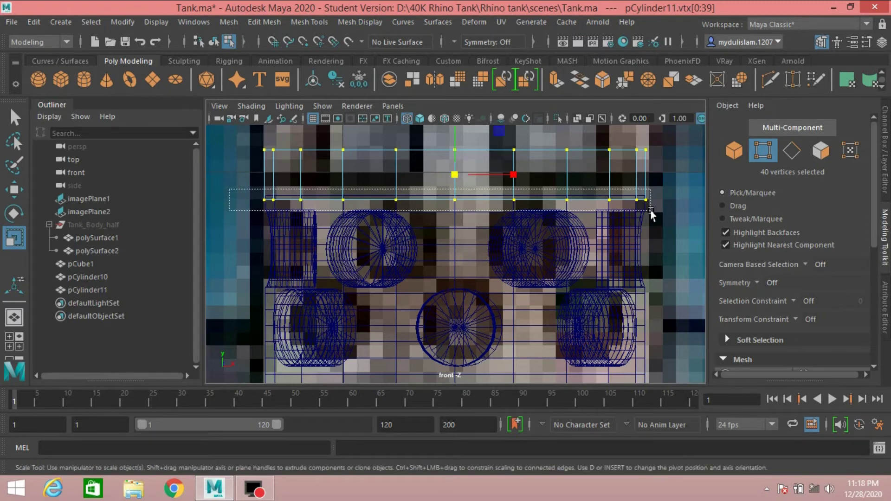
Raise only the bottom vertex row slightly, to about Y 1.974, and maximize the top view
drag(228, 188, 665, 224)
click(13, 189)
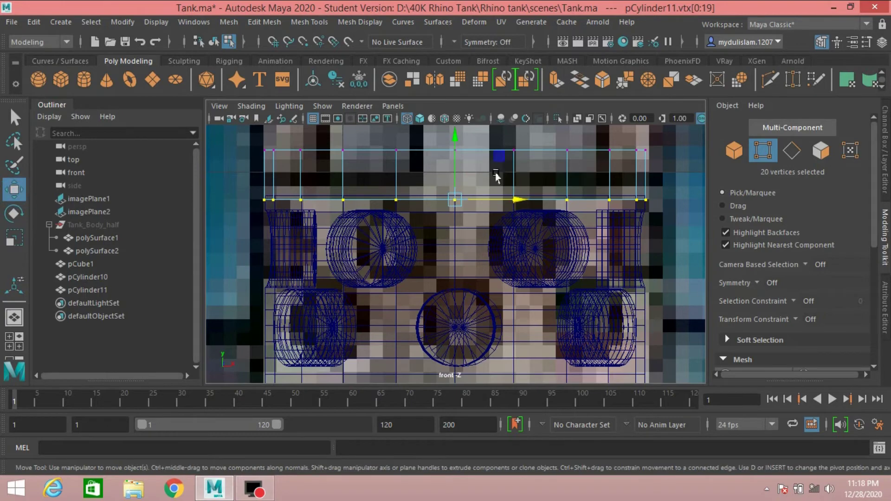
drag(453, 140, 452, 136)
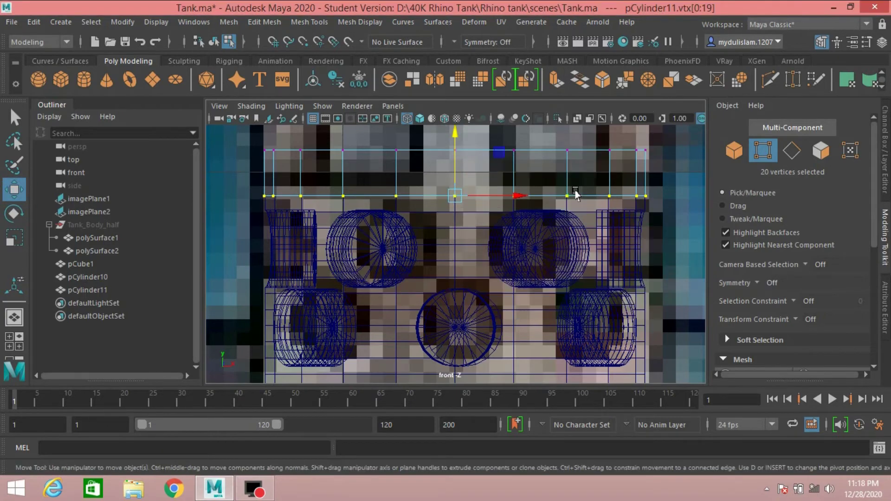
key(space)
key(space)
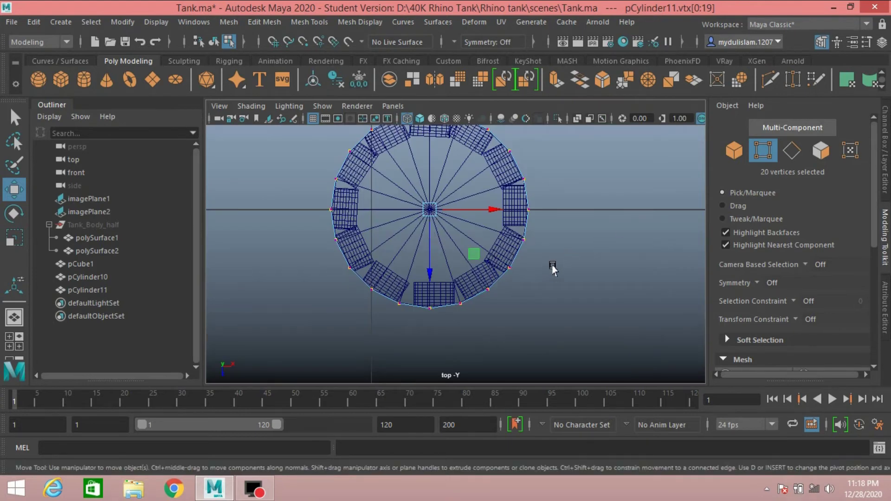
Recentre the vertex ring in the top view and return to the four-view layout
scroll(553, 269, up, 2)
alt+middle_drag(545, 224, 541, 283)
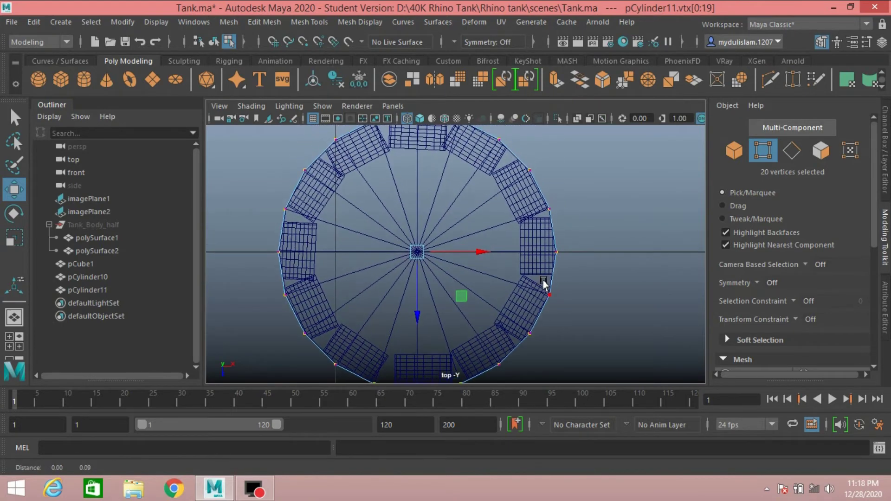
scroll(542, 282, down, 5)
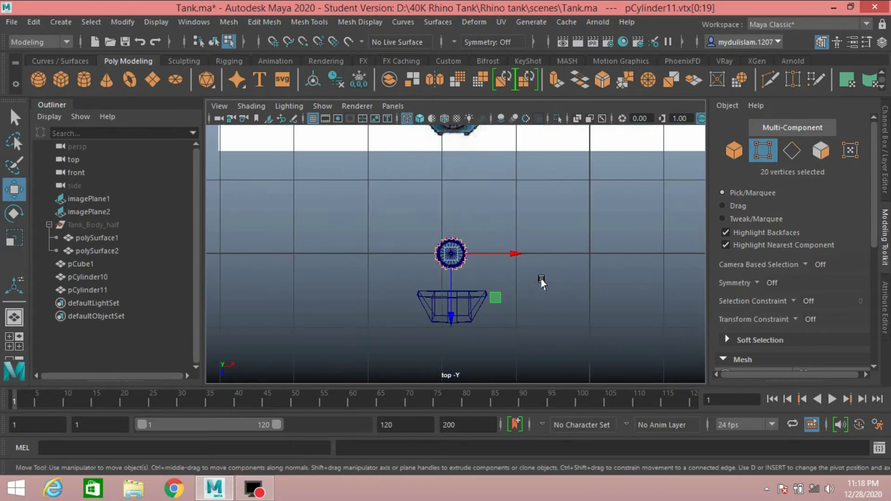
scroll(540, 280, up, 1)
scroll(540, 281, up, 2)
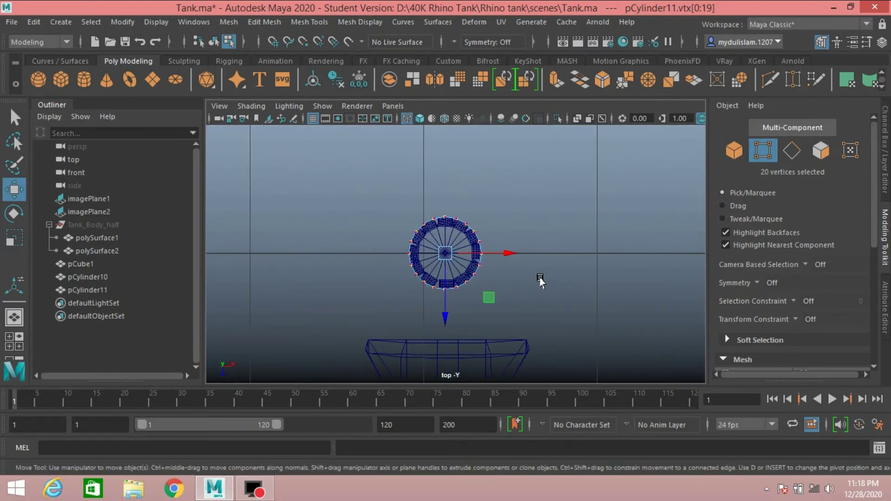
key(space)
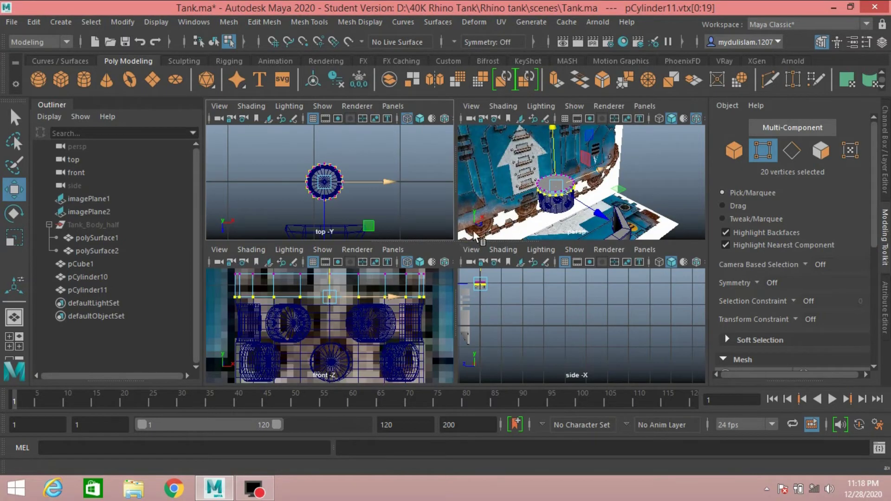
Hide pCube1, select pCylinder11 as an object, and maximize the perspective view
click(81, 277)
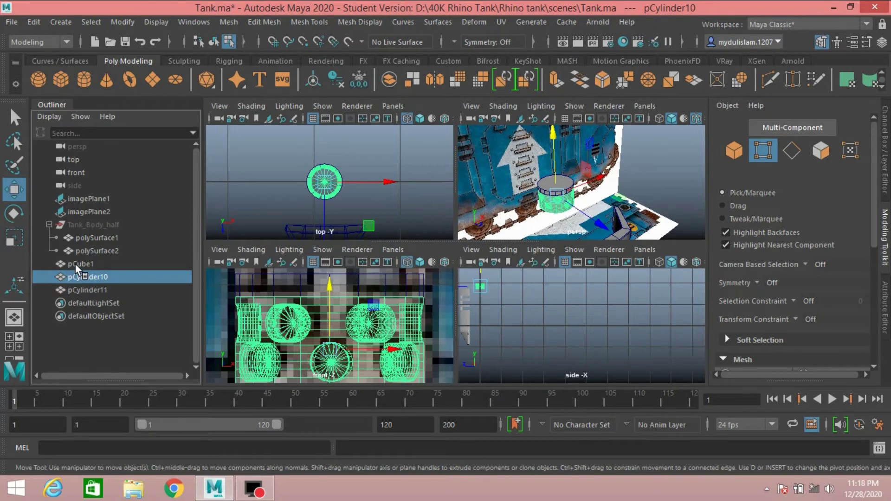
click(81, 264)
key(h)
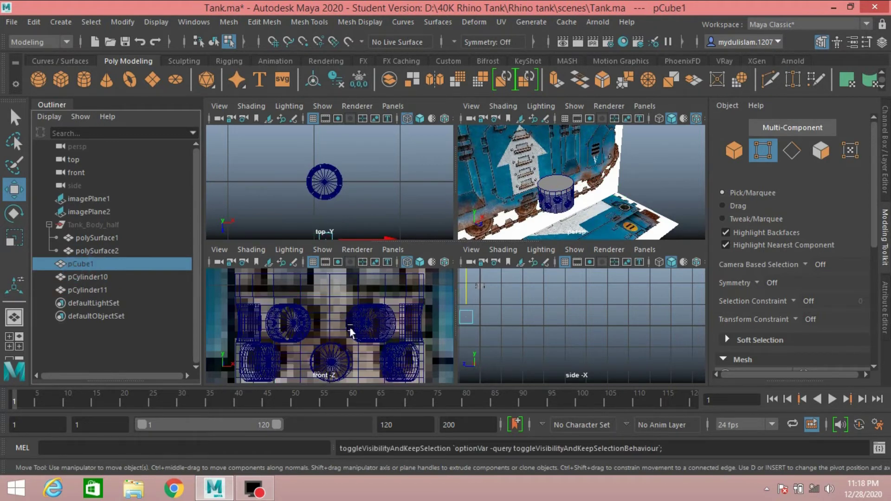
drag(529, 169, 578, 198)
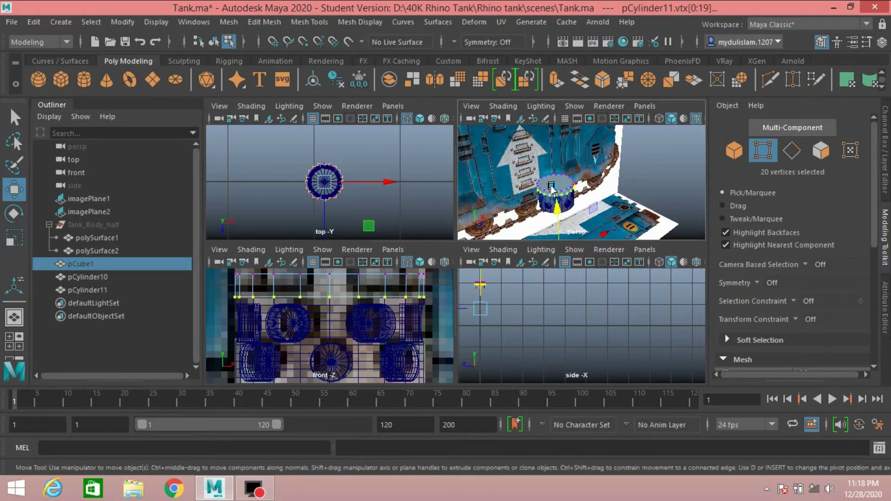
click(734, 150)
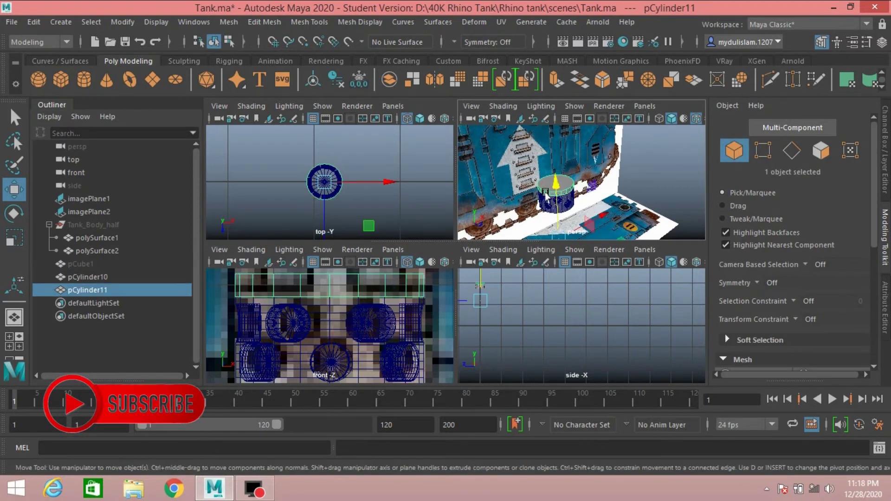
key(space)
Centre pCylinder11's pivot, freeze its transformations, and switch to face selection
scroll(463, 262, up, 2)
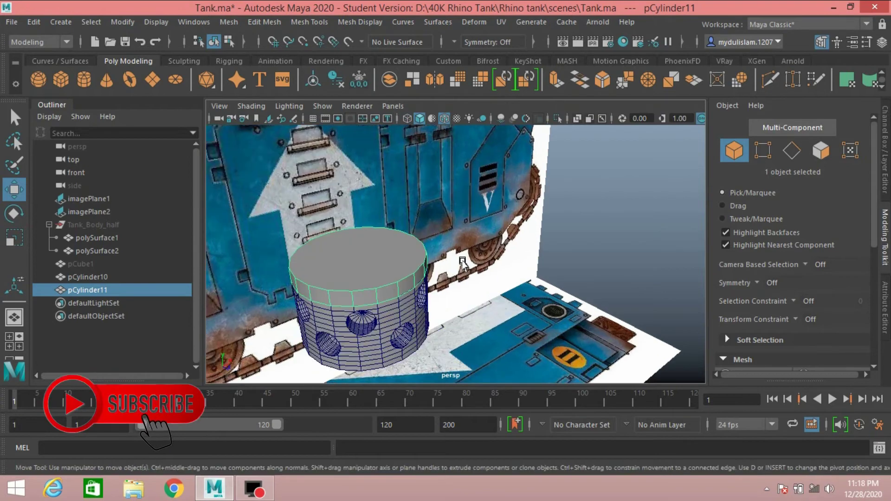
mouse_move(463, 262)
alt+mouse_down()
mouse_move(468, 249)
mouse_move(475, 260)
alt+mouse_up()
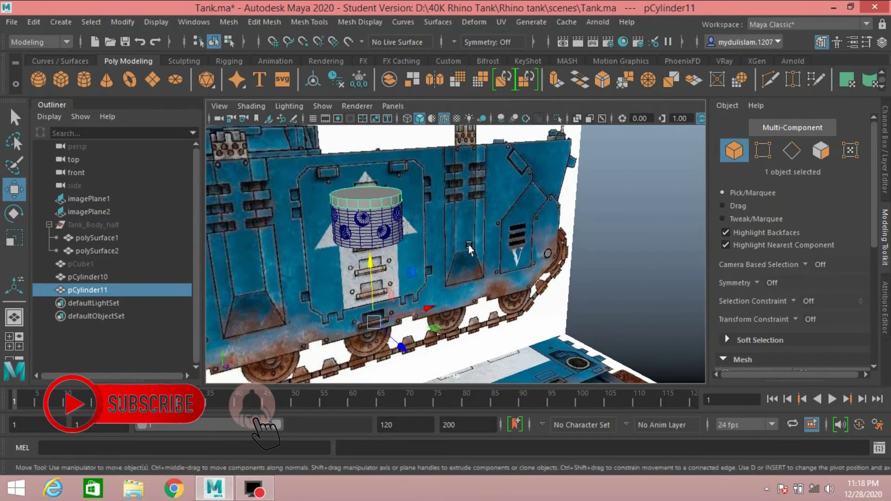
click(122, 22)
click(147, 118)
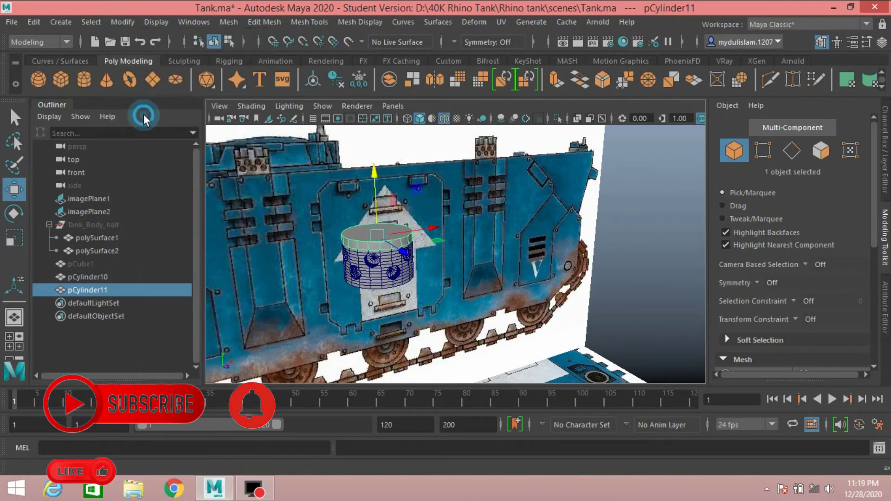
click(122, 22)
click(139, 83)
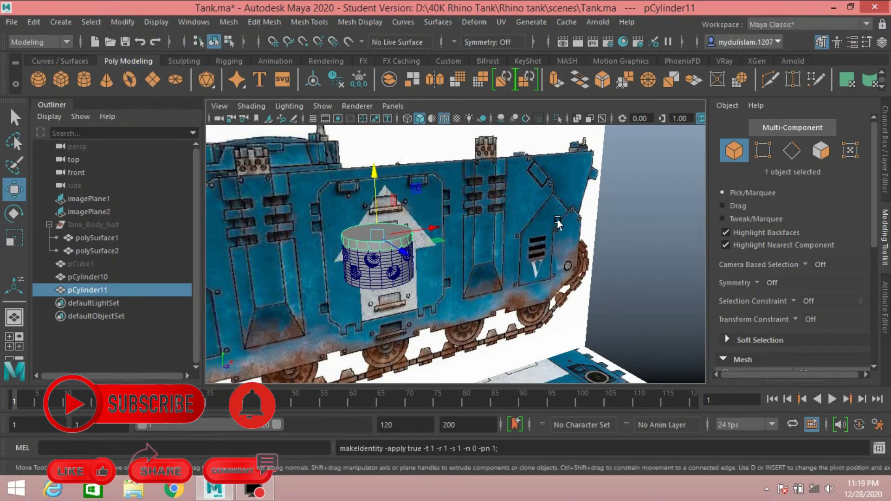
alt+drag(465, 218, 533, 207)
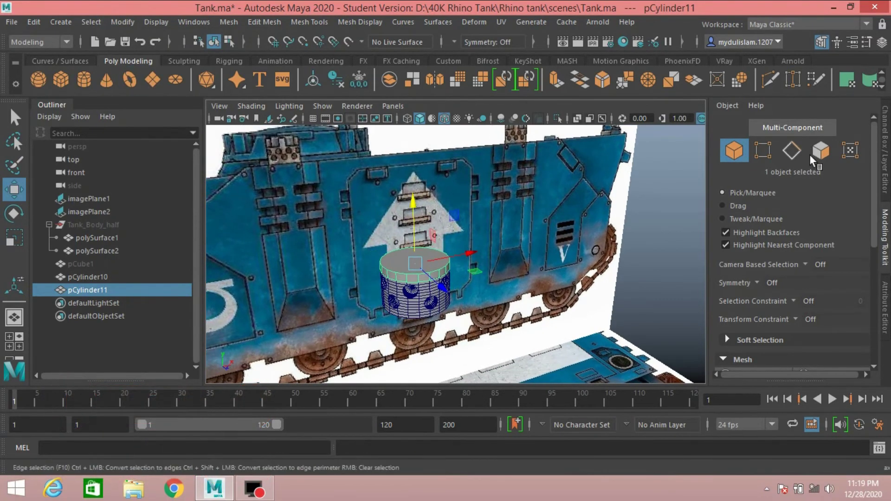
click(821, 150)
mouse_move(650, 218)
alt+mouse_down()
mouse_move(572, 230)
mouse_move(573, 217)
mouse_move(519, 243)
mouse_move(536, 222)
alt+mouse_up()
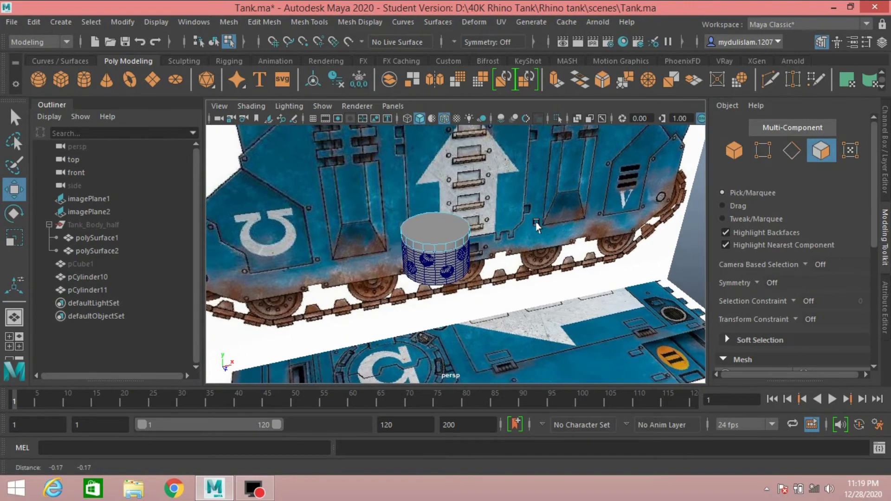
Extrude the cylinder's top face and scale it inward into a smaller inset circle
click(439, 225)
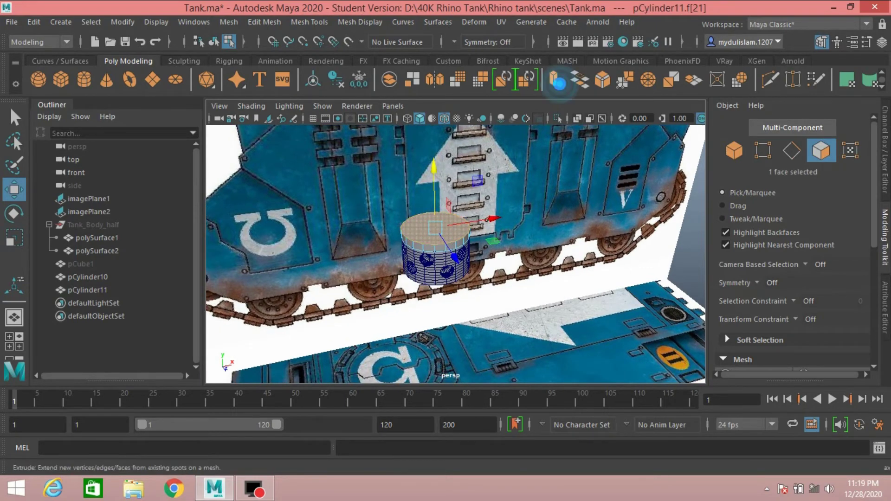
click(557, 80)
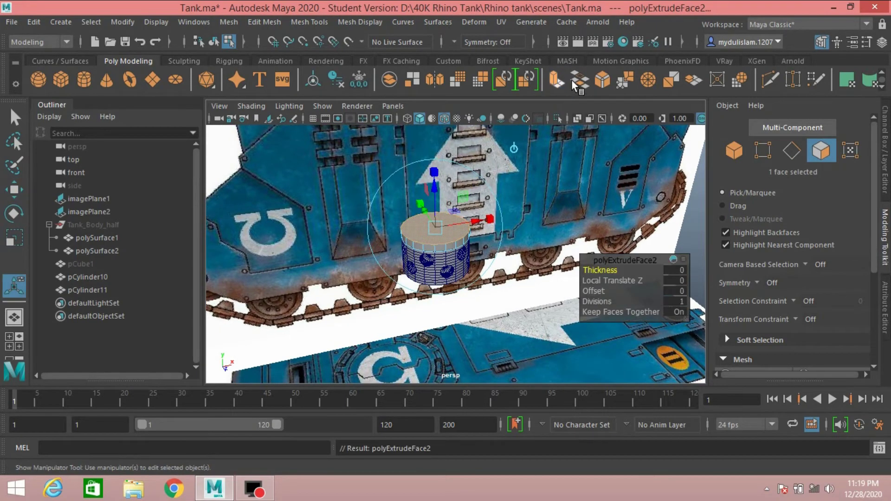
click(15, 237)
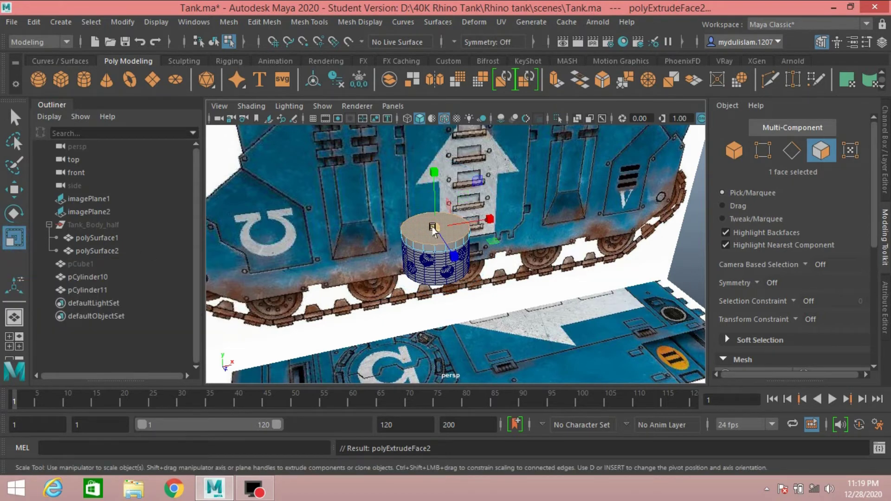
drag(435, 228, 417, 234)
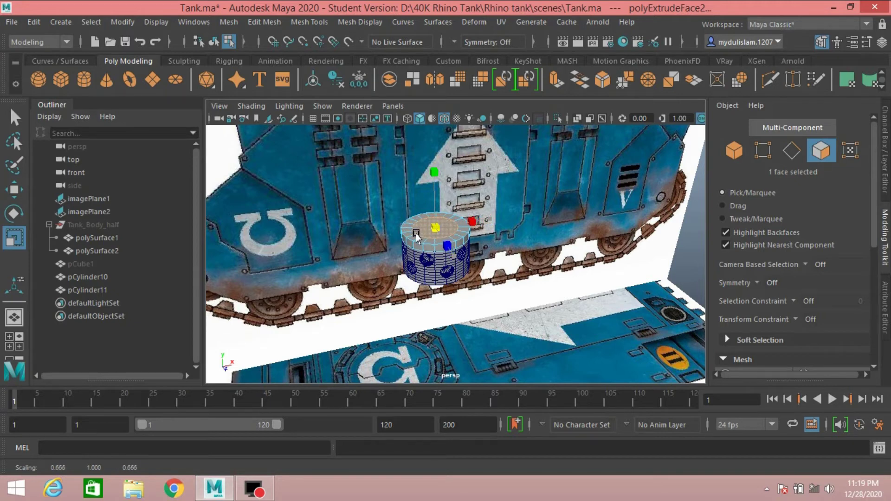
scroll(432, 246, up, 3)
scroll(460, 262, up, 4)
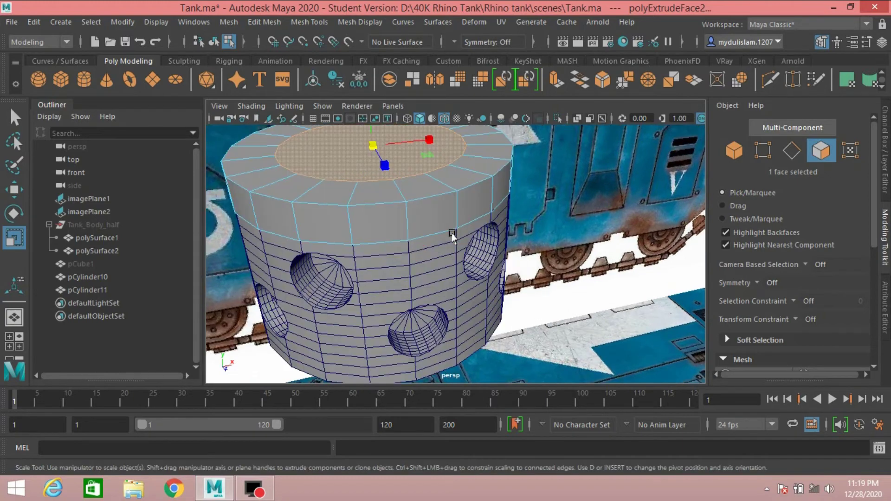
alt+drag(441, 262, 456, 279)
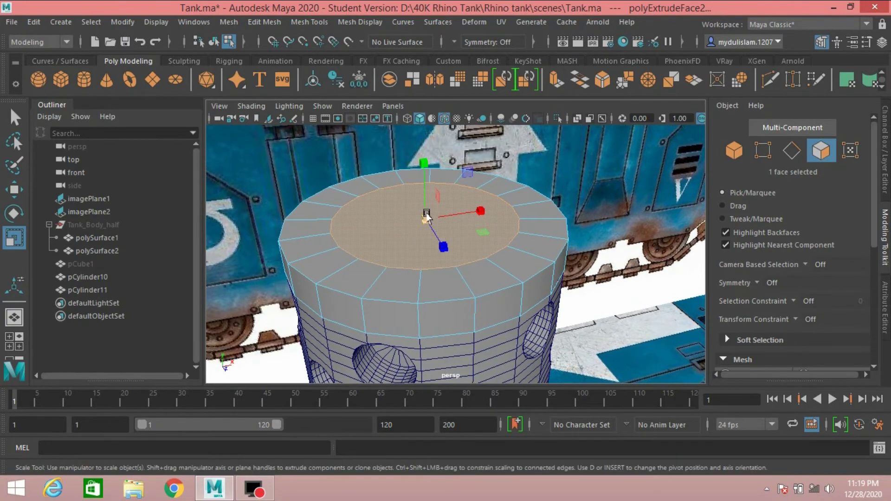
drag(424, 215, 408, 232)
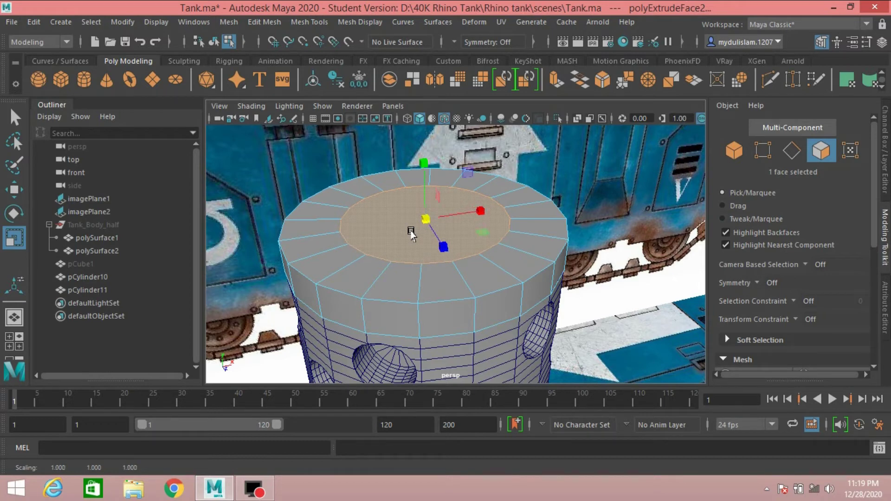
Extrude the inset top face upward into a raised cap, then extrude and shrink its top
click(552, 86)
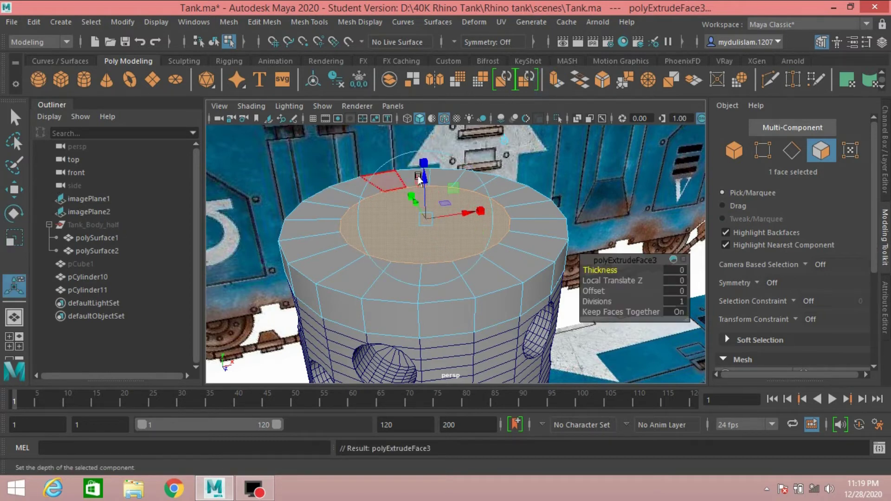
drag(419, 179, 420, 135)
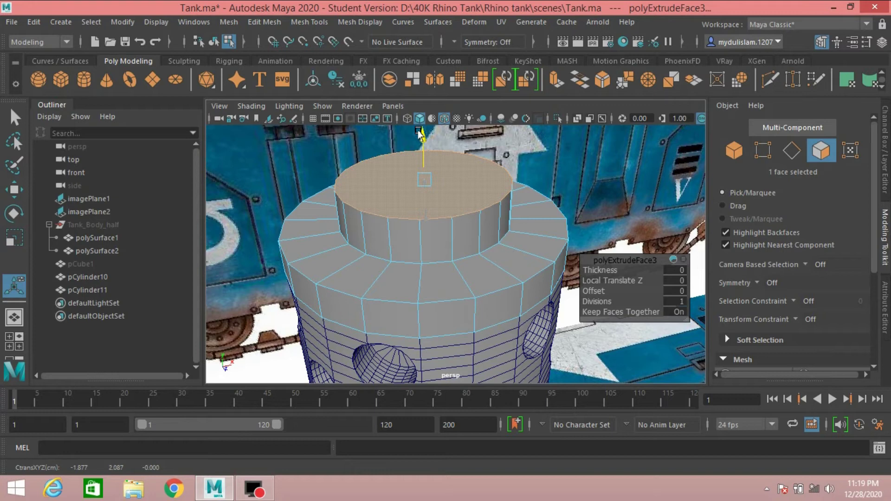
drag(421, 135, 420, 132)
click(557, 85)
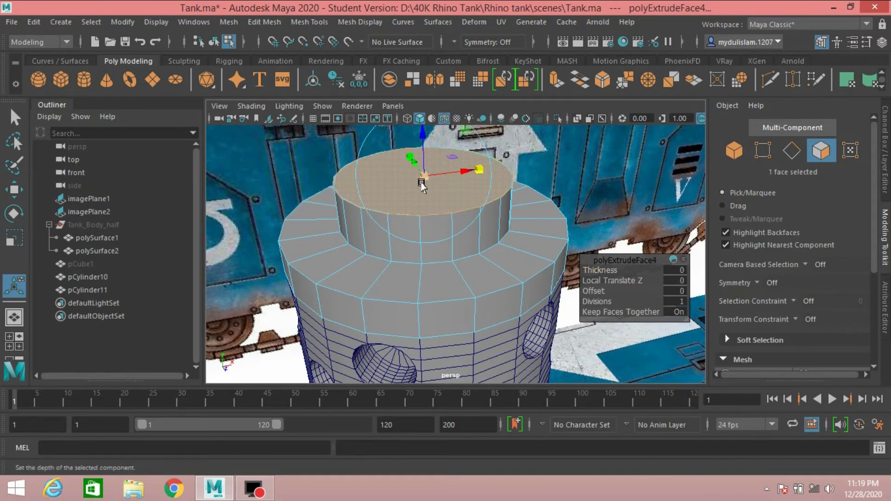
drag(478, 173, 414, 183)
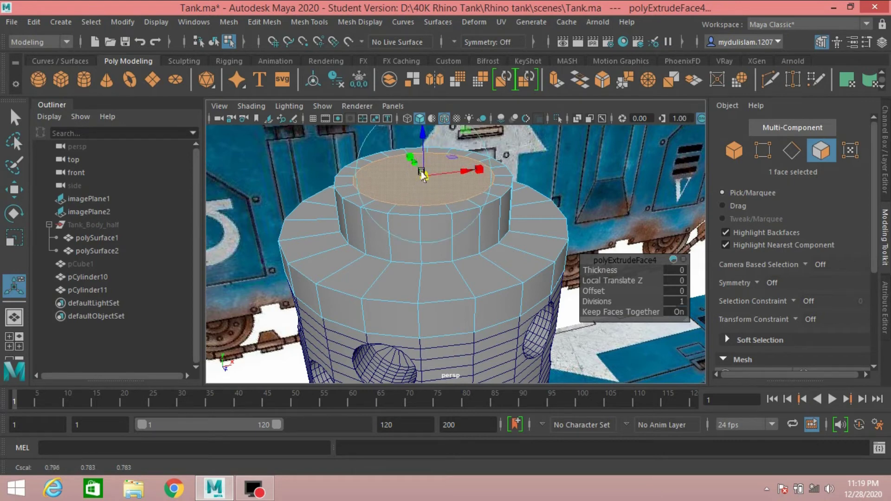
Extrude the cap's top face again and sink it slightly to form a raised rim
click(557, 80)
click(411, 147)
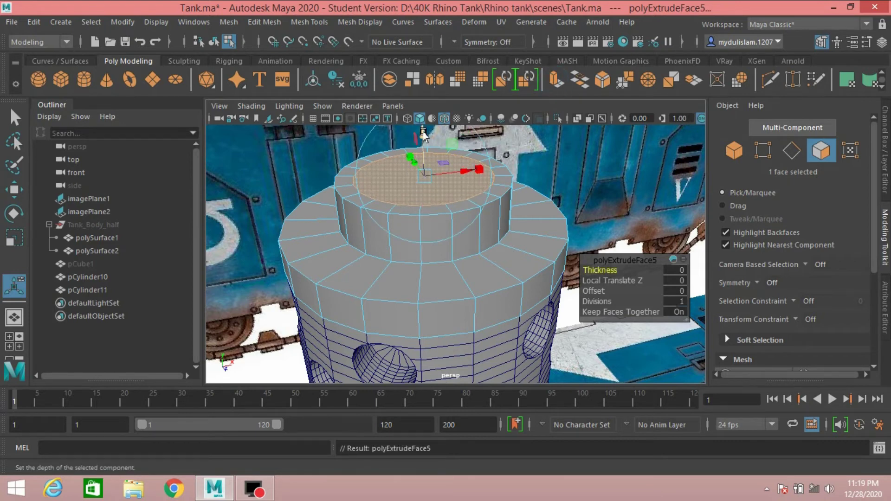
drag(424, 140, 428, 145)
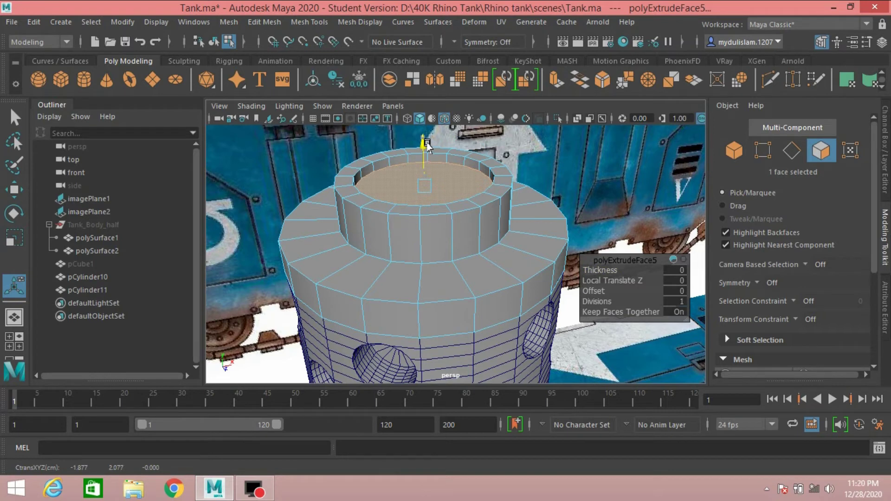
alt+drag(428, 145, 540, 222)
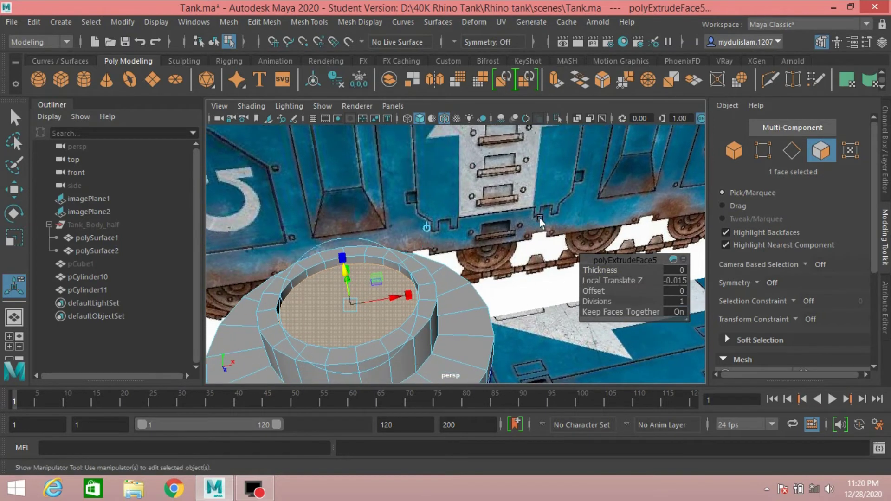
Extrude and scale the top face inward once more, then push it down into a recessed well
click(553, 80)
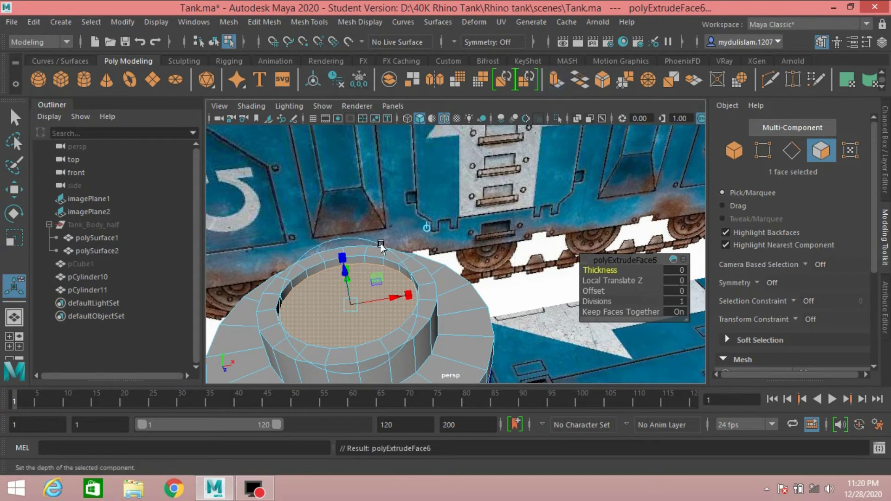
click(336, 260)
drag(350, 306, 343, 309)
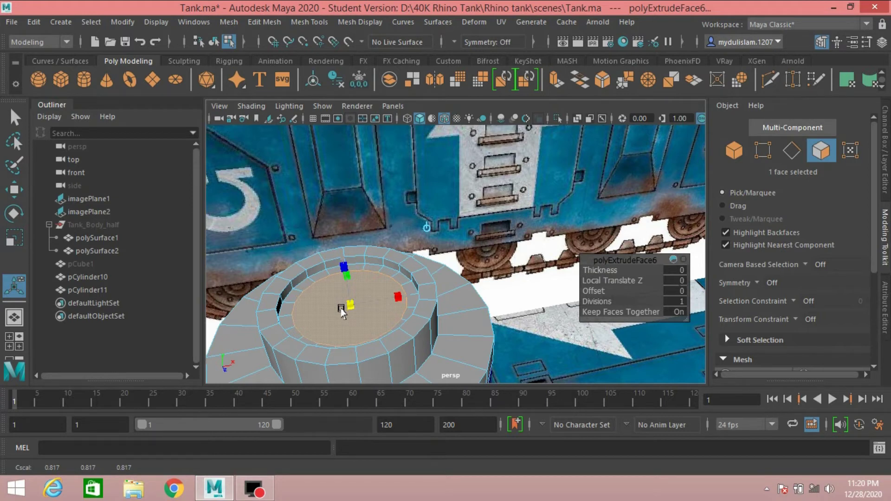
drag(342, 313, 341, 314)
click(346, 298)
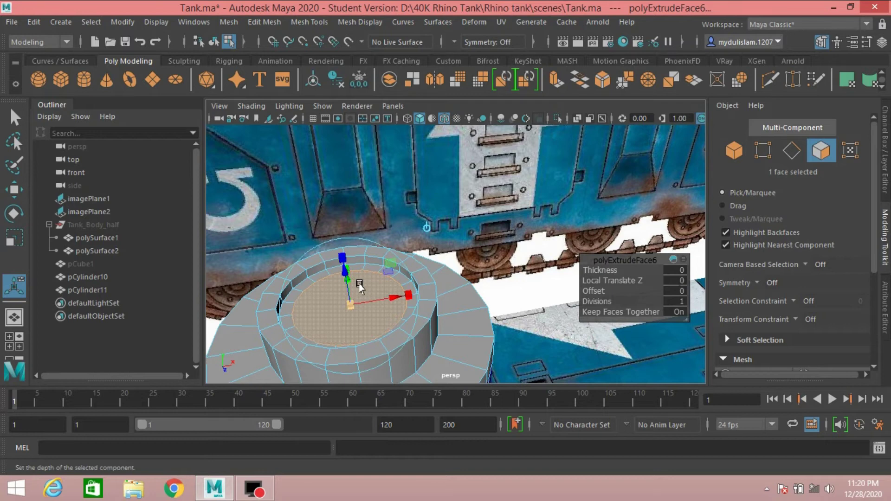
click(557, 81)
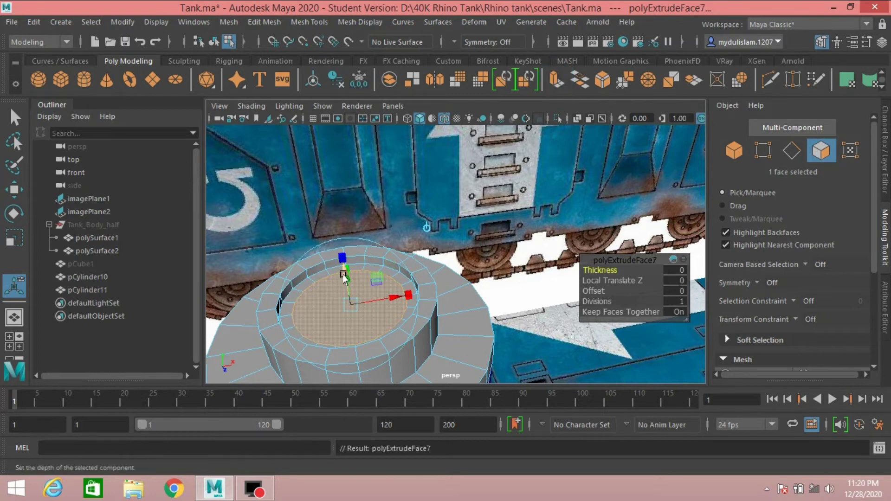
drag(345, 280, 346, 288)
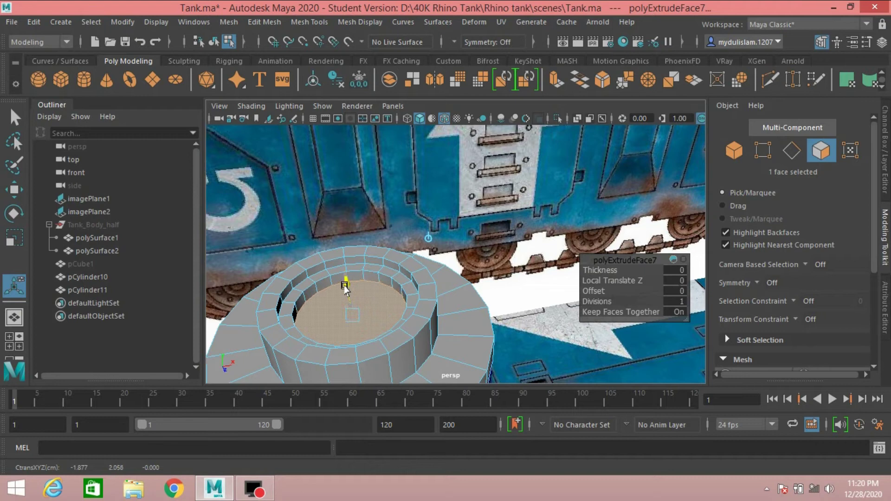
click(15, 117)
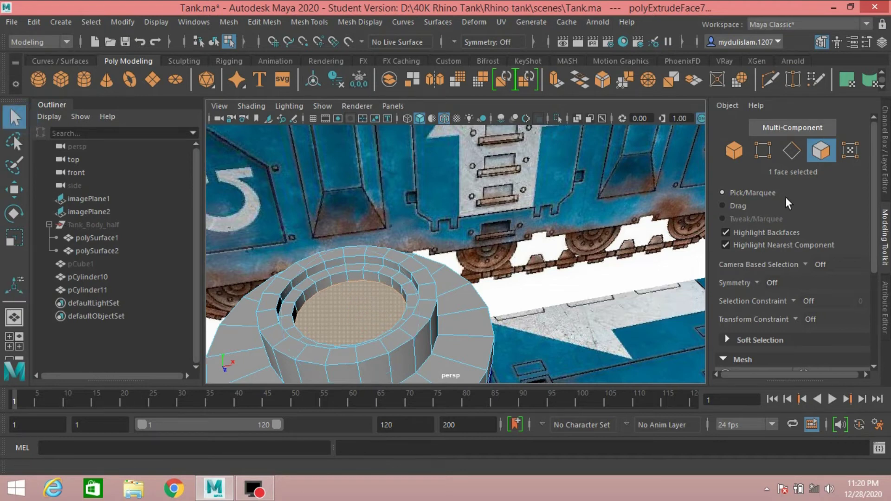
Bevel pCylinder11's 40-edge rim loop with Edit Mesh > Bevel at fraction 0.5, one segment
click(788, 148)
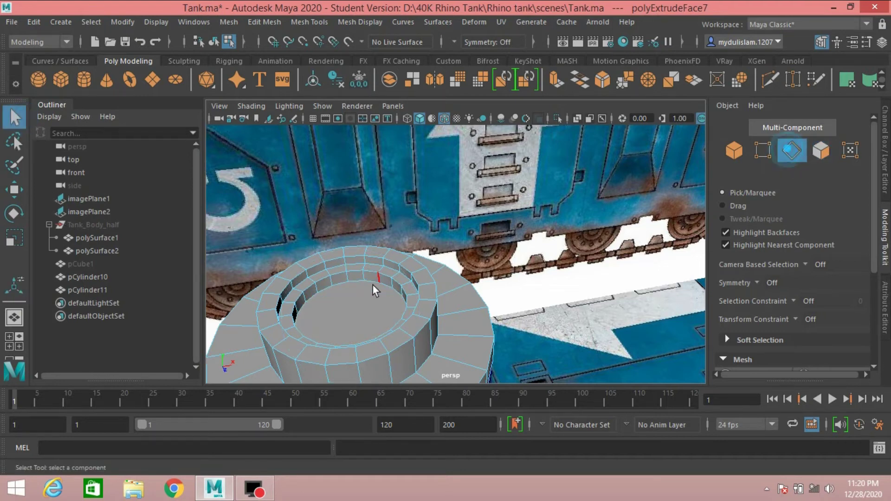
double_click(396, 263)
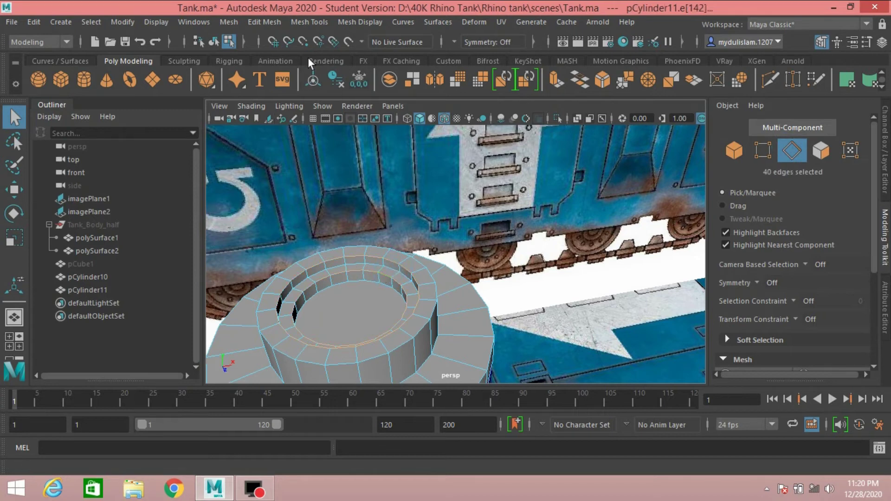
click(256, 21)
click(282, 68)
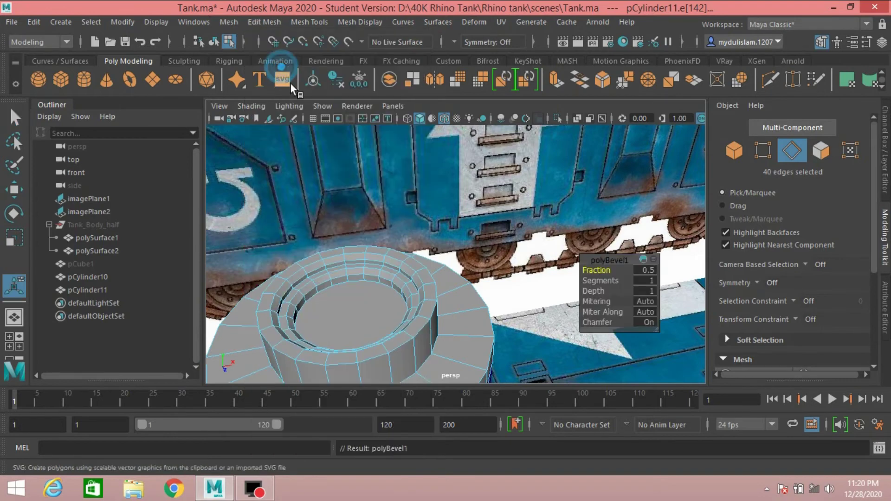
scroll(464, 290, down, 2)
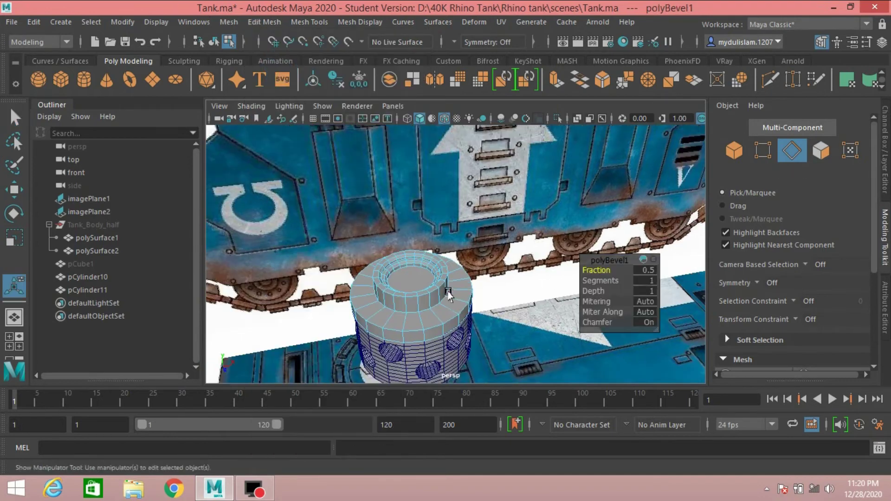
scroll(464, 291, down, 2)
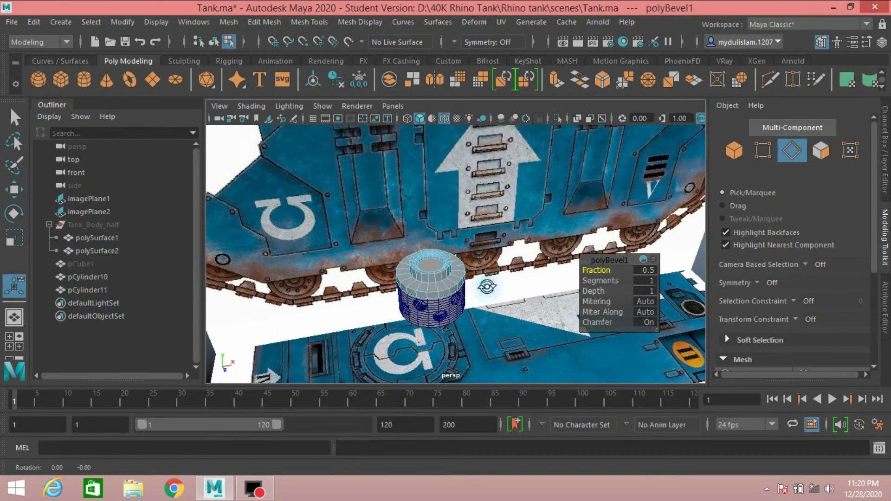
scroll(483, 291, up, 2)
Cycle selection modes and toggle between four-view and perspective layouts to inspect the cap
click(731, 150)
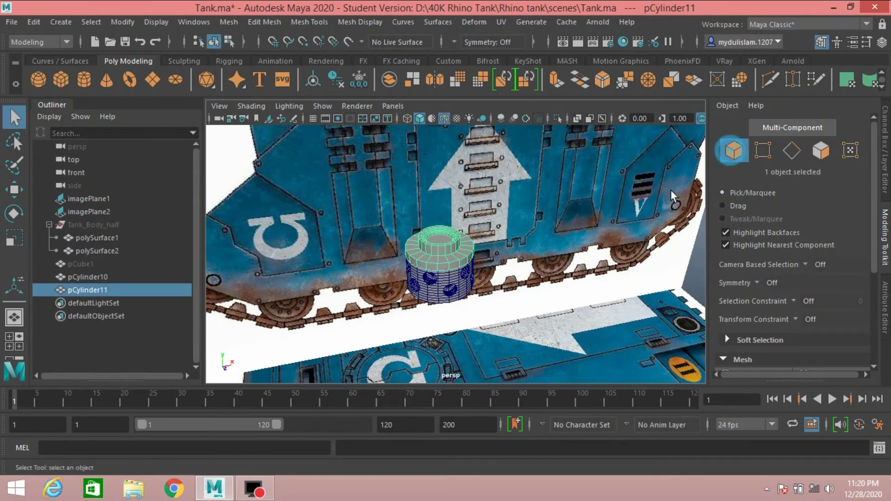
key(space)
key(space)
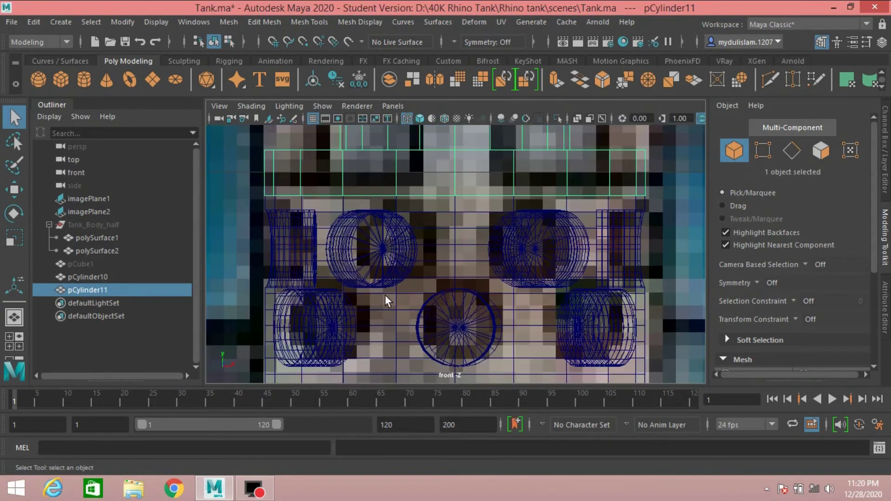
scroll(385, 299, down, 3)
scroll(428, 280, up, 3)
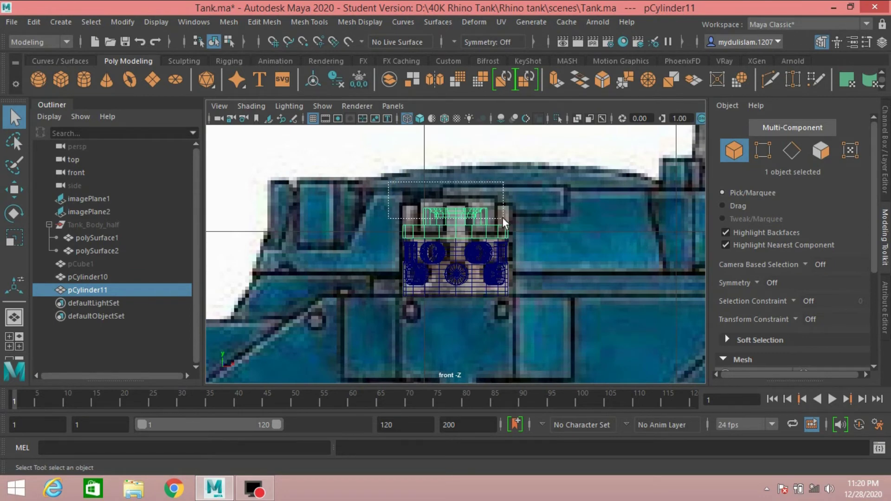
click(759, 151)
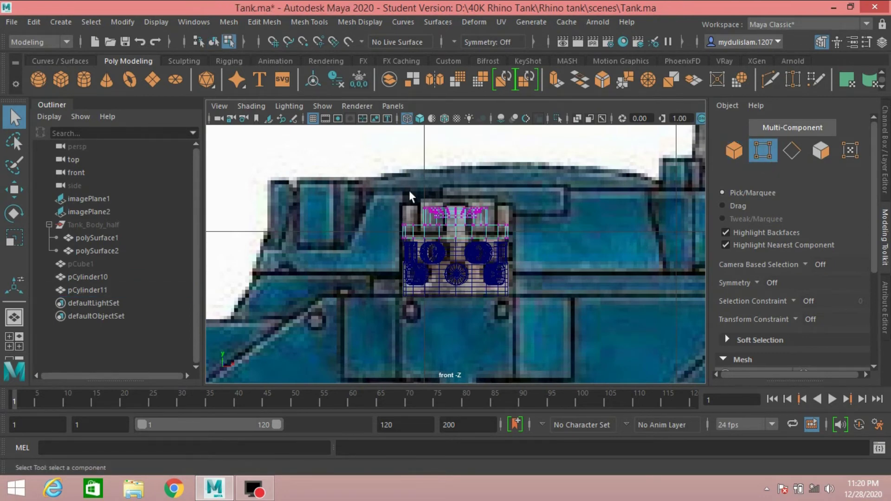
key(space)
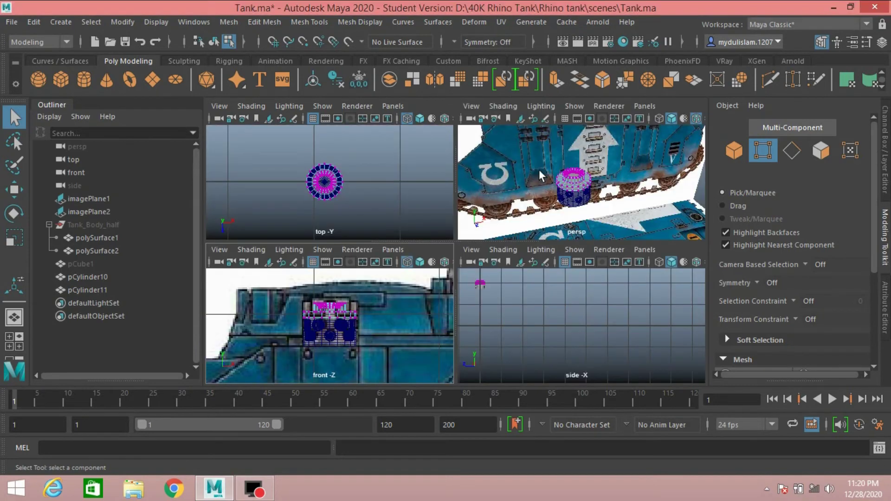
key(space)
scroll(511, 238, up, 3)
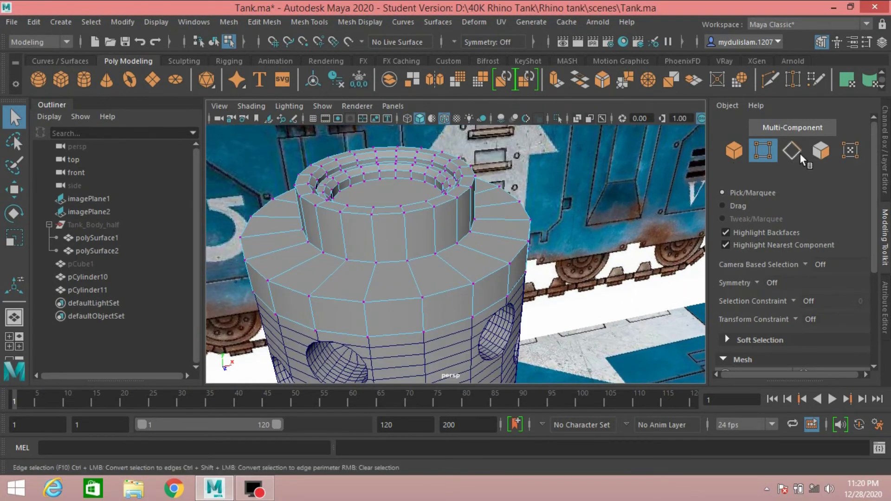
In face mode, select two adjacent cap side faces (f[55:56]), checking them in front view
click(817, 151)
scroll(423, 250, down, 4)
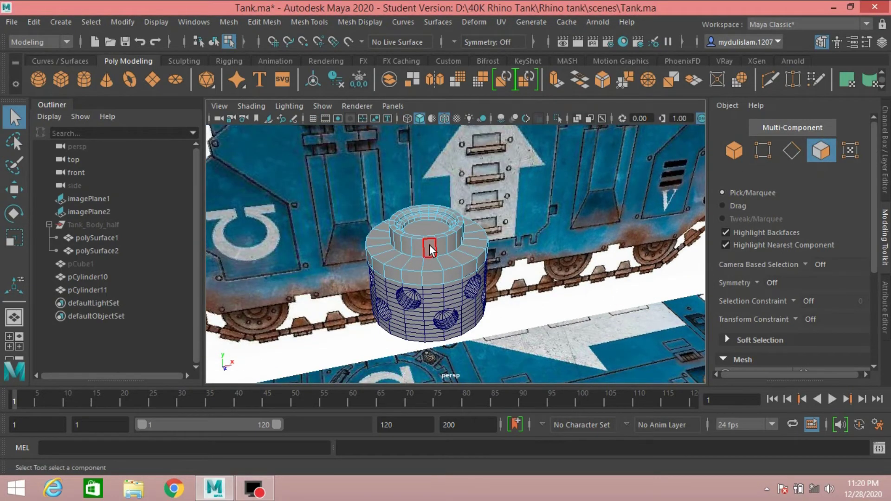
click(430, 246)
shift+click(422, 244)
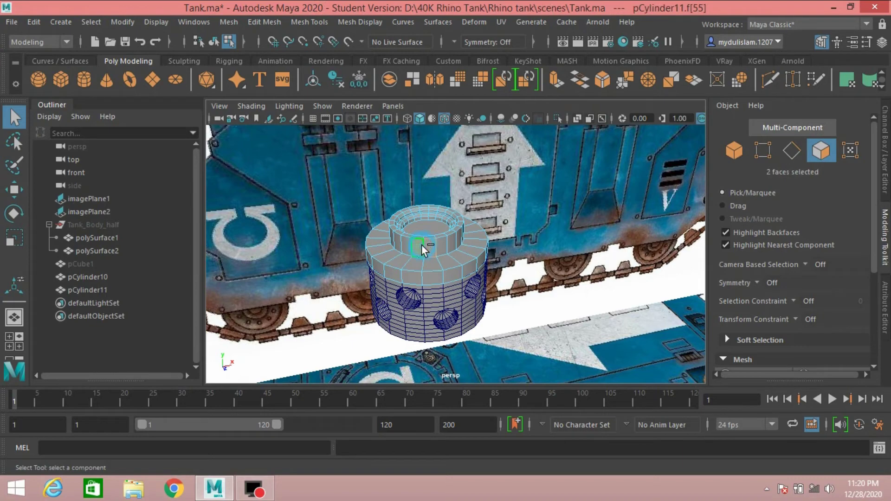
key(space)
key(space)
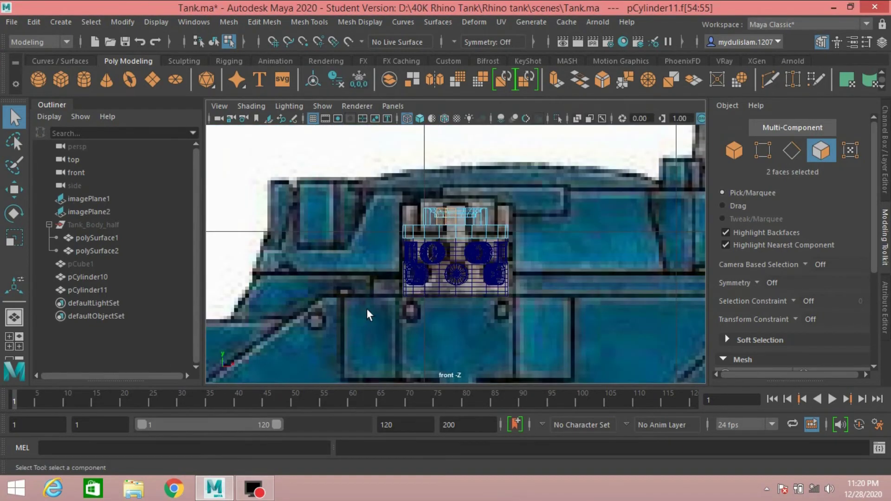
click(457, 221)
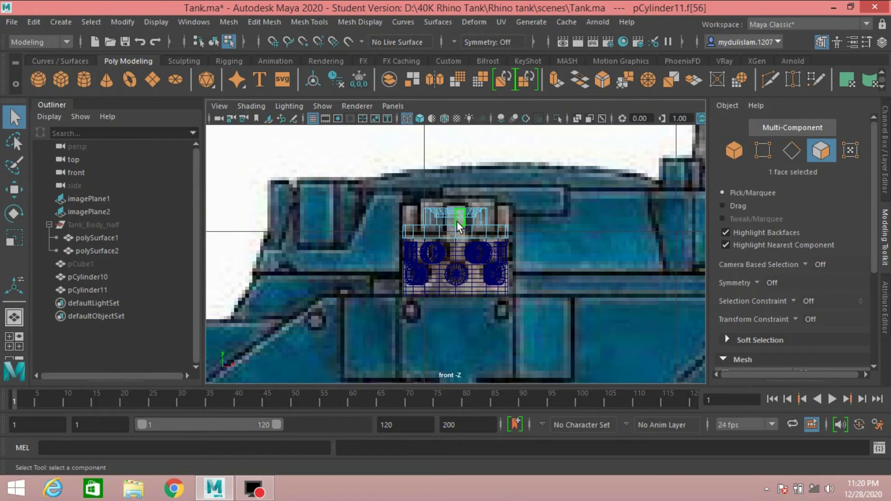
shift+click(448, 223)
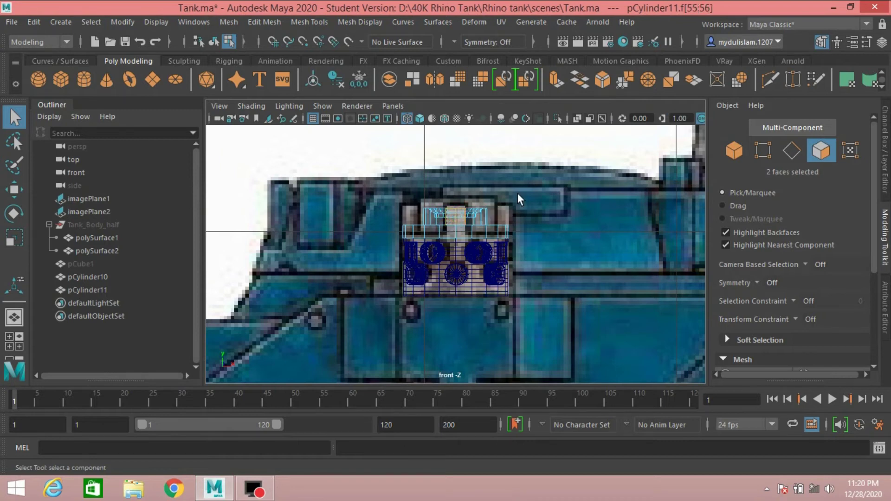
key(space)
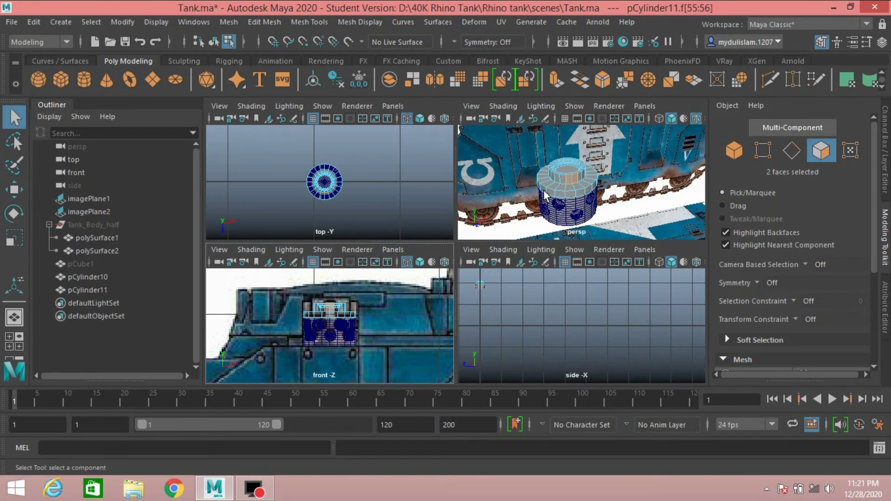
key(space)
scroll(483, 269, up, 5)
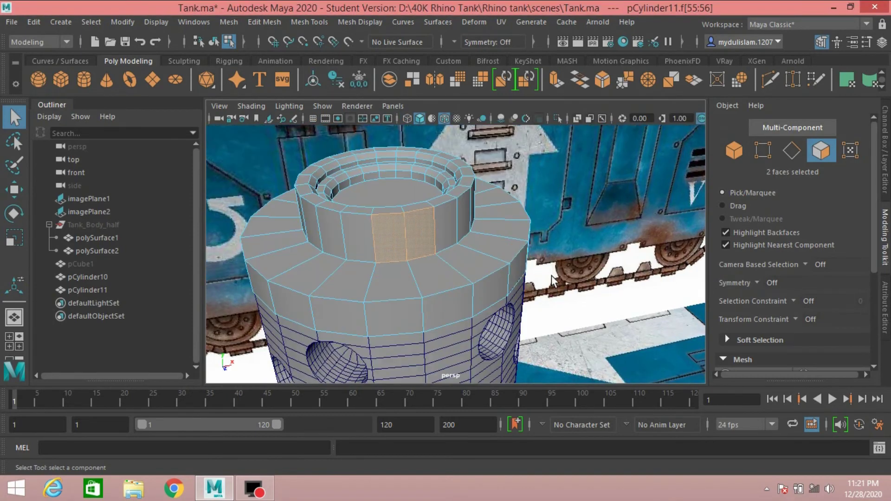
Orbit around the cap and add more alternating side-wall faces to the selection
alt+middle_drag(553, 281, 558, 277)
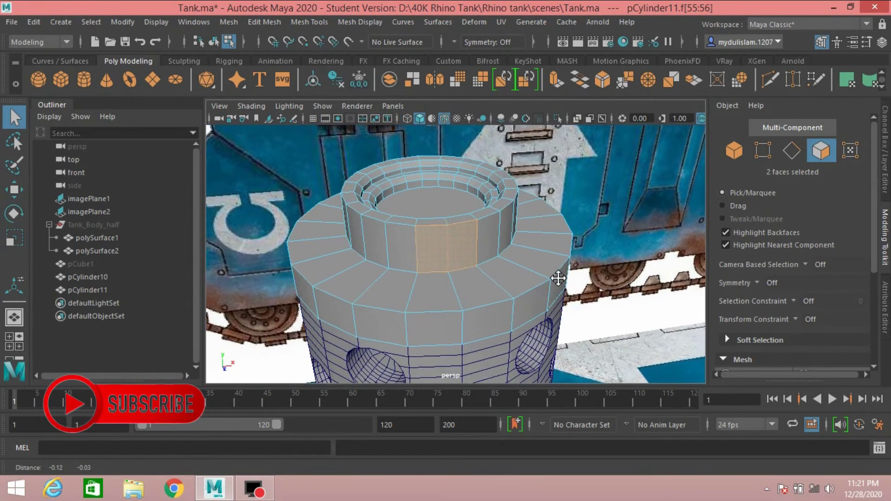
scroll(558, 278, down, 5)
alt+drag(564, 278, 539, 278)
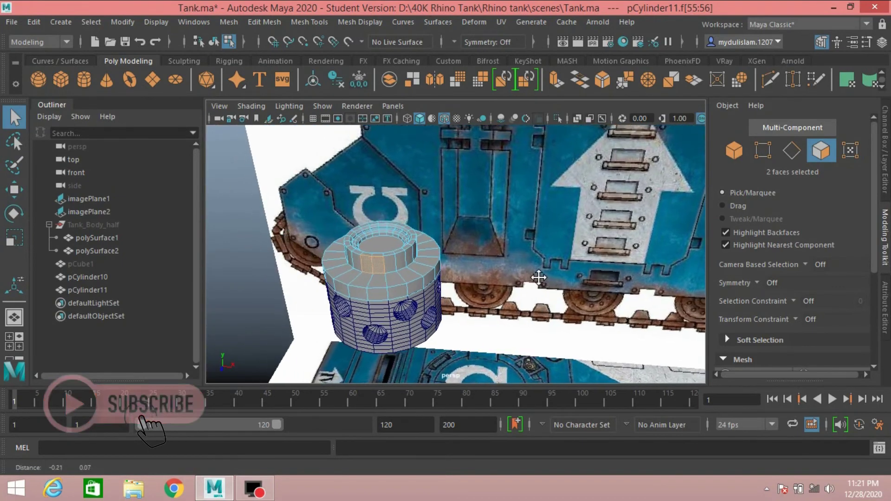
scroll(546, 276, up, 2)
scroll(552, 274, up, 3)
scroll(553, 274, up, 2)
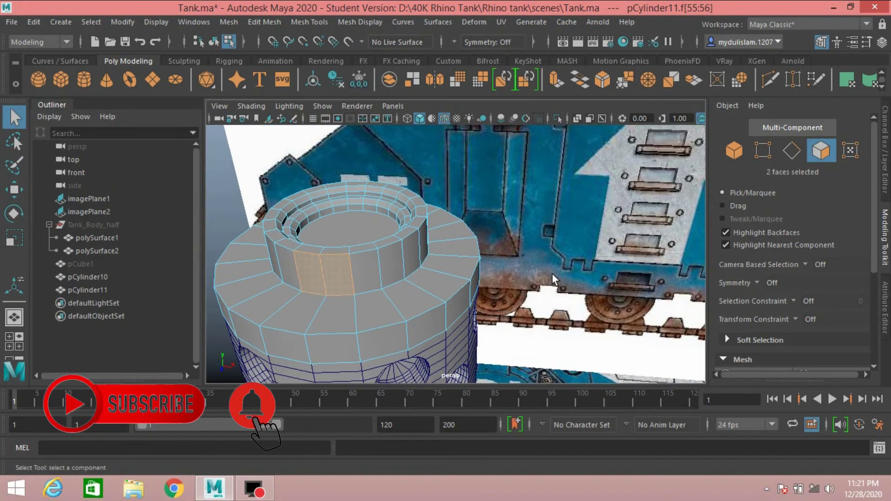
shift+click(411, 252)
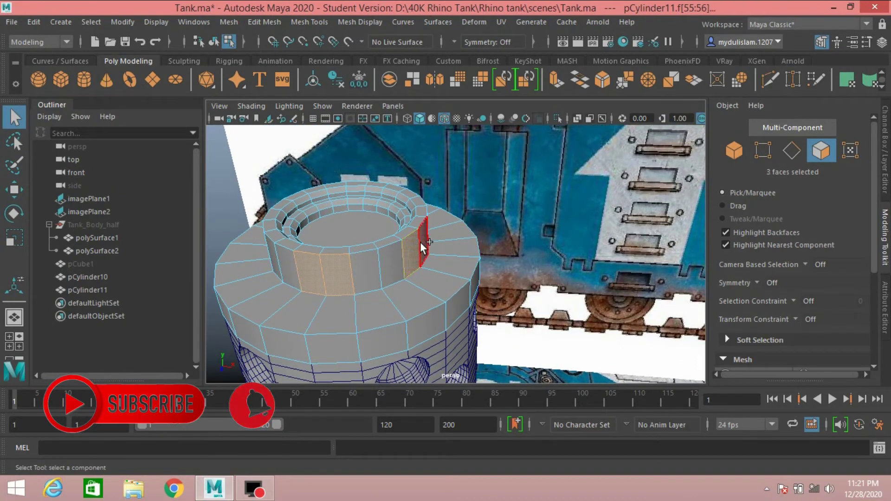
shift+click(422, 241)
scroll(572, 253, down, 5)
alt+middle_drag(572, 253, 605, 260)
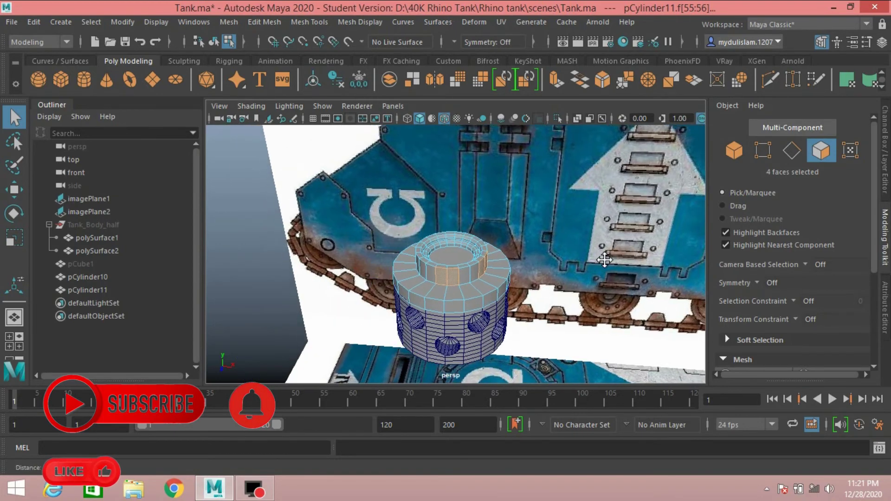
alt+drag(604, 260, 617, 275)
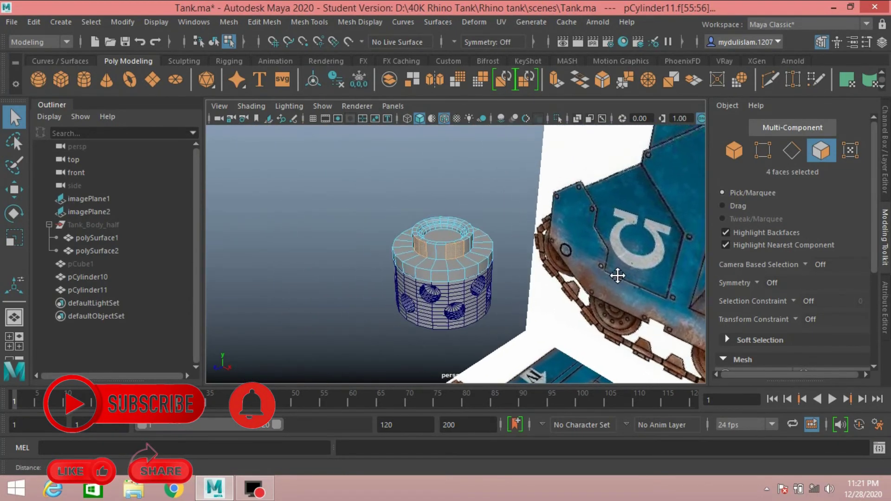
scroll(618, 276, up, 3)
alt+drag(617, 276, 575, 282)
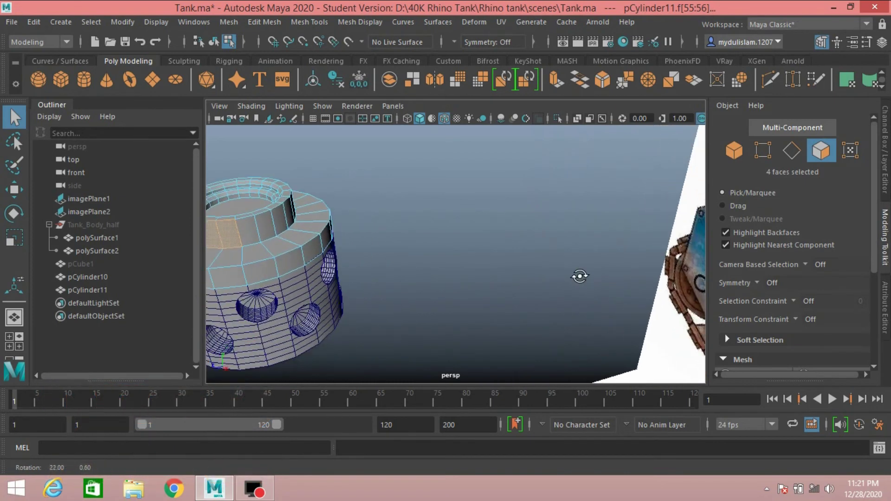
shift+click(279, 222)
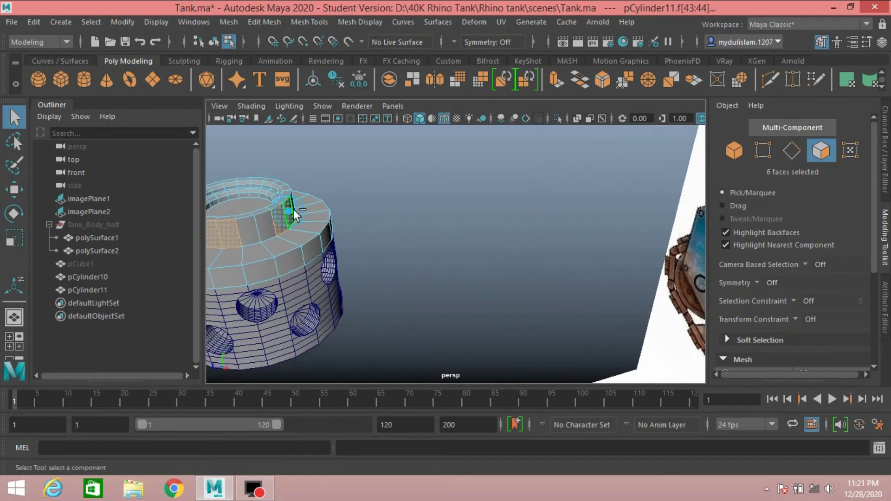
Add the remaining alternating faces on the cap's far side until ten are selected
mouse_move(432, 250)
alt+middle_down()
mouse_move(575, 256)
mouse_move(529, 256)
alt+middle_up()
mouse_move(621, 252)
alt+middle_down()
mouse_move(567, 255)
mouse_move(616, 246)
alt+middle_up()
mouse_move(615, 246)
alt+mouse_down()
mouse_move(560, 243)
mouse_move(606, 253)
alt+mouse_up()
scroll(604, 254, up, 3)
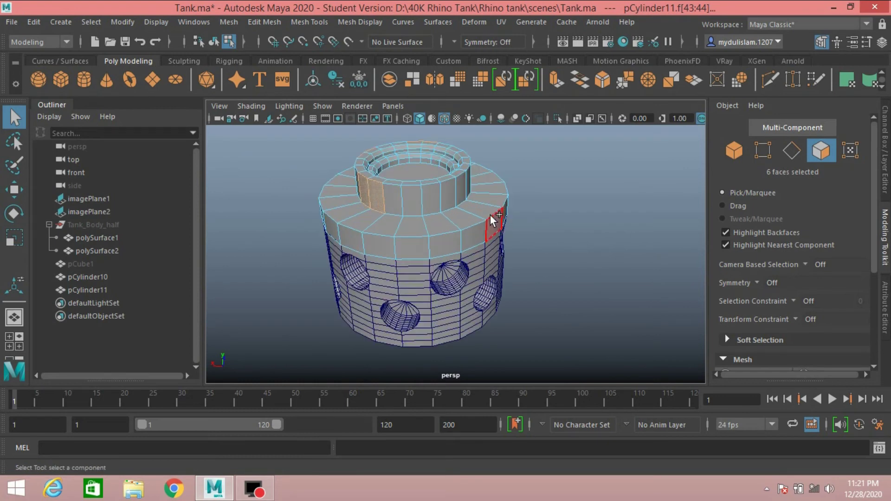
shift+click(432, 204)
shift+click(447, 200)
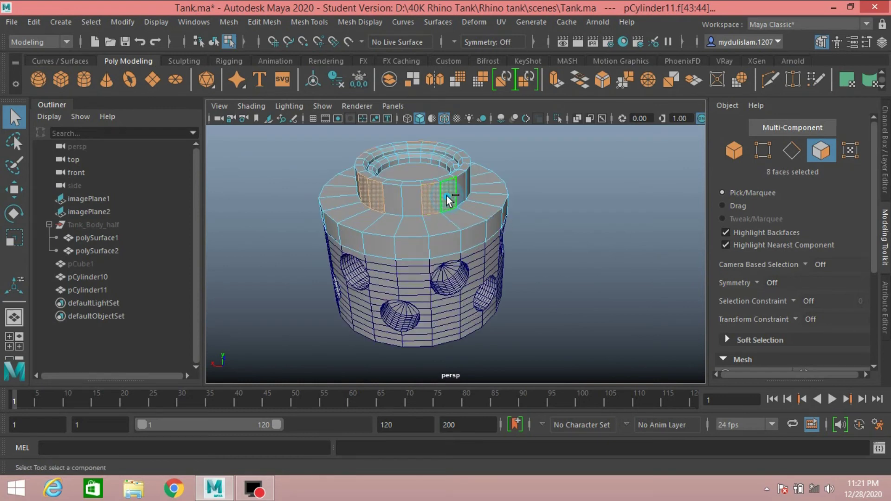
mouse_move(585, 241)
alt+mouse_down()
mouse_move(600, 240)
mouse_move(541, 250)
alt+mouse_up()
mouse_move(542, 251)
alt+middle_down()
mouse_move(487, 257)
mouse_move(583, 296)
alt+middle_up()
scroll(582, 296, up, 3)
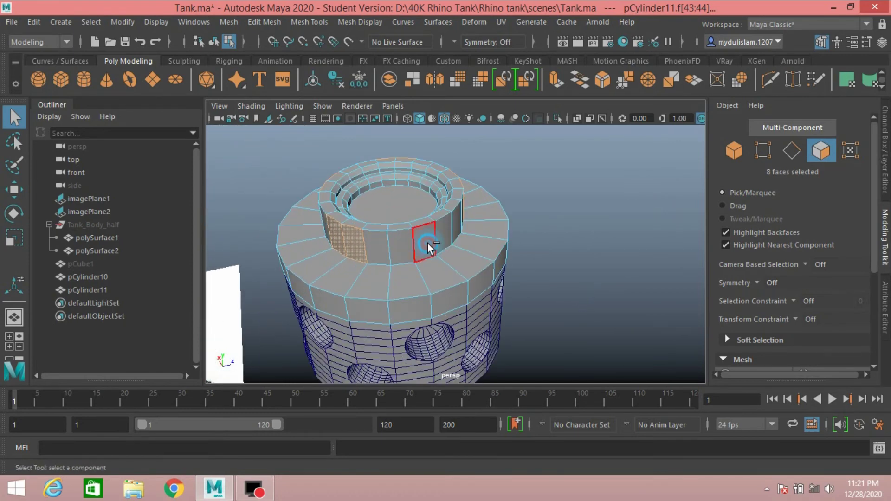
shift+click(442, 239)
scroll(550, 266, down, 3)
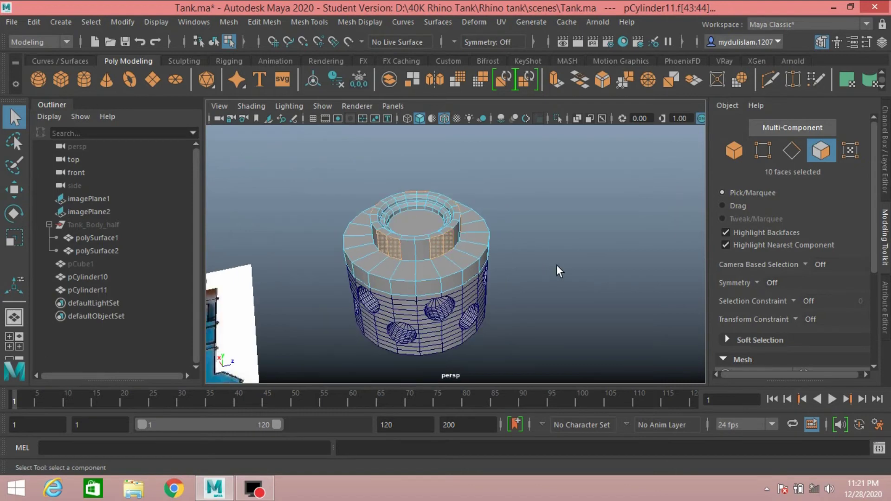
mouse_move(557, 265)
alt+mouse_down()
mouse_move(514, 263)
mouse_move(564, 260)
alt+mouse_up()
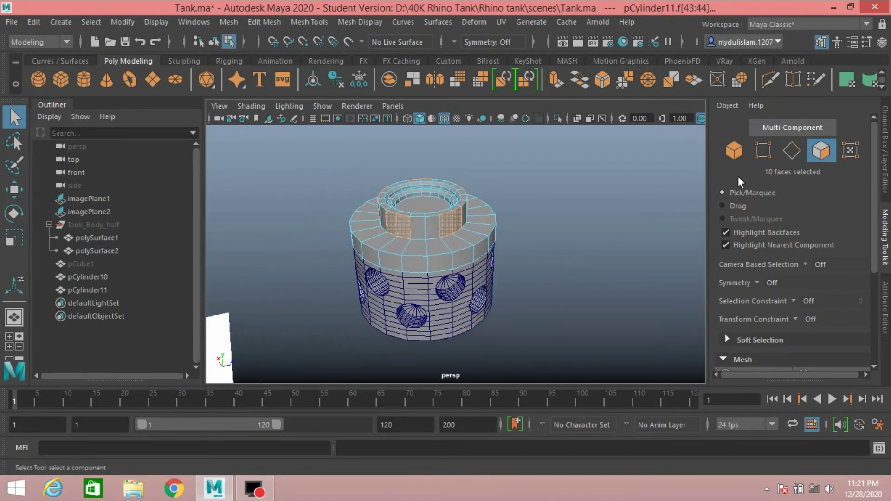
Extrude the ten selected faces outward into block teeth at Local Translate Z 0.0482
click(555, 83)
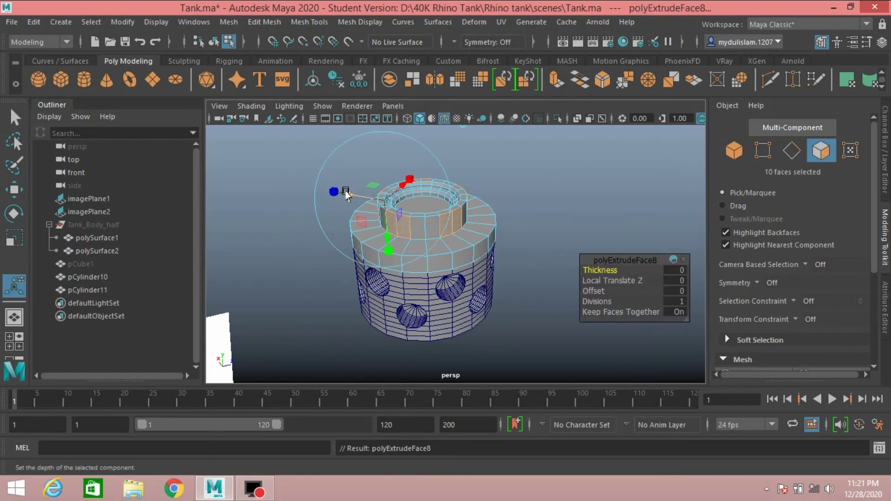
drag(346, 194, 320, 214)
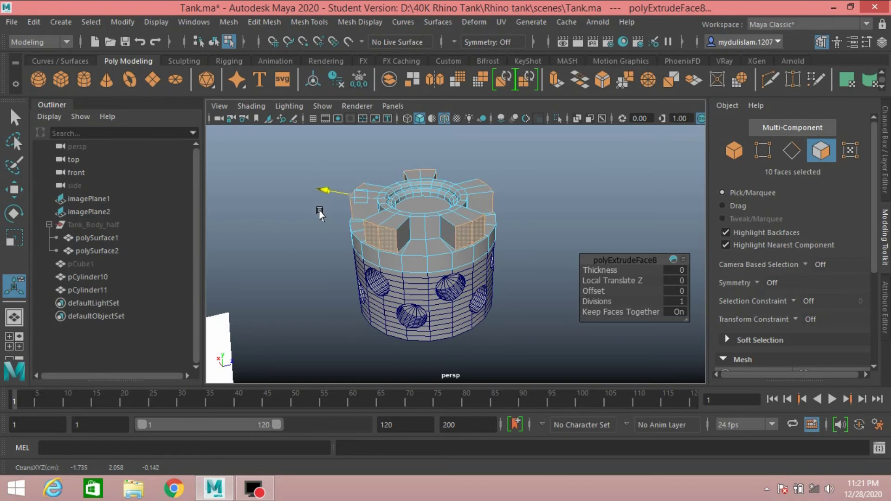
drag(320, 211, 325, 211)
click(325, 212)
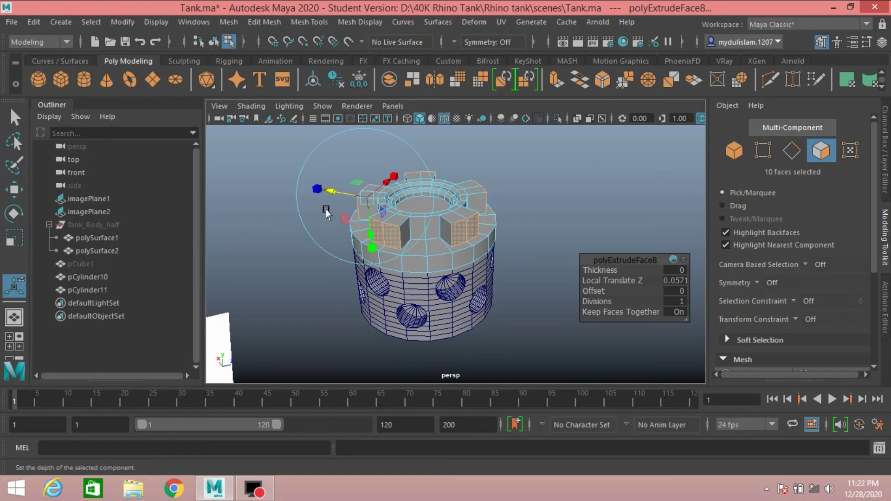
key(space)
key(space)
key(space)
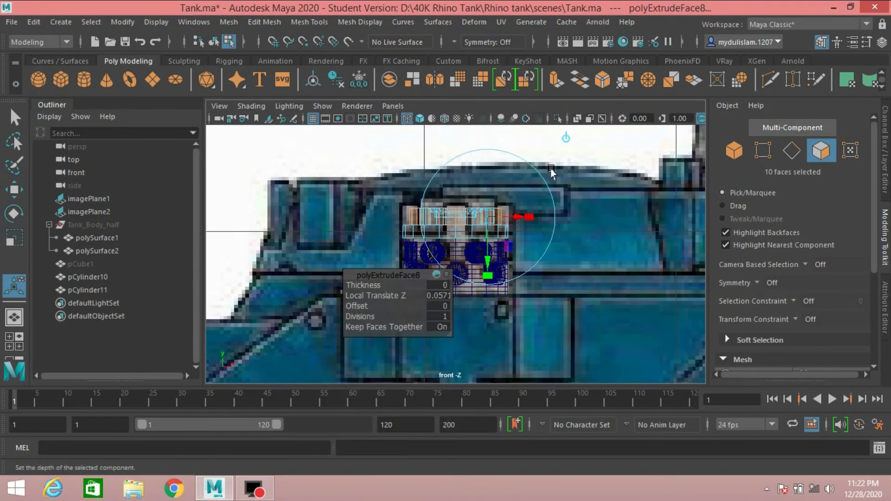
key(space)
key(space)
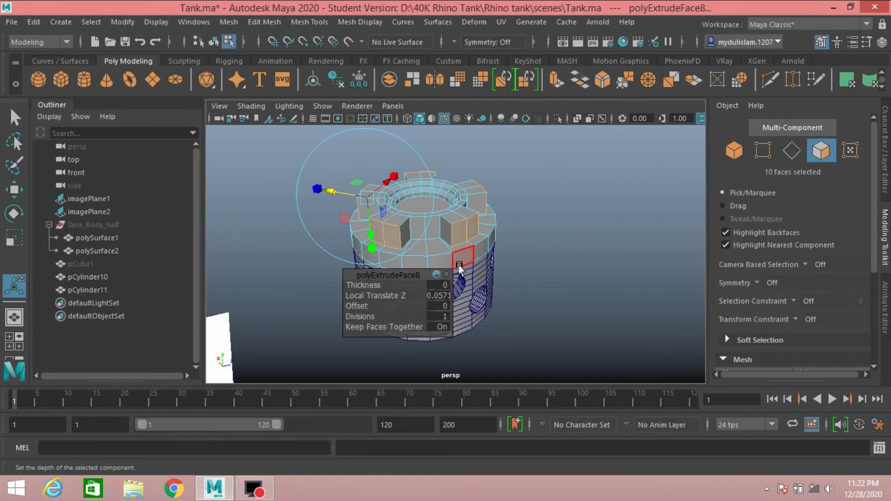
drag(328, 195, 329, 191)
alt+middle_drag(534, 245, 555, 264)
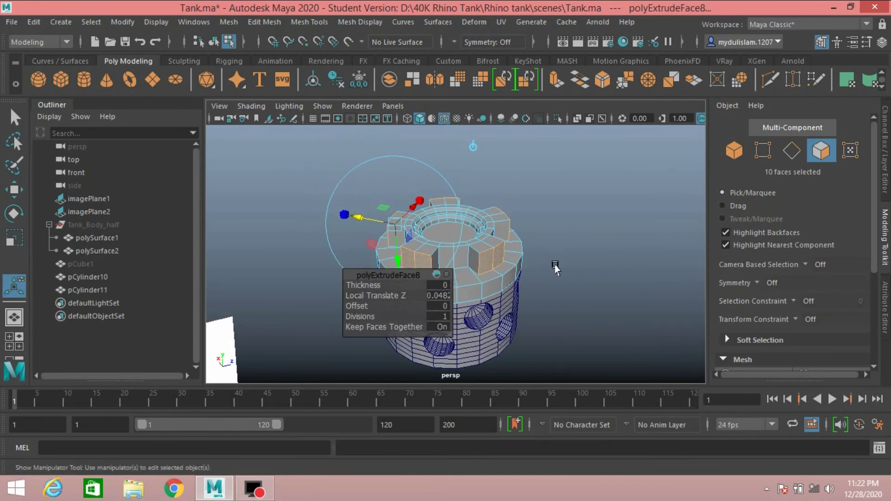
scroll(556, 265, up, 2)
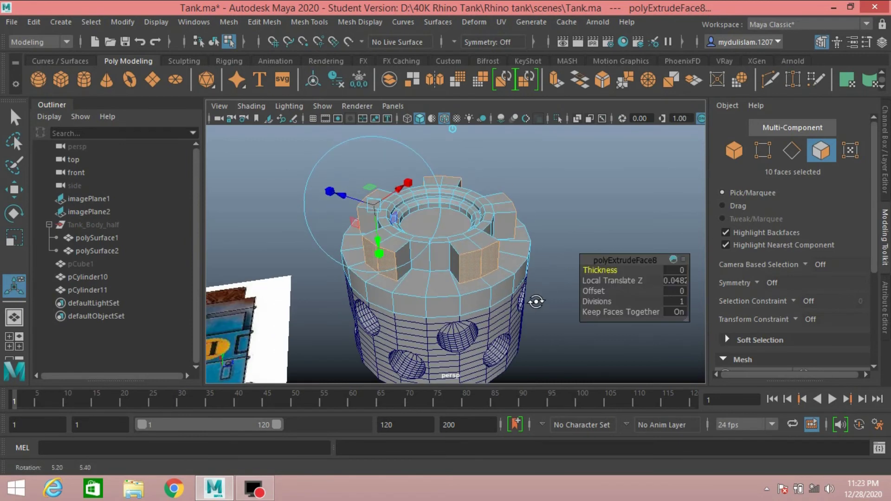
In edge mode, select the outer top edges of the first few block teeth
click(760, 153)
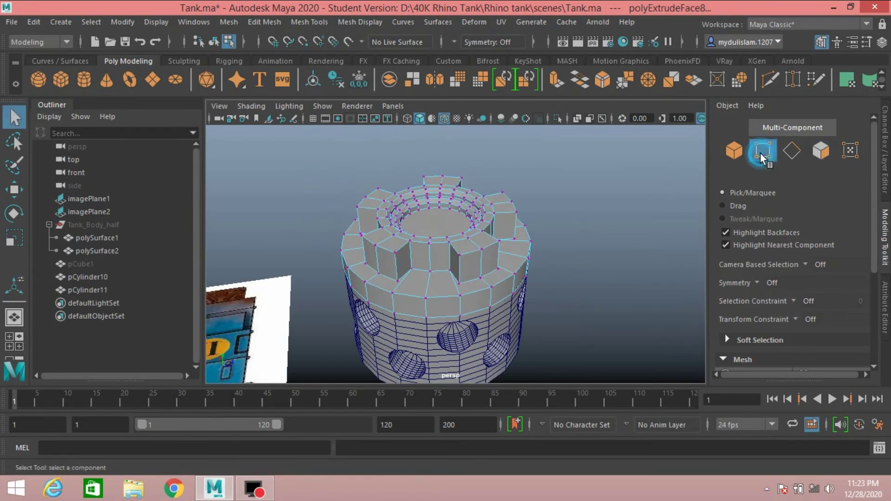
alt+drag(579, 230, 595, 228)
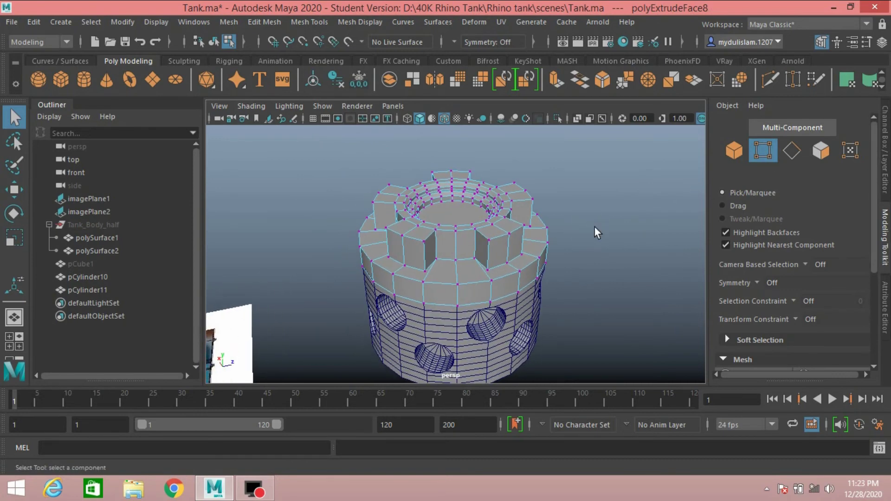
click(524, 226)
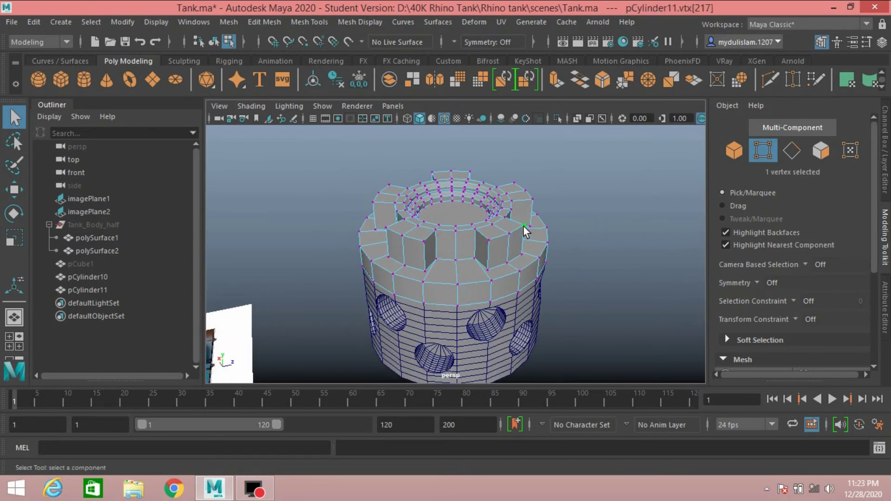
click(792, 150)
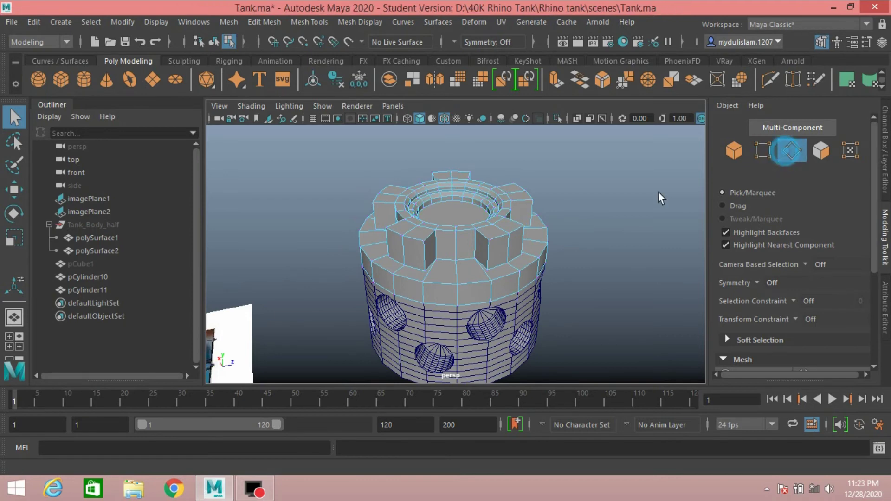
click(512, 232)
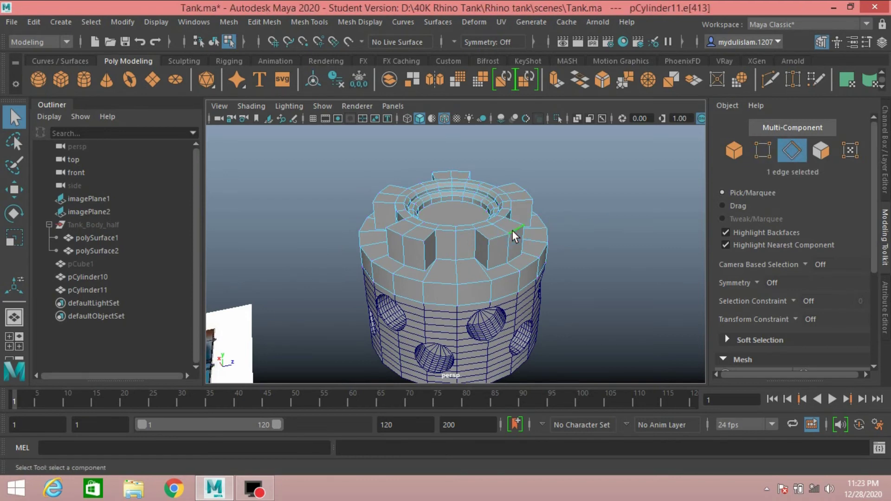
shift+click(415, 239)
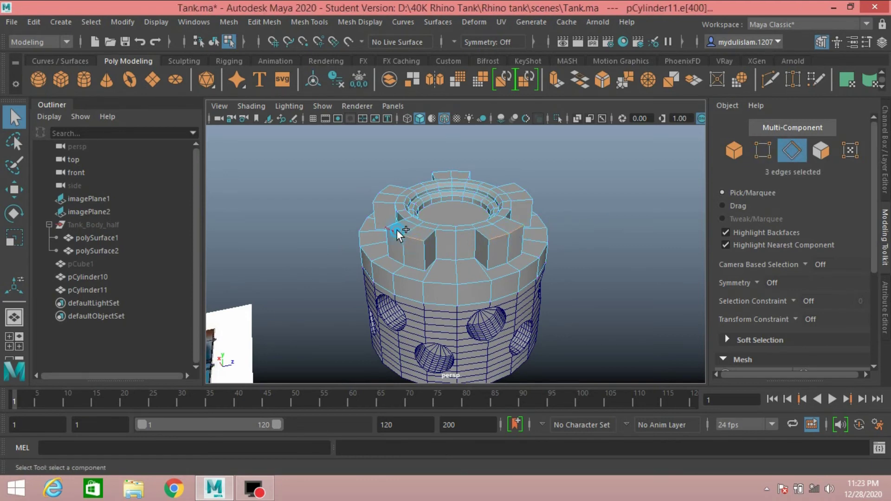
shift+click(397, 231)
Add the far-side teeth's top edges until all ten tooth edges are selected
mouse_move(321, 243)
alt+mouse_down()
mouse_move(480, 243)
mouse_move(428, 240)
mouse_move(475, 248)
alt+mouse_up()
scroll(428, 240, up, 2)
scroll(428, 241, up, 2)
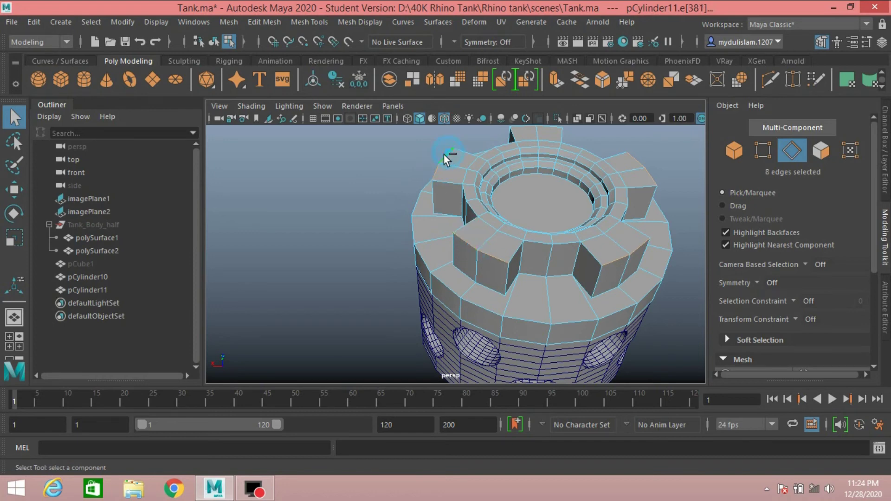
alt+drag(357, 231, 343, 268)
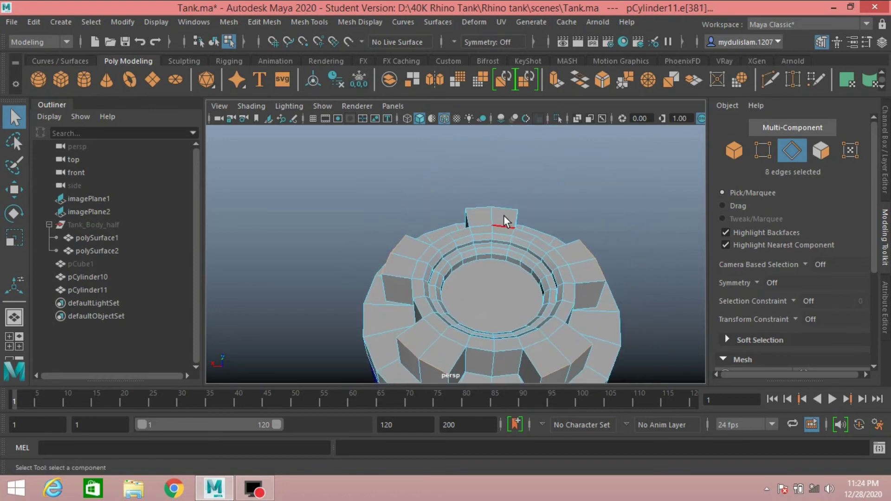
shift+click(475, 208)
scroll(628, 242, down, 3)
mouse_move(628, 241)
alt+mouse_down()
mouse_move(607, 243)
mouse_move(597, 225)
alt+mouse_up()
Bevel the selected tooth edges as polyBevel2 with fraction 0.6 and 3 segments
click(267, 21)
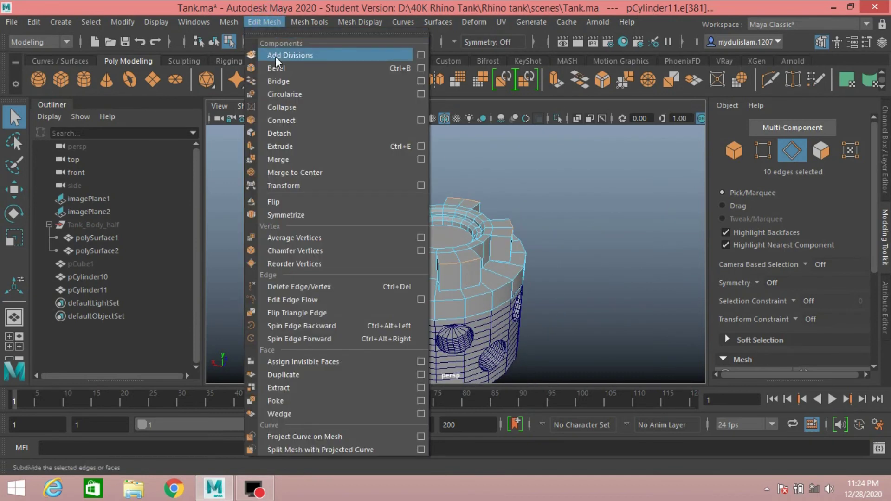
click(279, 67)
scroll(534, 216, up, 2)
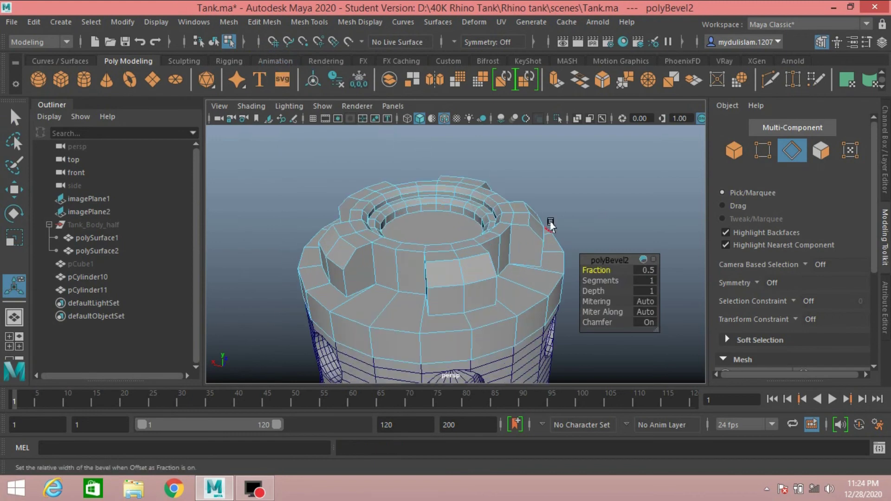
scroll(553, 223, up, 2)
scroll(550, 226, down, 3)
scroll(553, 224, up, 1)
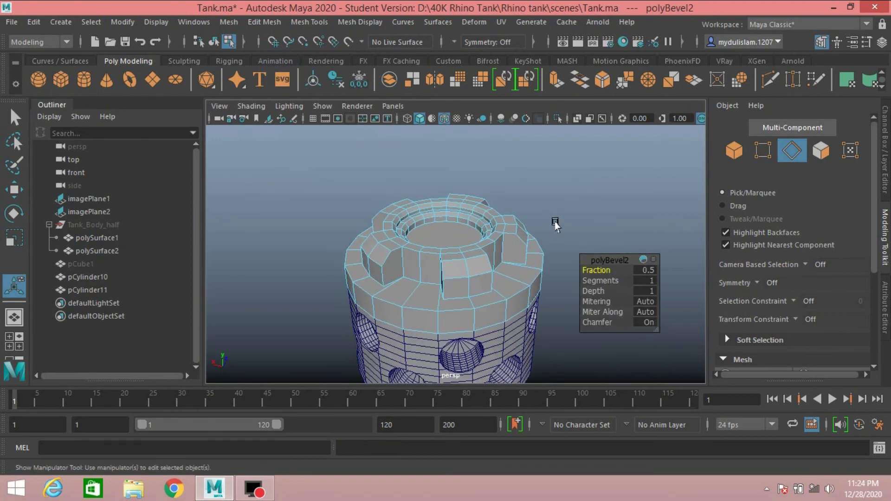
scroll(557, 224, up, 2)
scroll(562, 224, up, 3)
key(f)
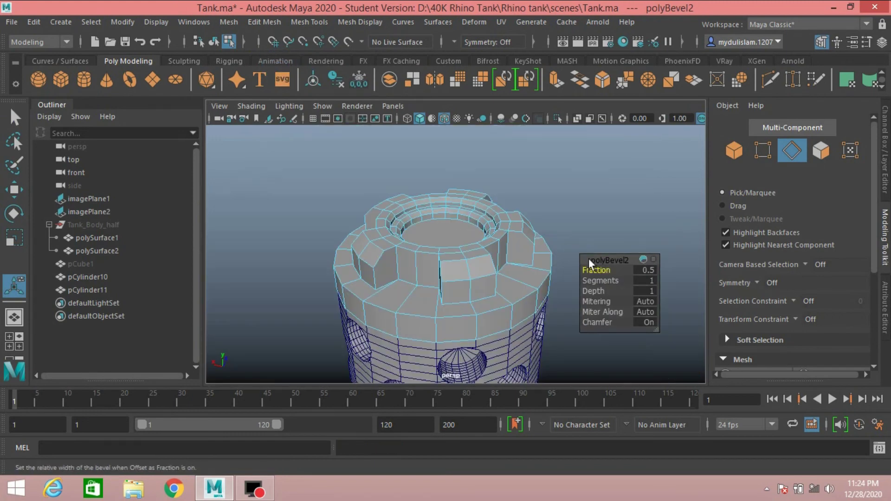
click(646, 273)
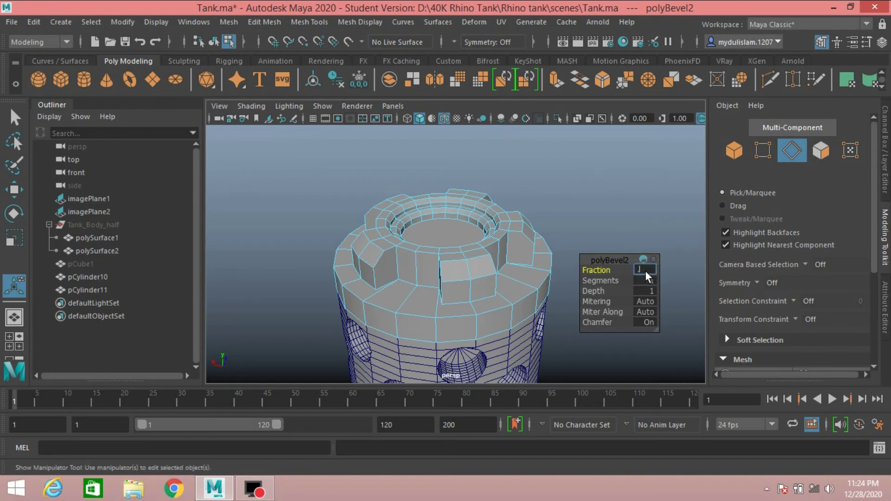
text(.6)
text(0.6)
key(Return)
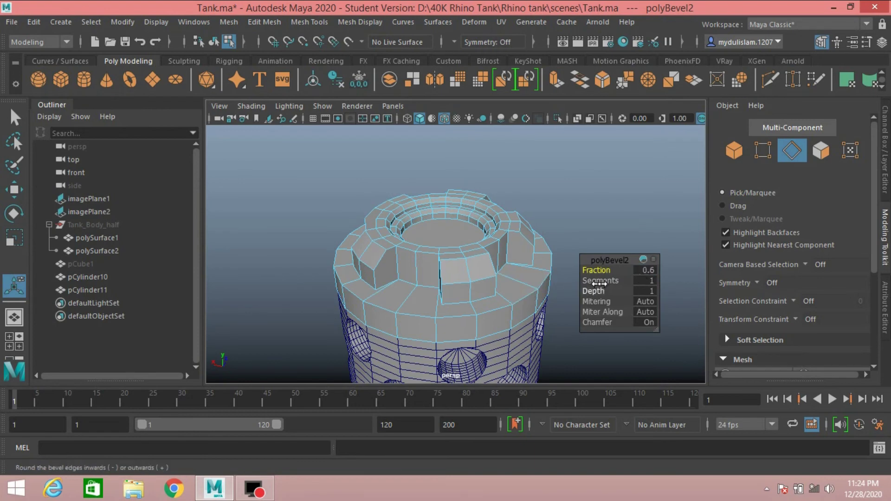
drag(597, 281, 613, 283)
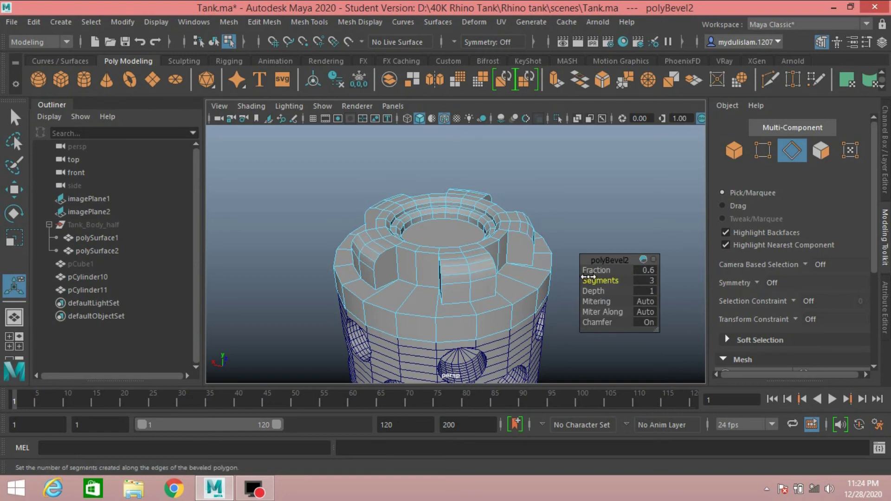
click(734, 151)
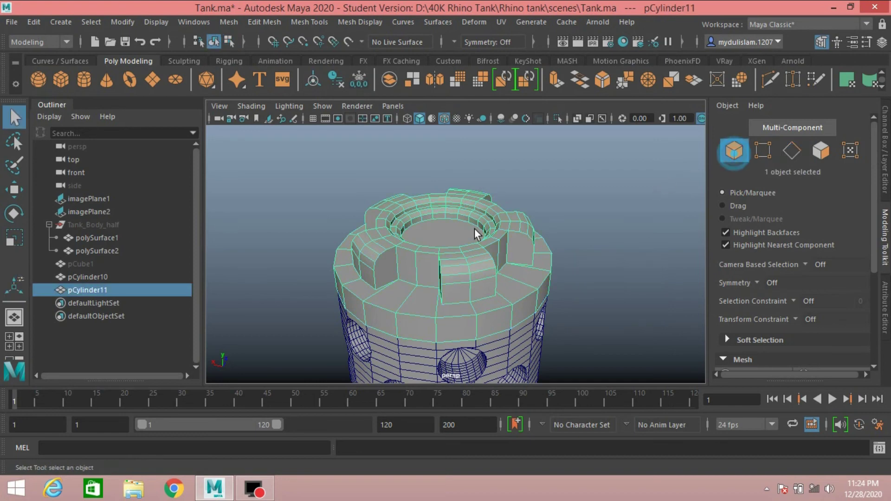
Run Edit > Delete by Type > History on pCylinder11, then tumble to inspect the cap
click(31, 21)
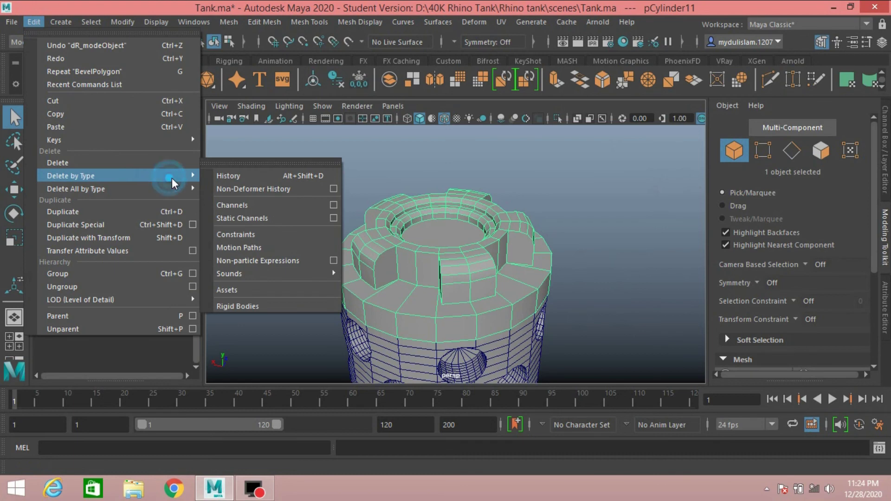
click(236, 174)
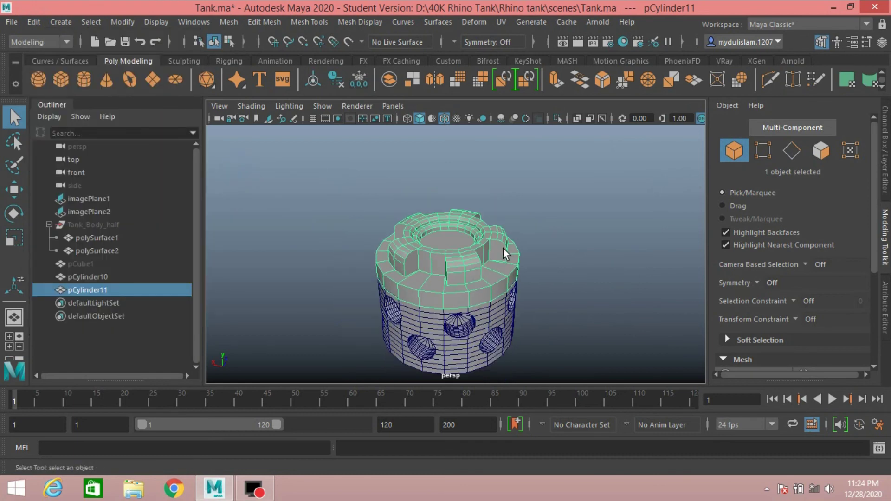
scroll(513, 243, up, 2)
scroll(516, 239, up, 3)
scroll(516, 239, down, 2)
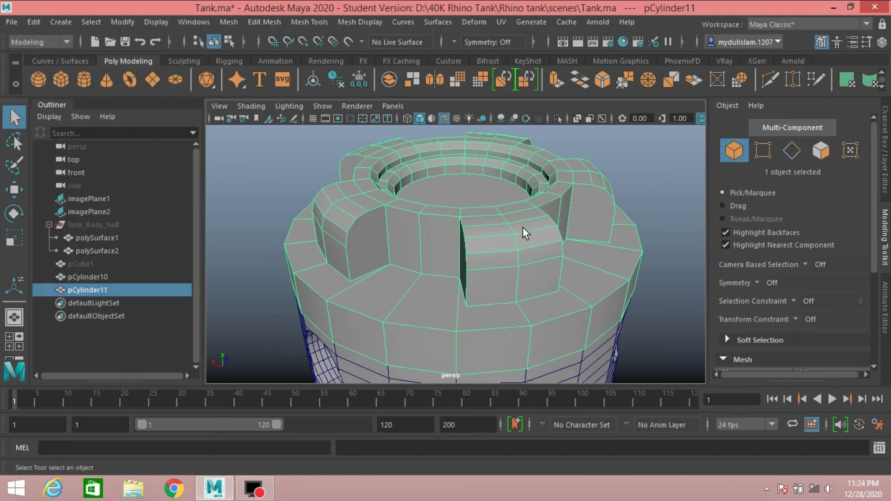
scroll(523, 227, down, 3)
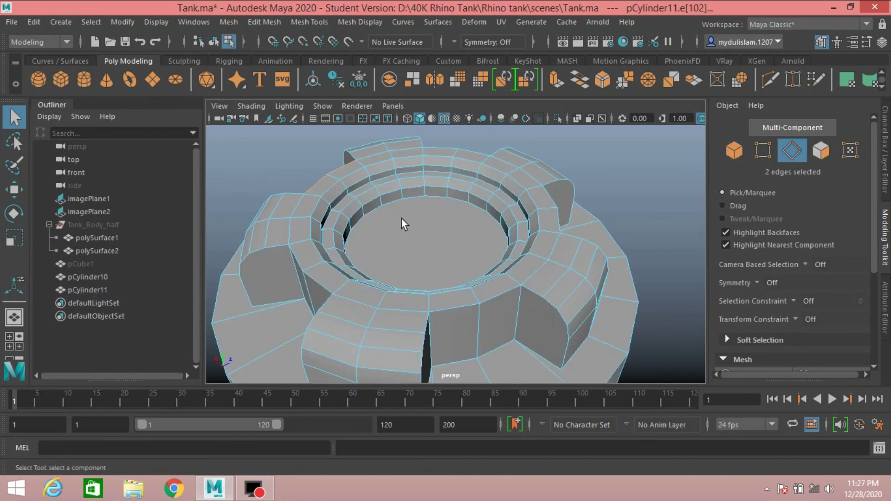
scroll(402, 219, down, 3)
scroll(435, 216, down, 1)
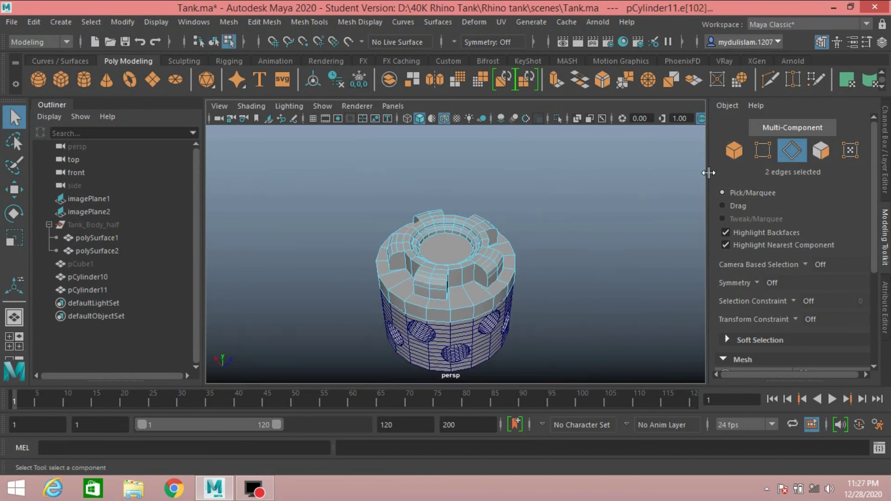
click(724, 153)
alt+drag(584, 211, 595, 192)
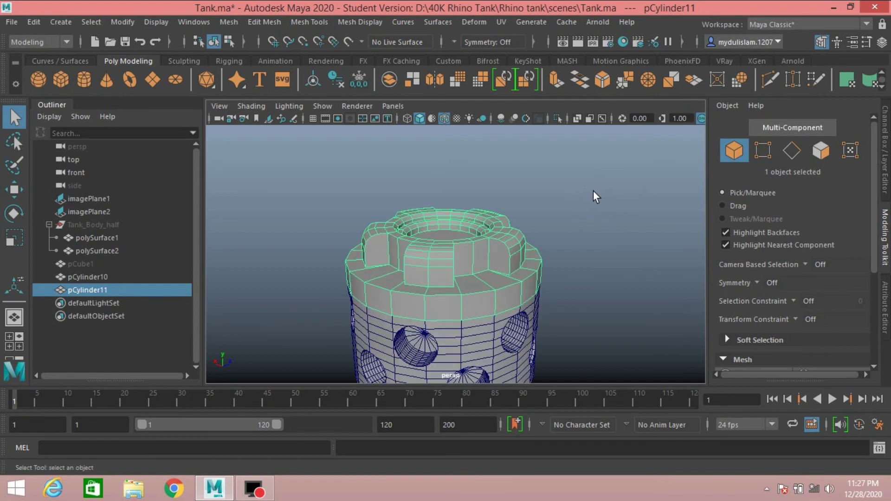
scroll(593, 190, up, 3)
alt+drag(594, 190, 577, 215)
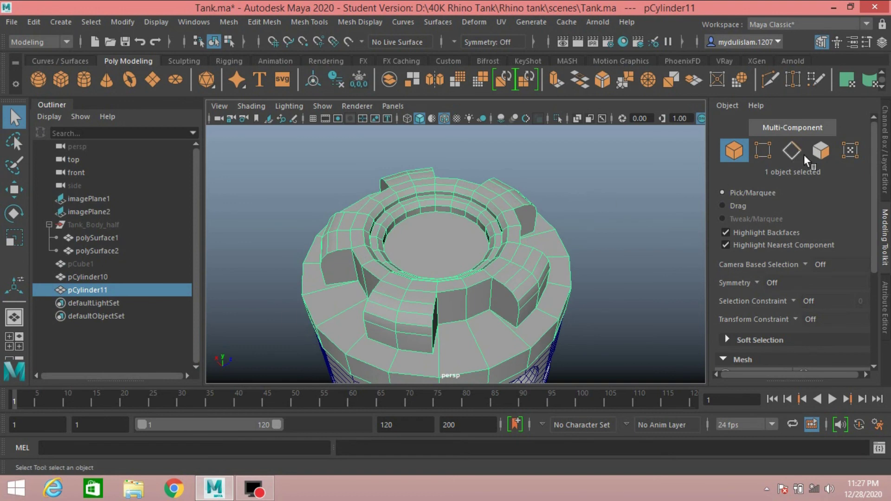
Select the 20-face top ring of the cap and move it slightly up along Y
click(818, 152)
click(513, 237)
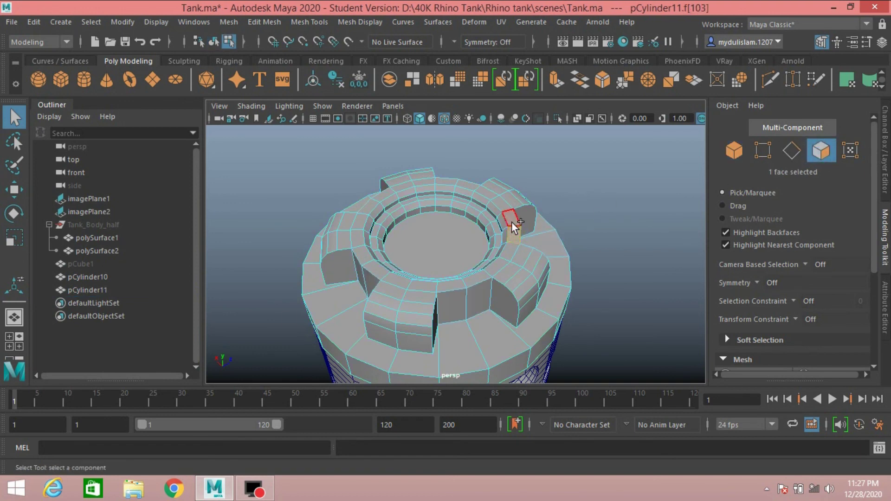
double_click(512, 221)
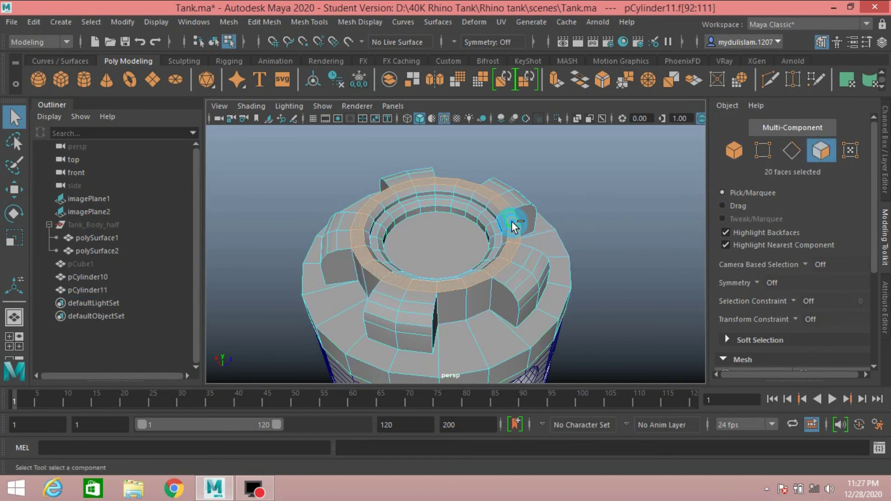
click(18, 190)
drag(431, 171, 433, 161)
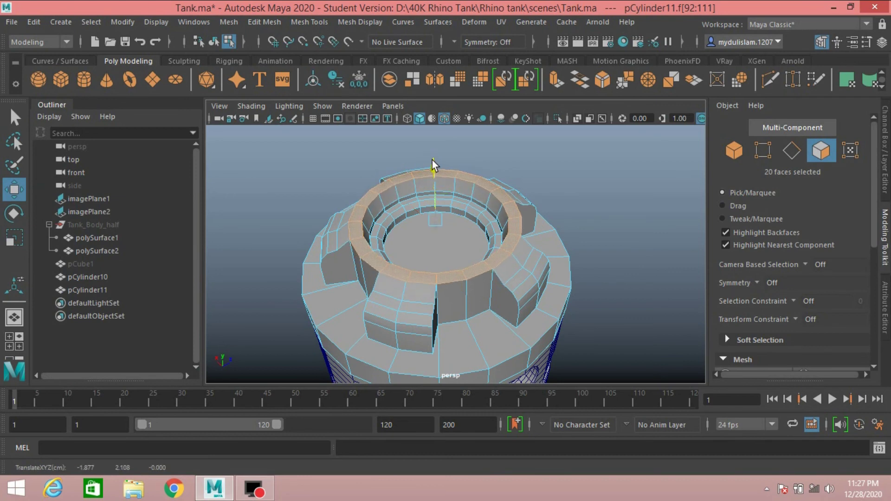
drag(432, 160, 433, 154)
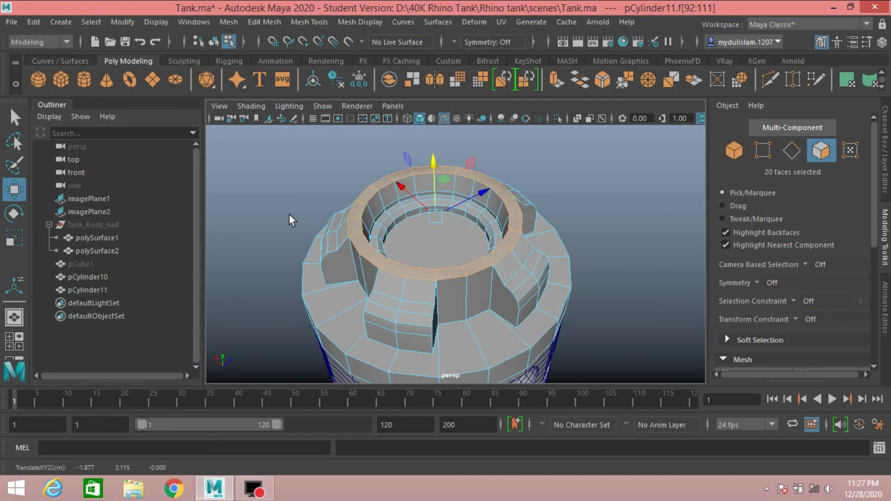
mouse_move(455, 211)
alt+mouse_down()
mouse_move(466, 179)
mouse_move(469, 194)
mouse_move(509, 193)
mouse_move(426, 207)
mouse_move(569, 179)
mouse_move(474, 201)
alt+mouse_up()
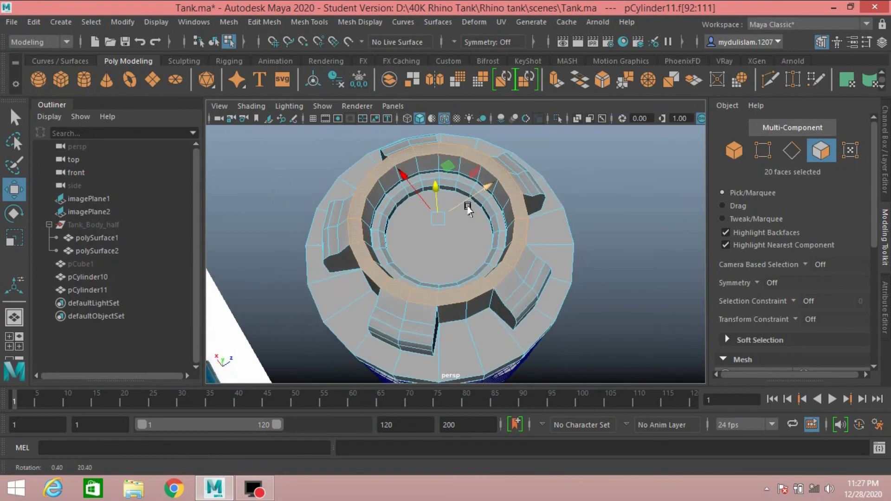
scroll(468, 207, up, 5)
scroll(468, 204, down, 8)
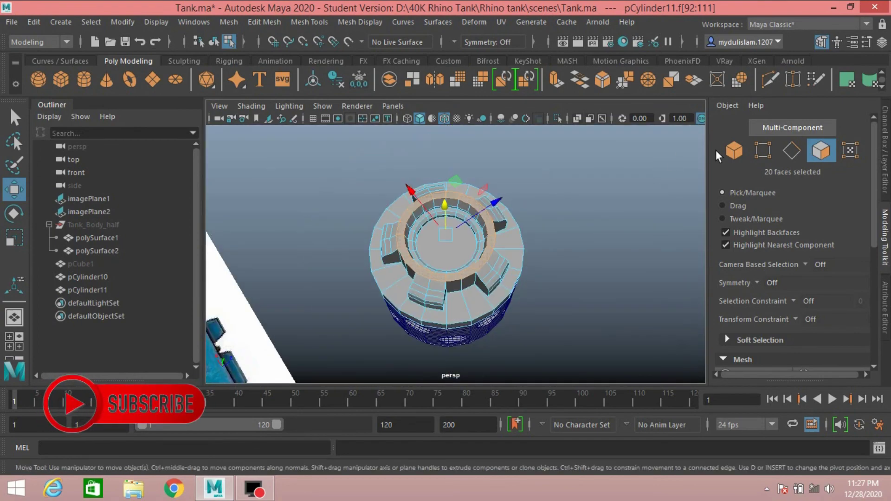
key(space)
key(space)
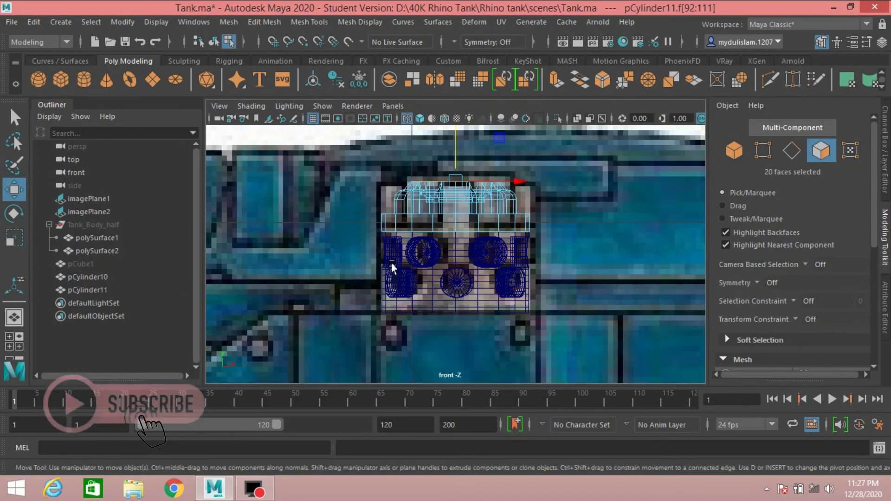
Raise the top face ring slightly, then reframe the perspective view on the cylinder
drag(453, 147, 454, 144)
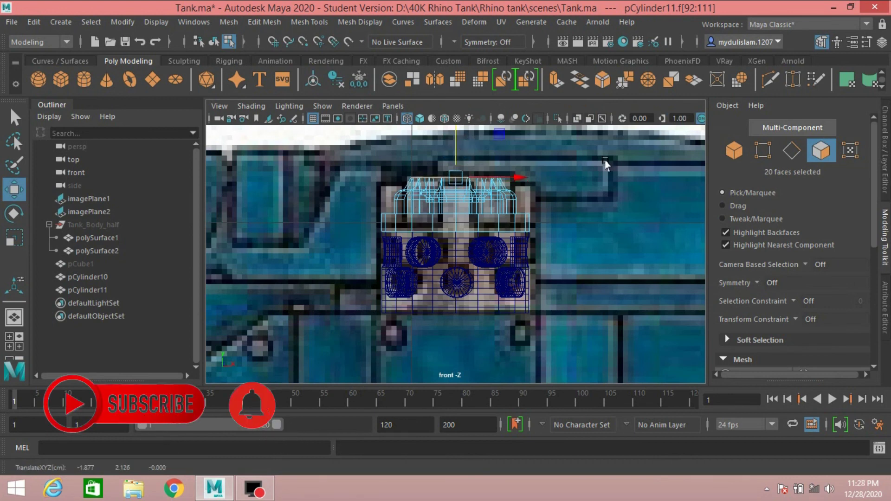
click(723, 154)
key(space)
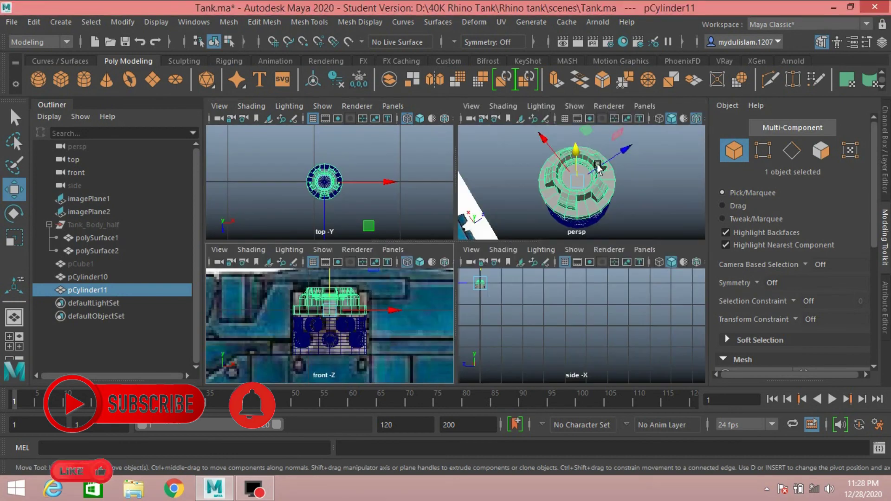
key(space)
mouse_move(548, 246)
alt+mouse_down()
mouse_move(547, 205)
mouse_move(548, 239)
alt+mouse_up()
scroll(547, 204, up, 2)
scroll(544, 230, up, 2)
scroll(552, 234, up, 3)
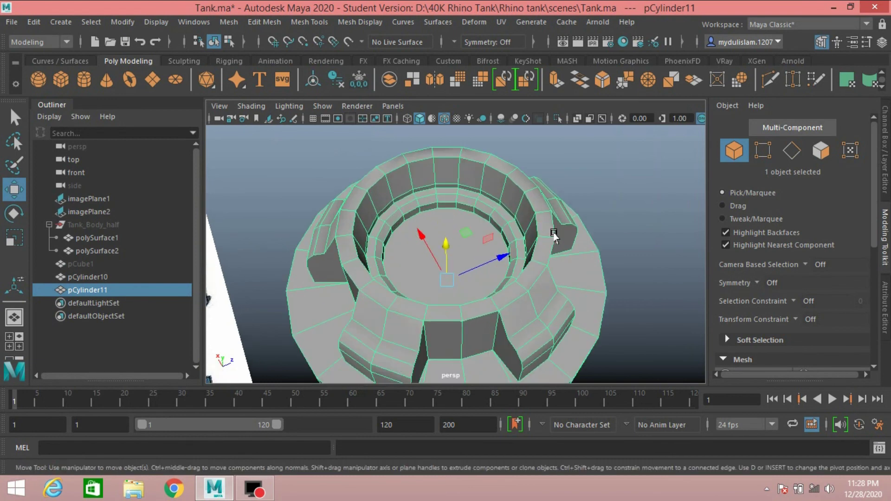
Select the two inner face loops on the cylinder's top
click(821, 150)
double_click(538, 197)
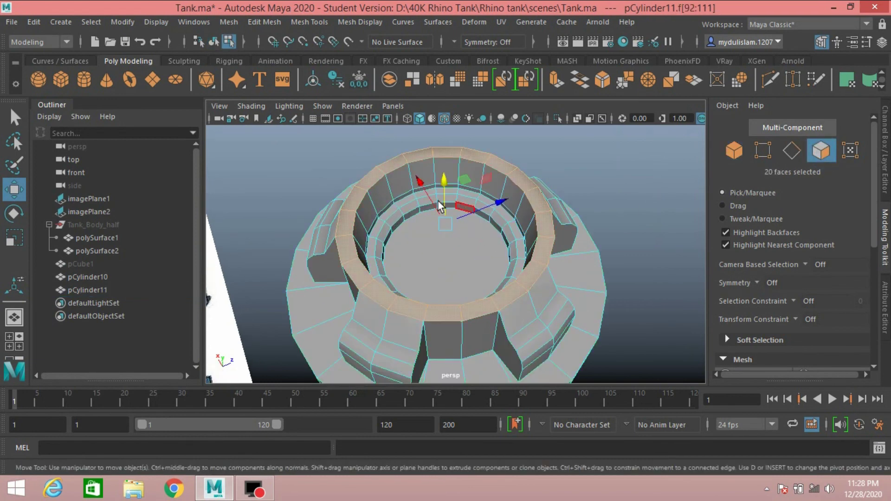
click(15, 118)
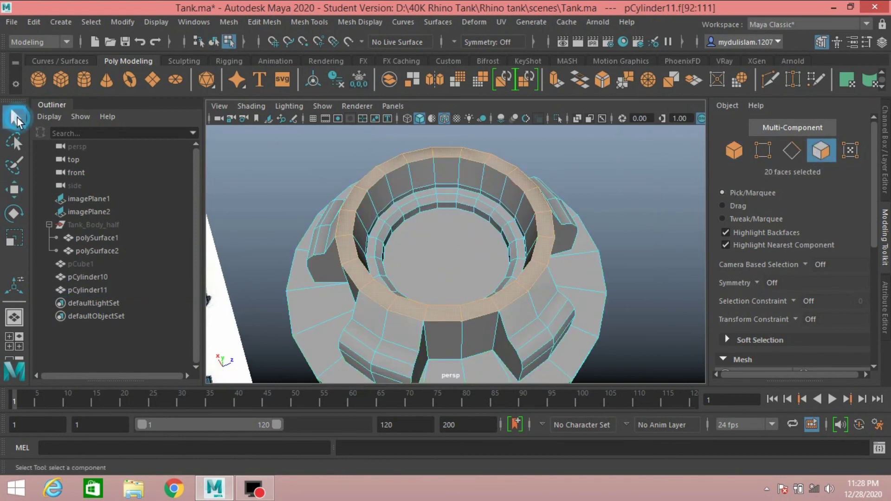
click(503, 213)
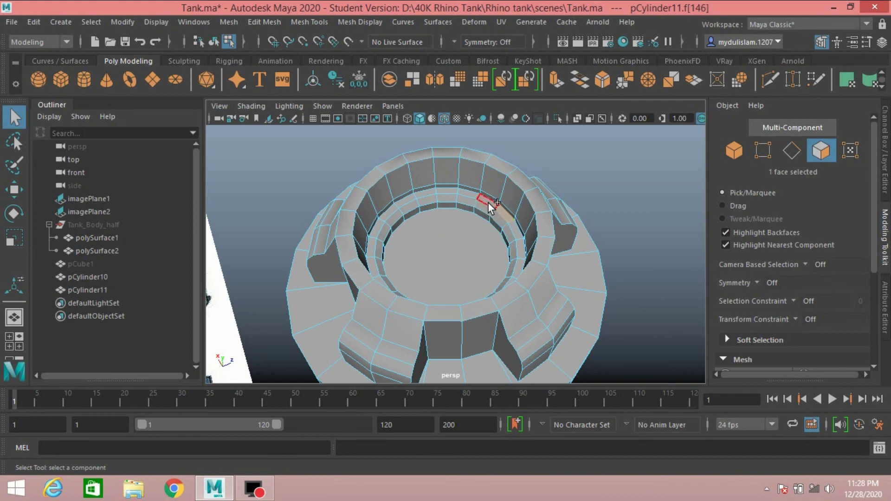
double_click(489, 202)
shift+click(470, 204)
shift+double_click(471, 204)
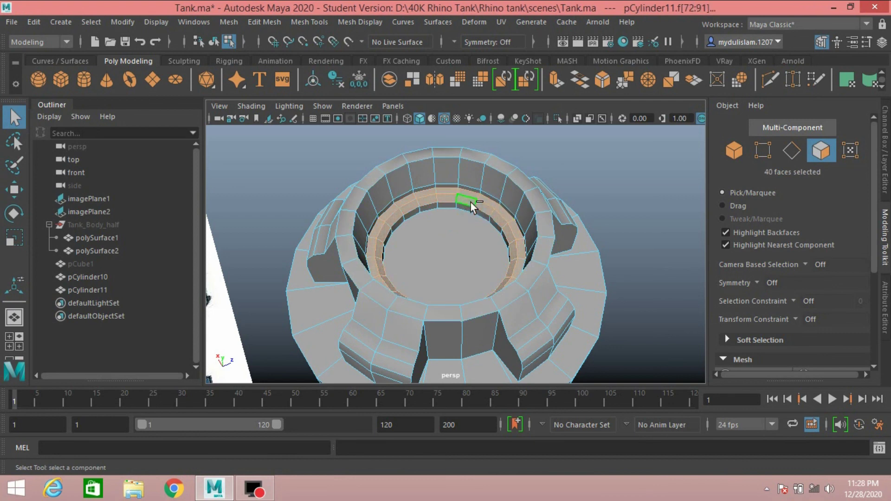
Lift the two inner face loops along Y to form a raised inner lip
click(14, 190)
mouse_move(505, 284)
alt+mouse_down()
mouse_move(447, 174)
mouse_move(446, 153)
alt+mouse_up()
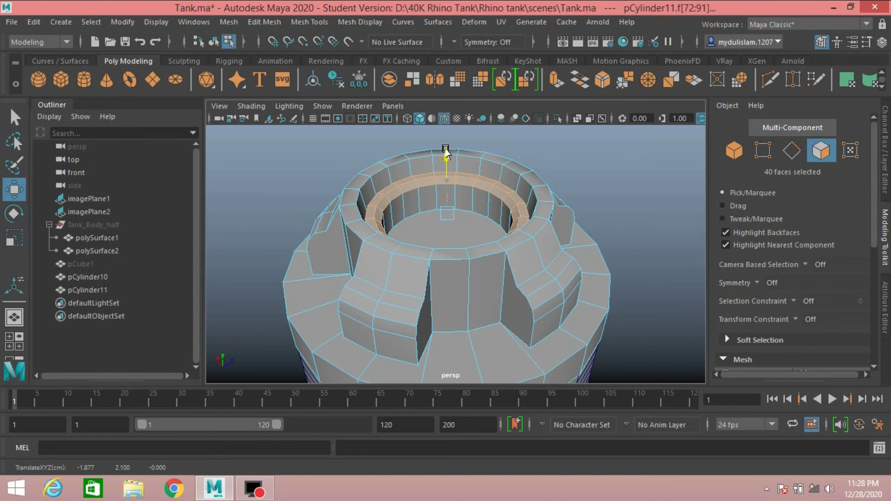
drag(445, 151, 446, 153)
Deselect everything and zoom the front view onto the vent over the tank reference image
click(731, 150)
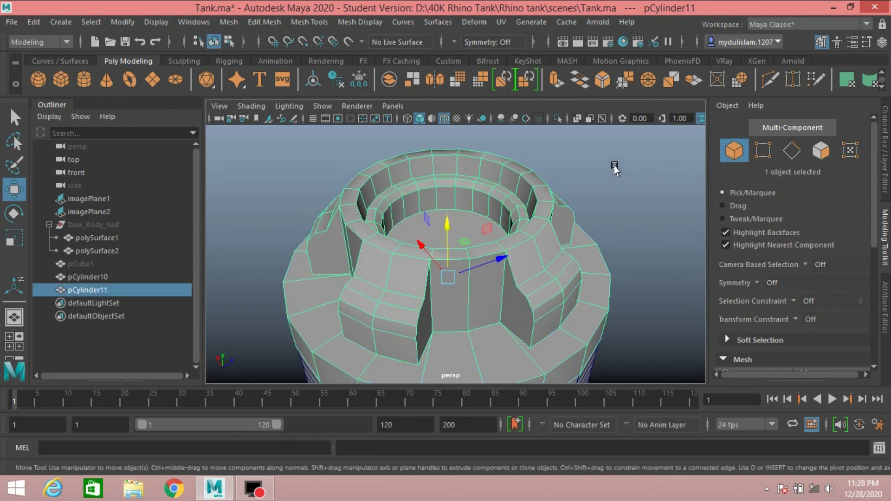
click(630, 199)
mouse_move(633, 205)
alt+mouse_down()
mouse_move(647, 209)
mouse_move(553, 251)
mouse_move(532, 238)
mouse_move(621, 204)
alt+mouse_up()
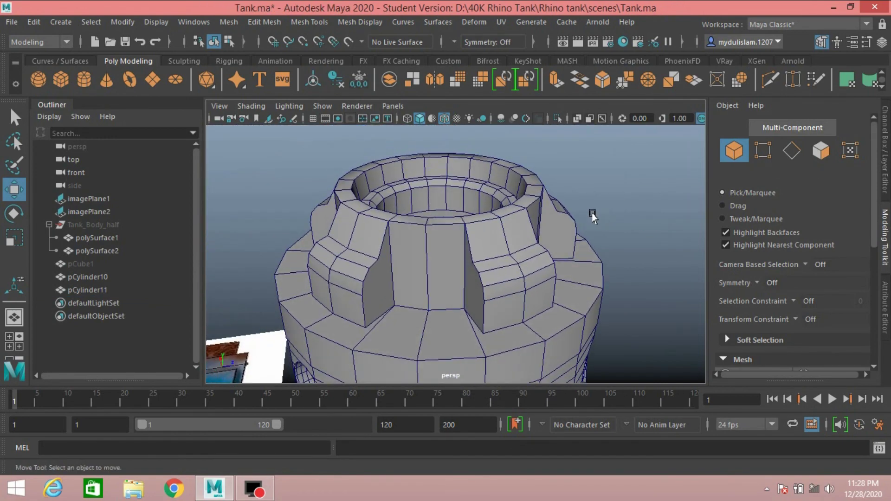
key(space)
key(space)
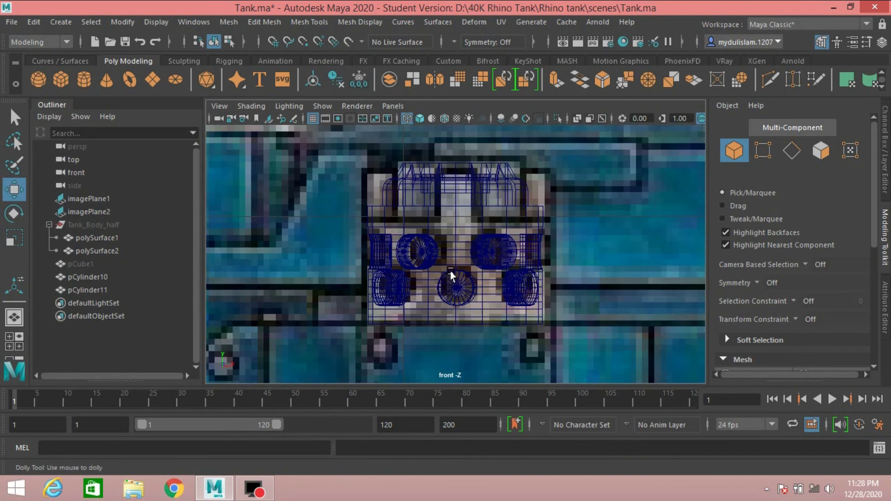
scroll(450, 274, down, 5)
scroll(451, 274, up, 1)
scroll(450, 274, up, 4)
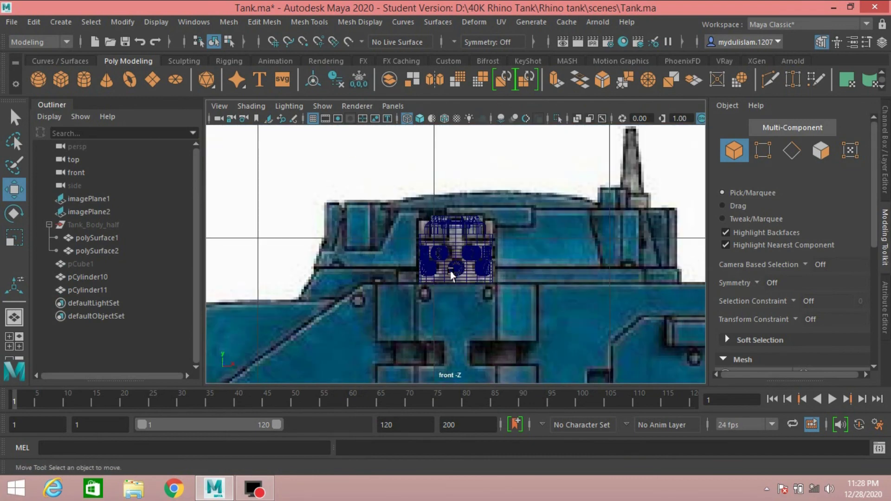
scroll(452, 276, up, 1)
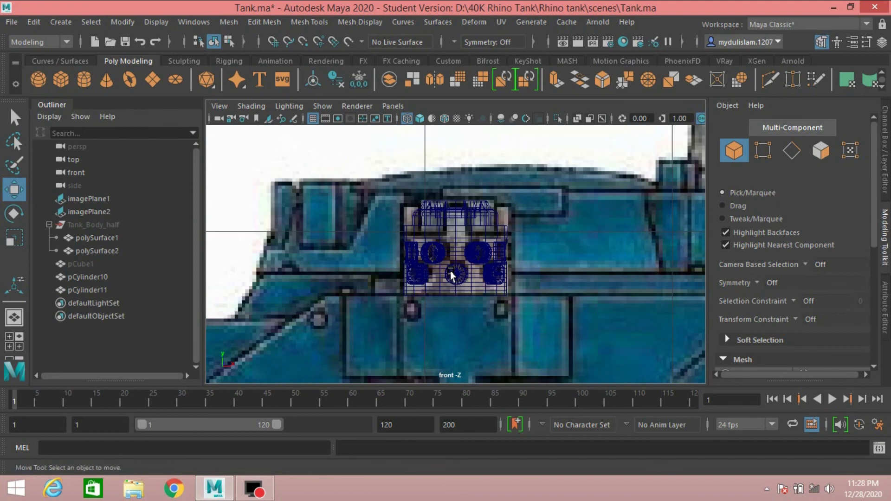